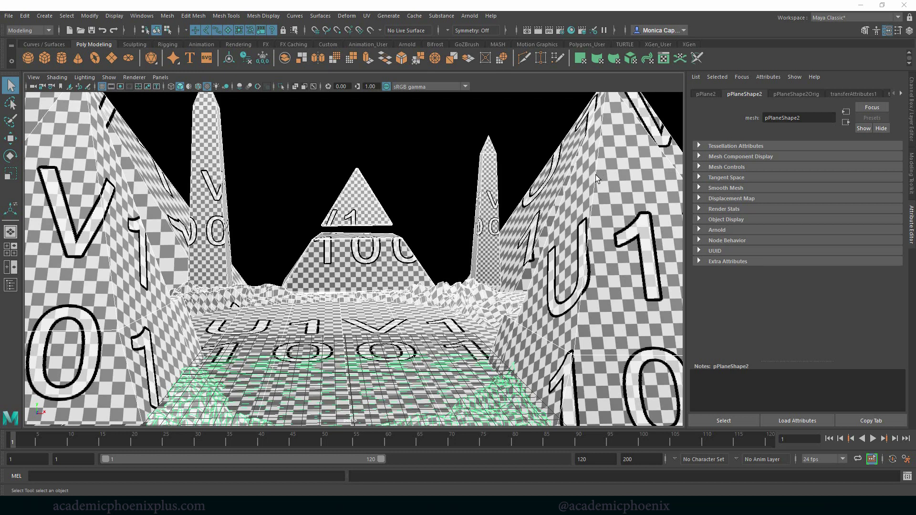
# - Move the Photos window with the dvhdmzla.bmp reference painting over the Maya viewport
pyautogui.moveTo(915, 50); pyautogui.dragTo(410, 63)
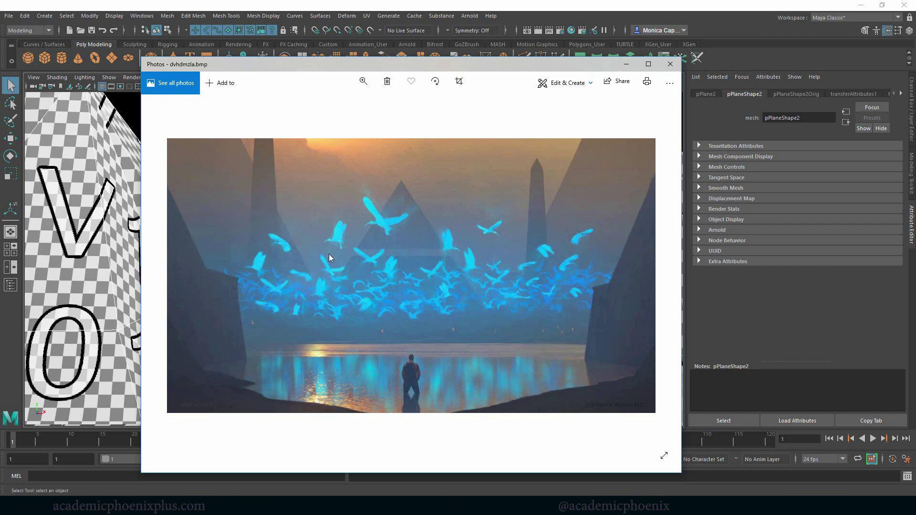
# - Close the Photos reference viewer with Alt+F4
pyautogui.hotkey('alt', 'F4')
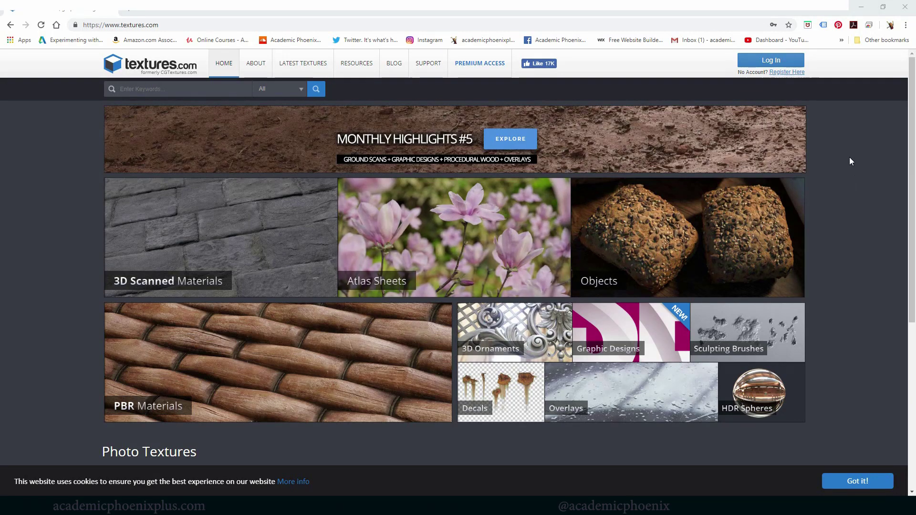
# - Search Textures.com for 'stone' and scroll through the results
pyautogui.moveTo(908, 140); pyautogui.dragTo(884, 118)
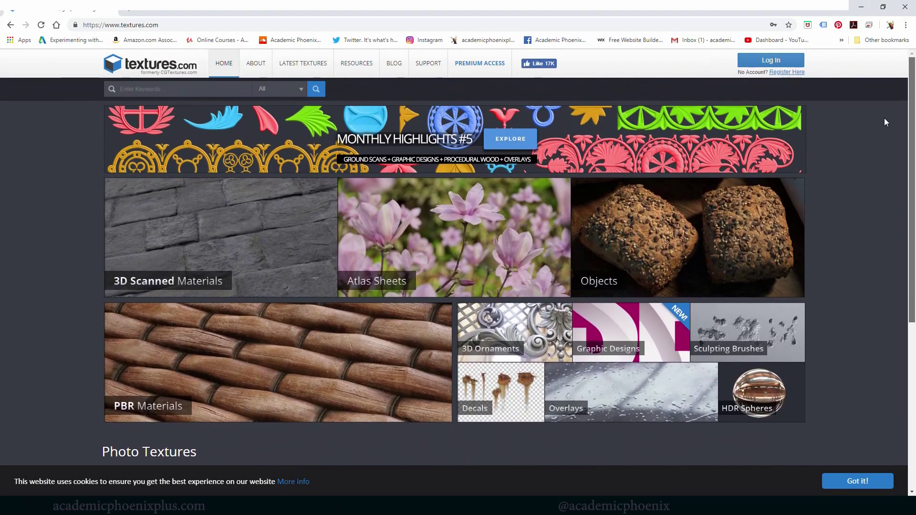
pyautogui.click(152, 90)
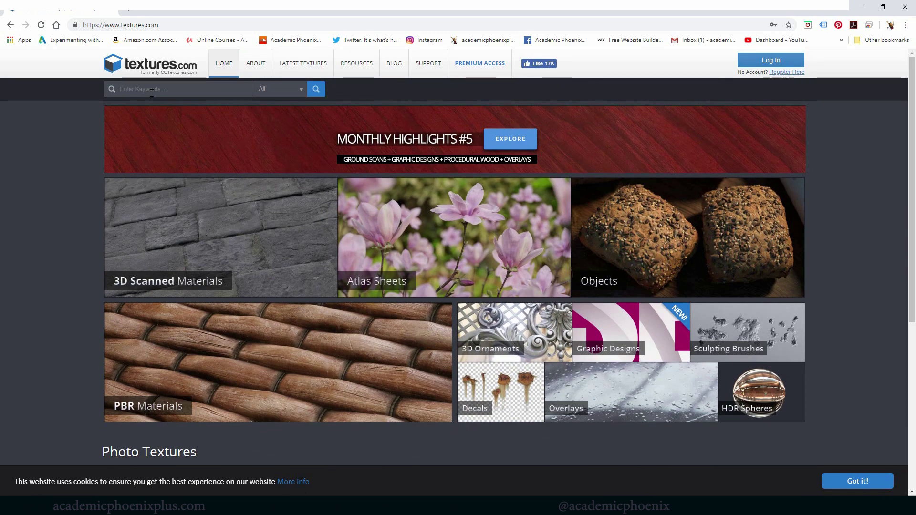
pyautogui.write('st')
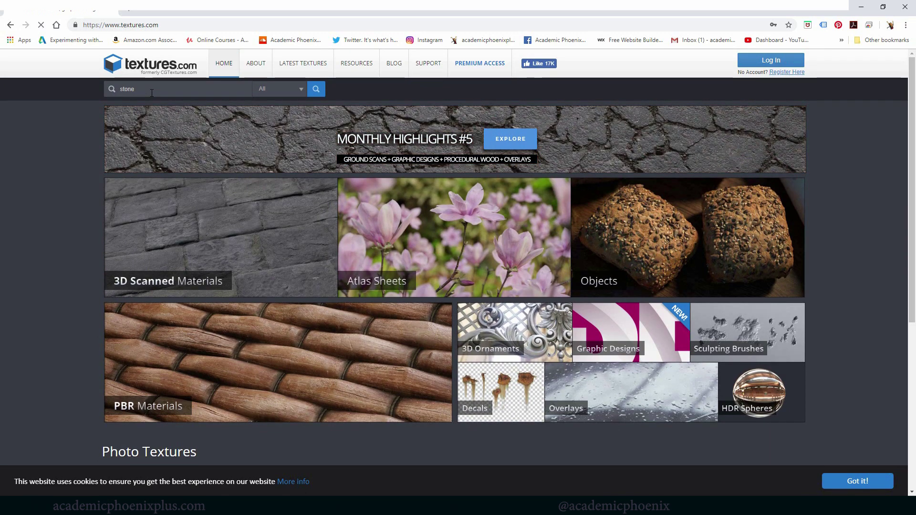
pyautogui.write('one')
pyautogui.press('Return')
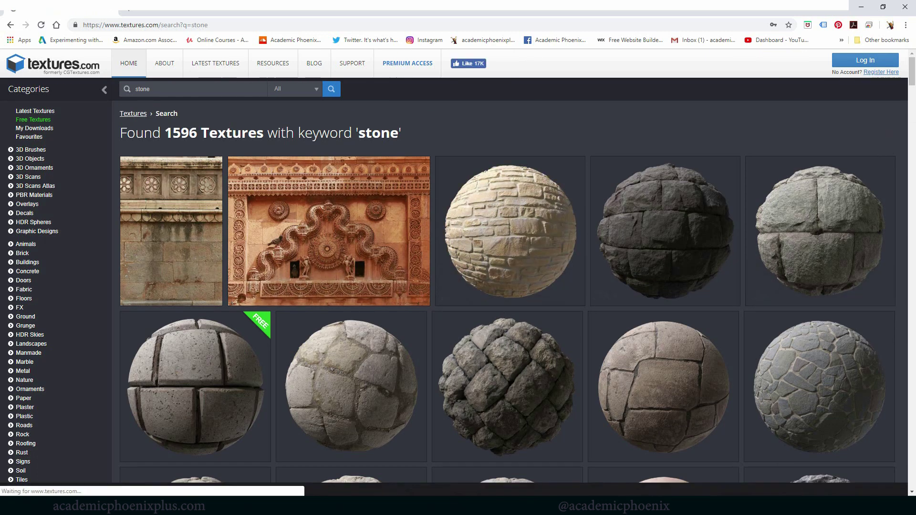
pyautogui.moveTo(905, 77); pyautogui.dragTo(905, 93)
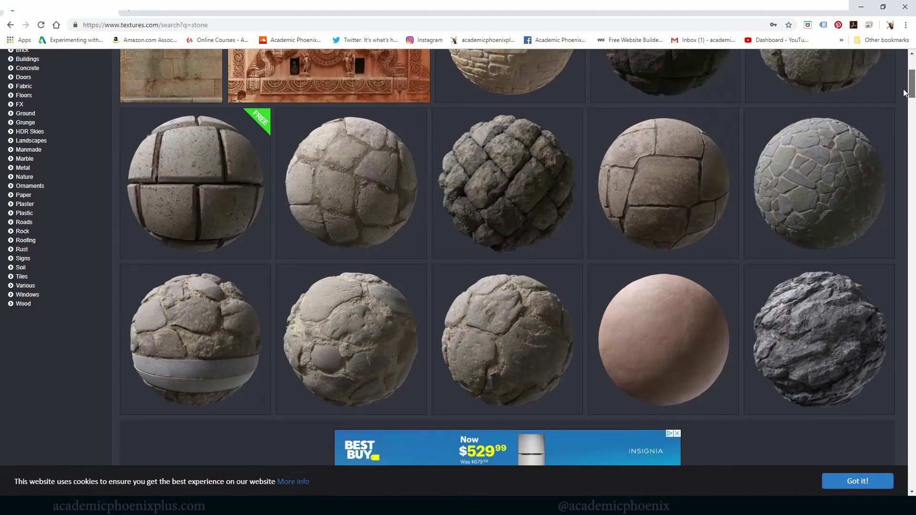
pyautogui.scroll(-2, 821, 270)
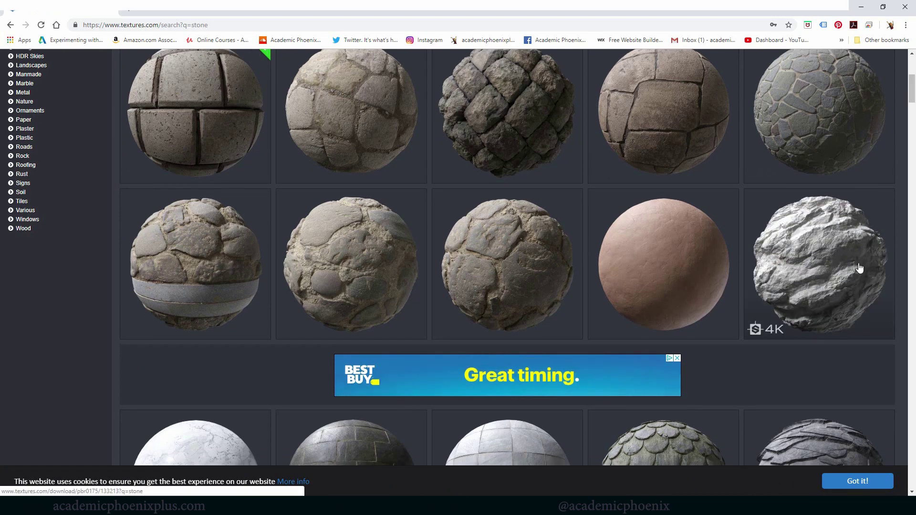
pyautogui.moveTo(912, 94); pyautogui.dragTo(912, 113)
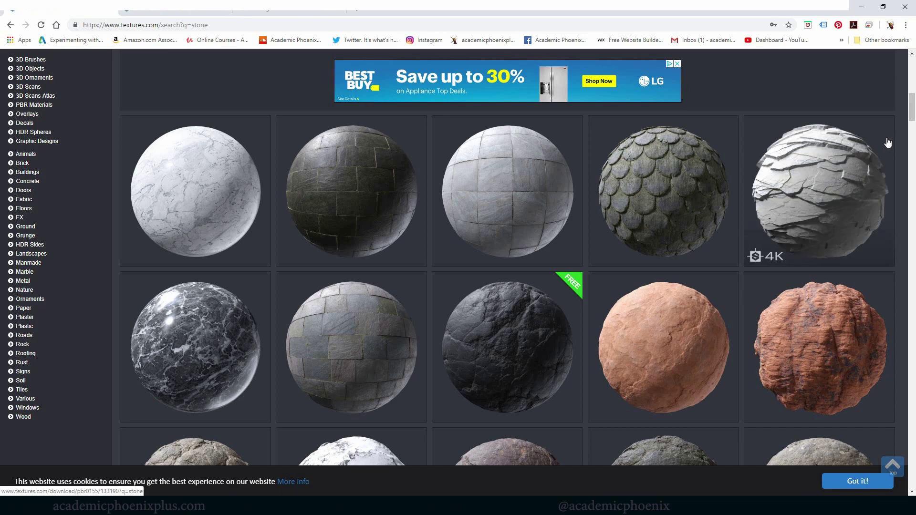
pyautogui.moveTo(913, 114); pyautogui.dragTo(914, 413)
# - Cycle through the Granite Cliff 1 material previews, including the rock sphere render
pyautogui.click(271, 13)
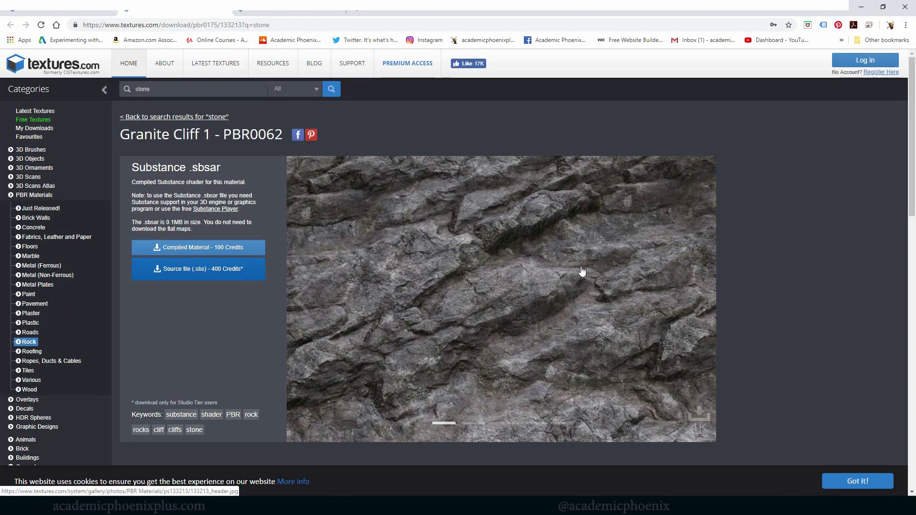
pyautogui.click(474, 423)
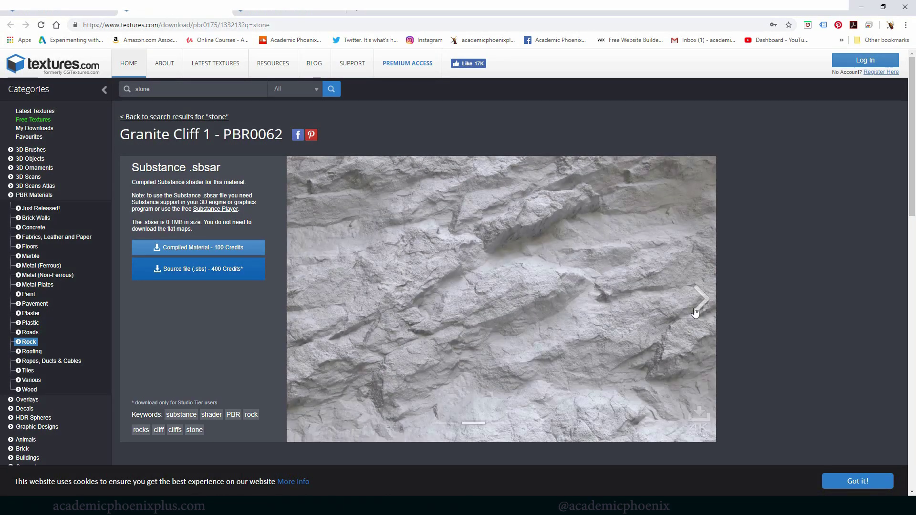
pyautogui.click(701, 306)
pyautogui.click(701, 307)
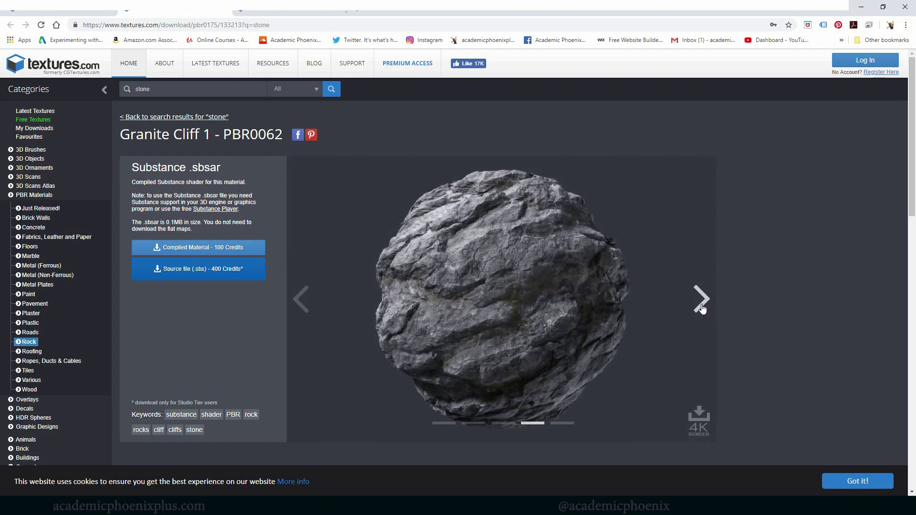
pyautogui.click(702, 308)
pyautogui.click(702, 308)
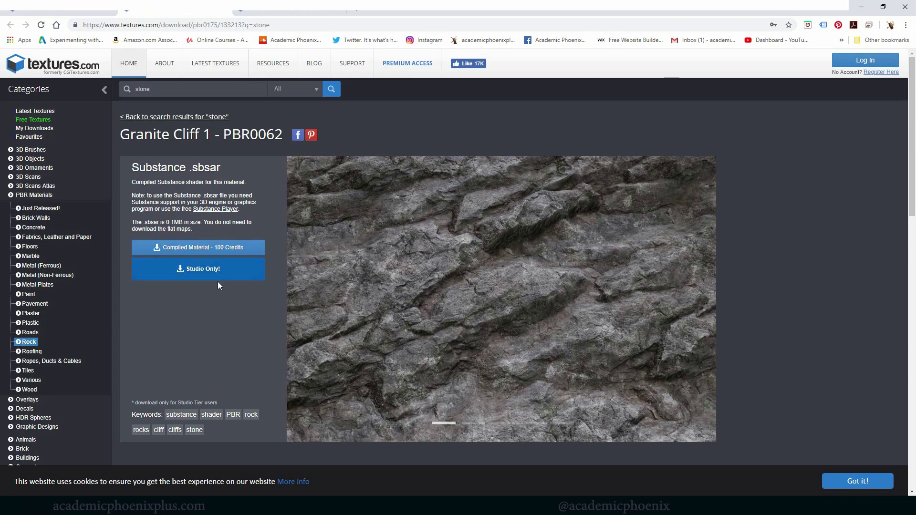
# - Check Granite Cliff 2, then return to the 1596 stone results and scroll further
pyautogui.click(227, 11)
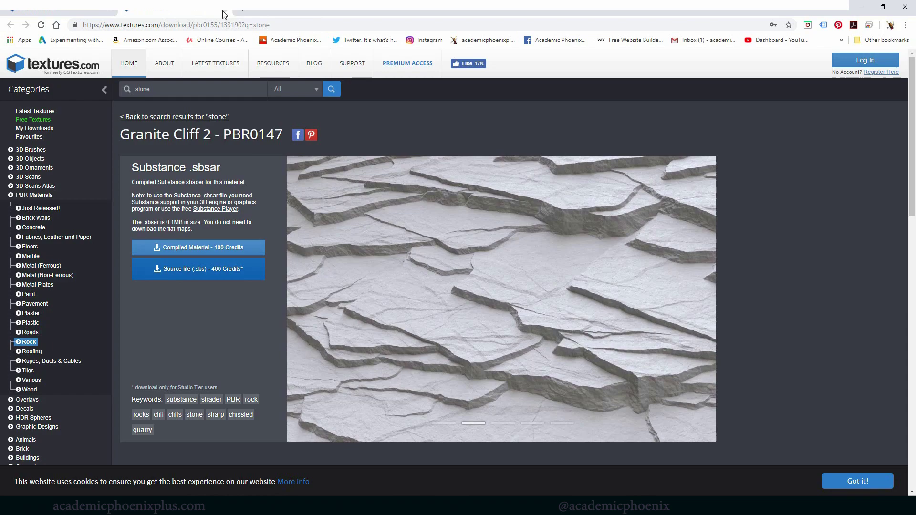
pyautogui.click(219, 13)
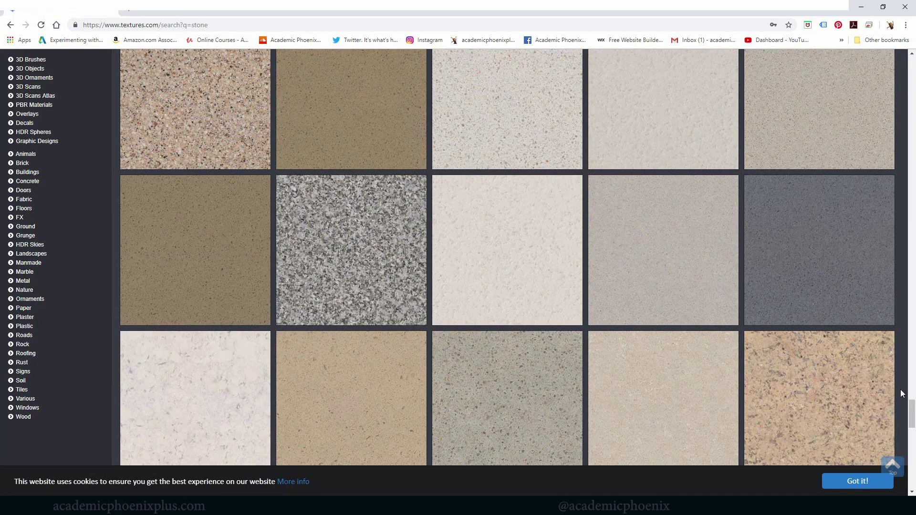
pyautogui.scroll(-4, 911, 414)
pyautogui.scroll(-9, 911, 414)
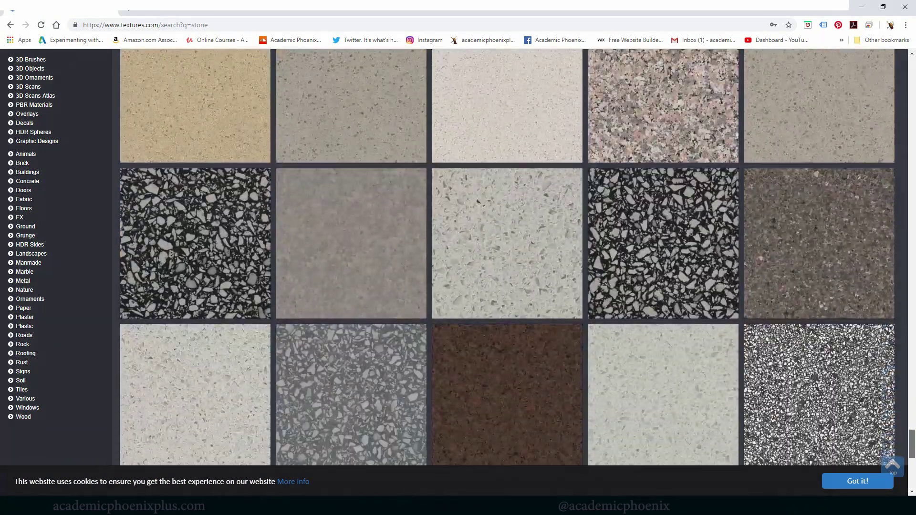
pyautogui.scroll(-9, 905, 432)
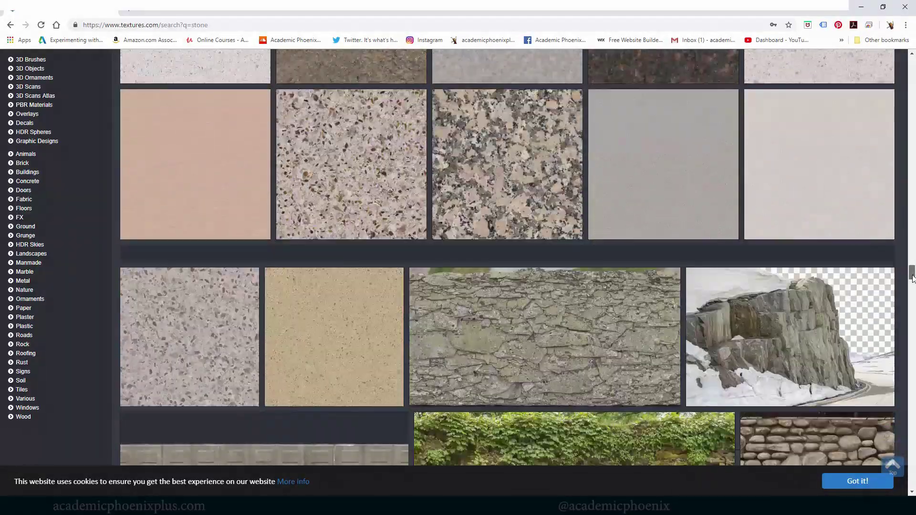
pyautogui.scroll(-4, 911, 279)
pyautogui.moveTo(912, 280); pyautogui.dragTo(883, 67)
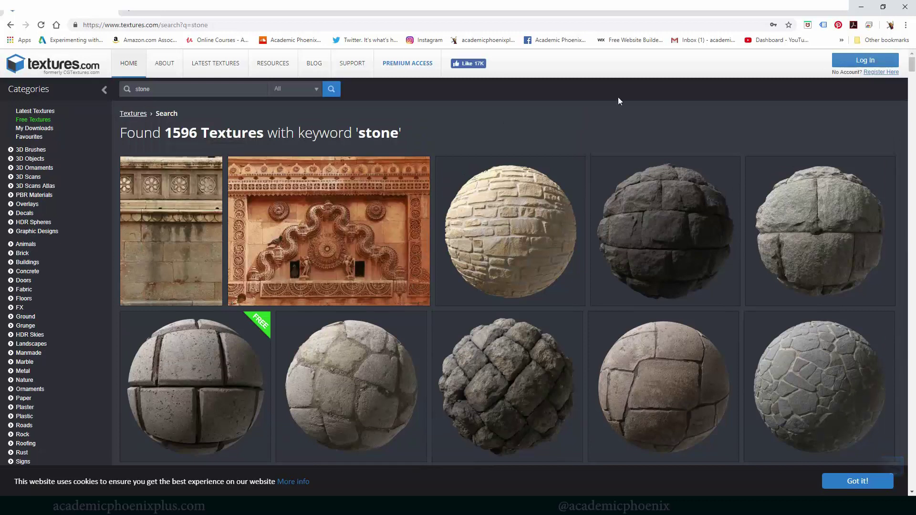
# - Change the search to 'dark stone' and scroll through the results
pyautogui.click(180, 94)
pyautogui.press('Home')
pyautogui.write('dark')
pyautogui.press('Return')
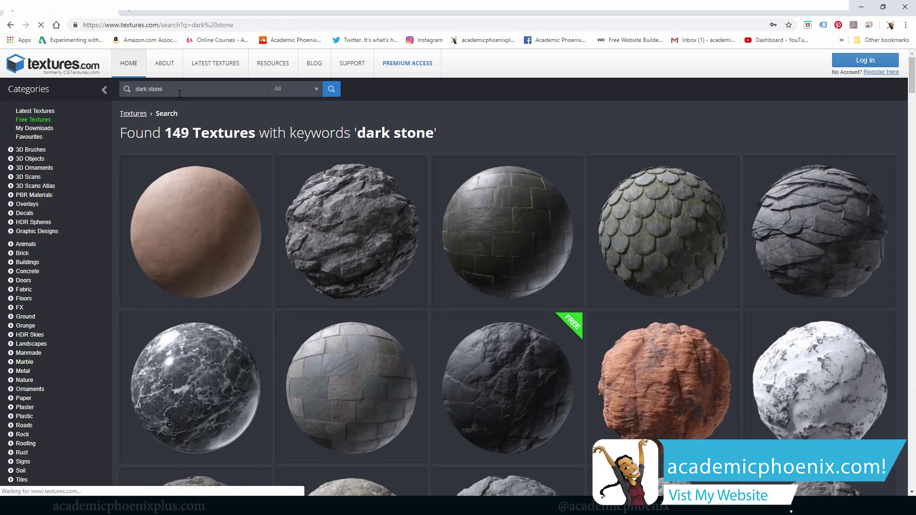
pyautogui.moveTo(909, 81); pyautogui.dragTo(906, 226)
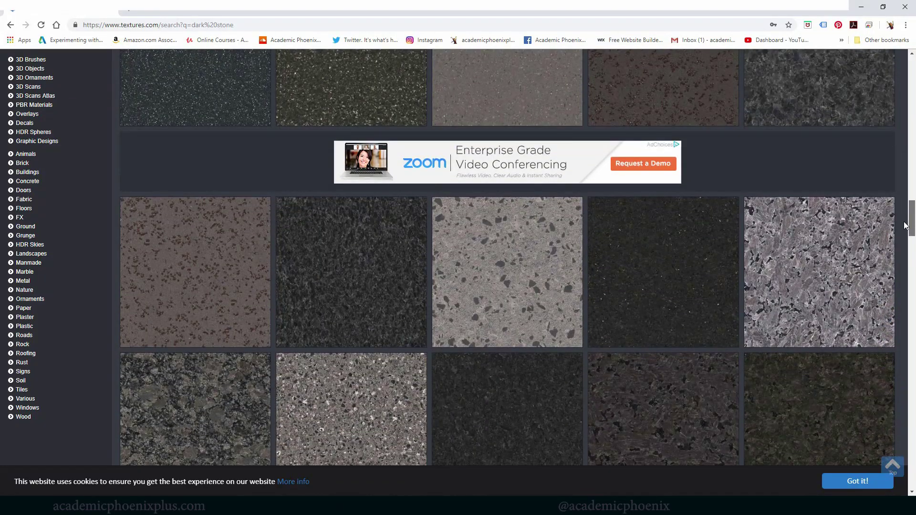
pyautogui.moveTo(907, 225); pyautogui.dragTo(908, 408)
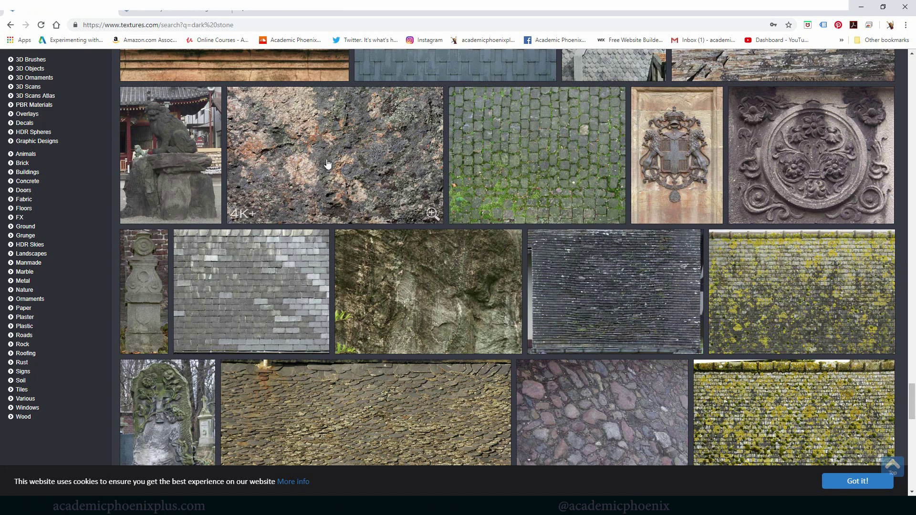
pyautogui.moveTo(911, 405); pyautogui.dragTo(735, 357)
pyautogui.scroll(5, 735, 357)
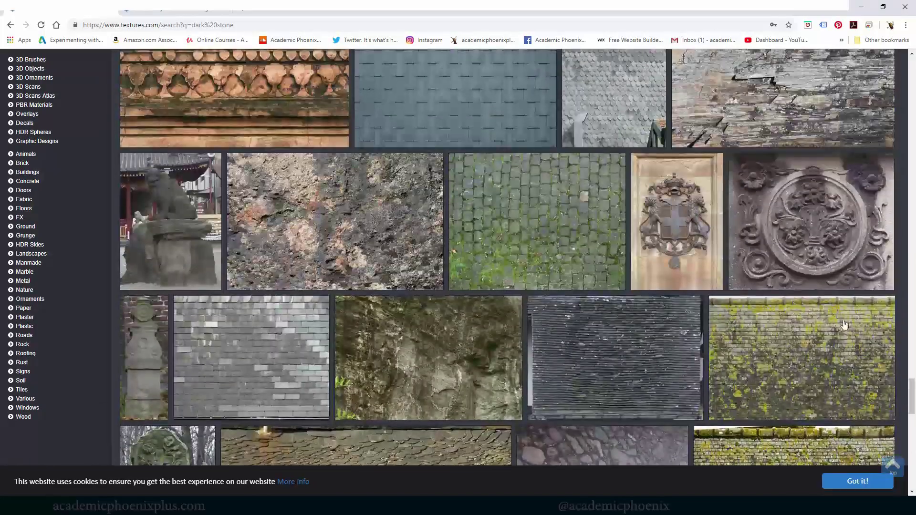
# - Open the RockMossy0031 texture page showing its Small and Medium download sizes
pyautogui.click(332, 210)
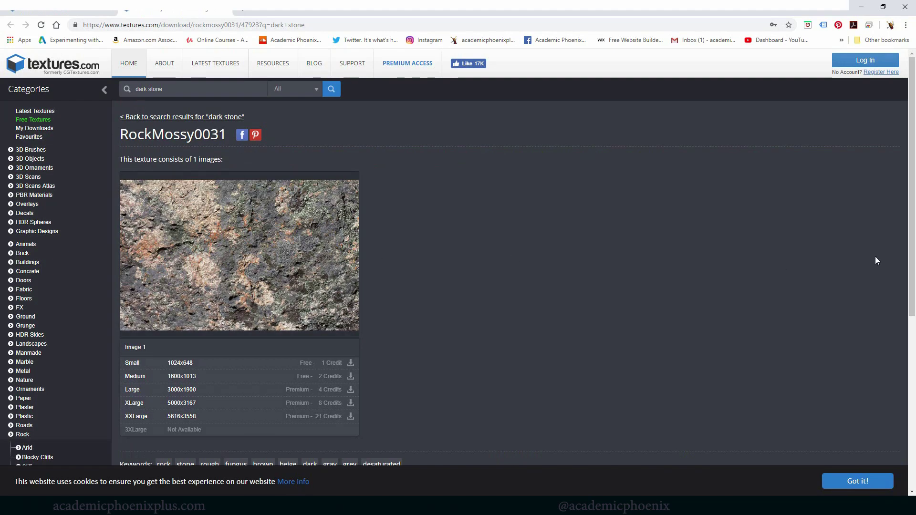
pyautogui.scroll(-1, 876, 259)
pyautogui.scroll(1, 876, 259)
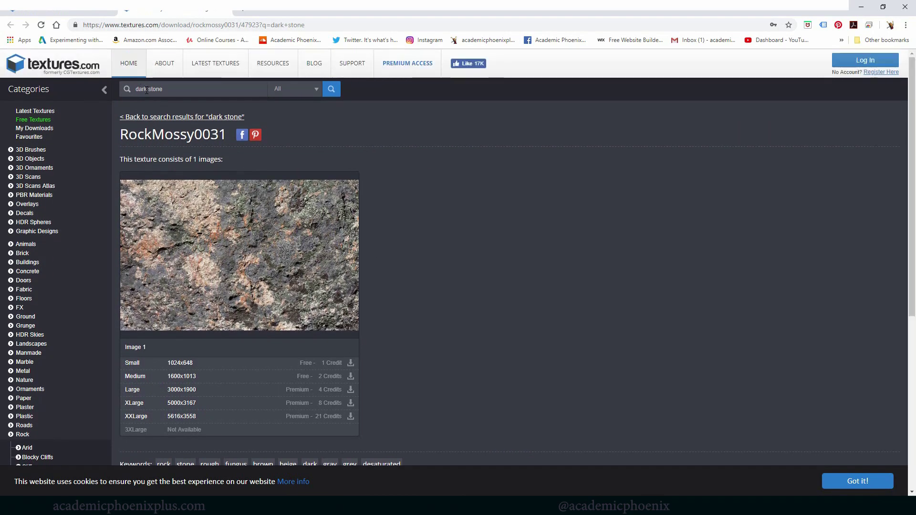
# - Preview Cliffs0174 and the next texture from the images folder, then close Photos and Explorer
pyautogui.doubleClick(142, 89)
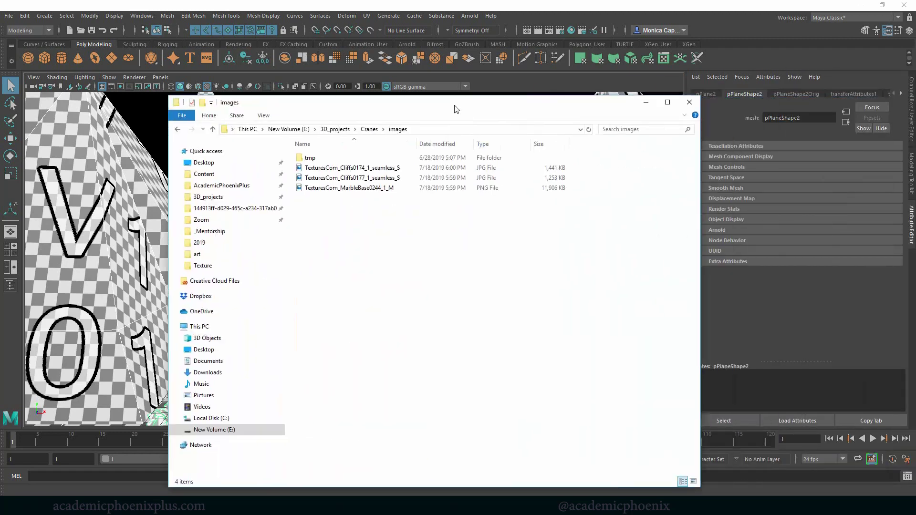
pyautogui.click(371, 163)
pyautogui.doubleClick(371, 163)
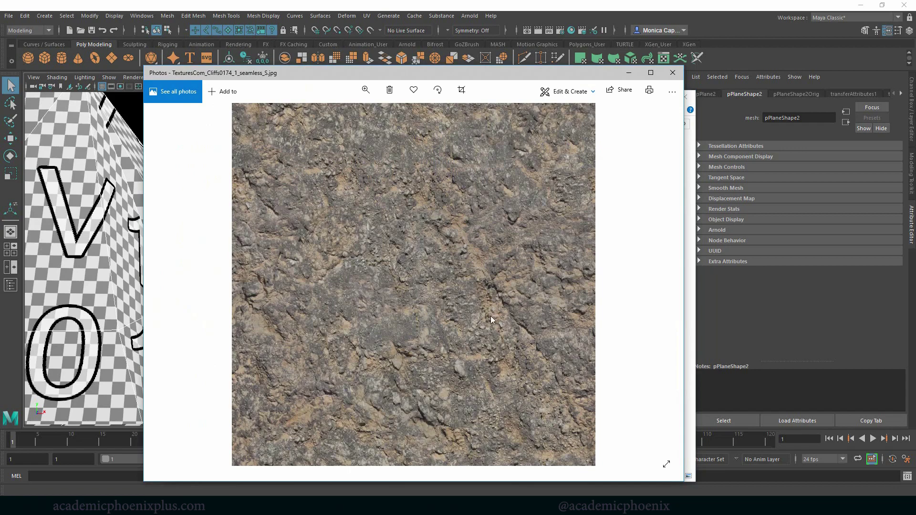
pyautogui.press('Right')
pyautogui.press('Right')
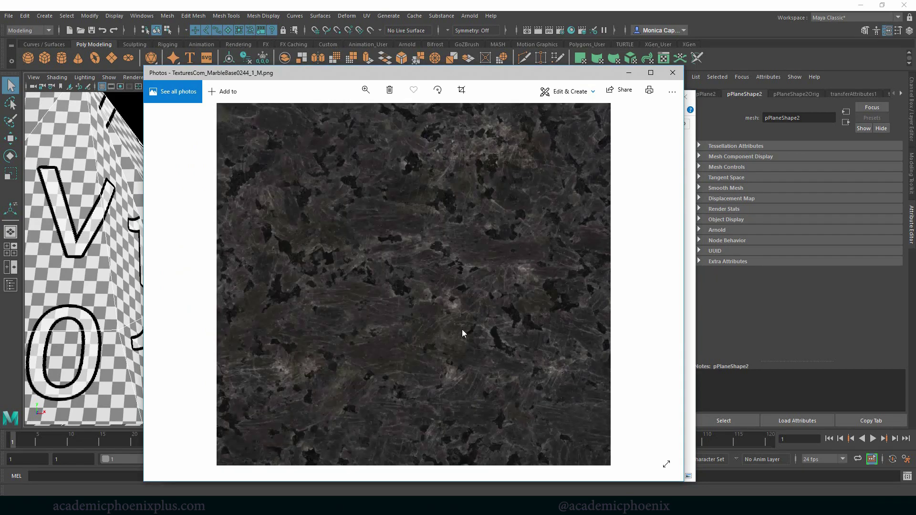
pyautogui.click(673, 73)
pyautogui.click(641, 97)
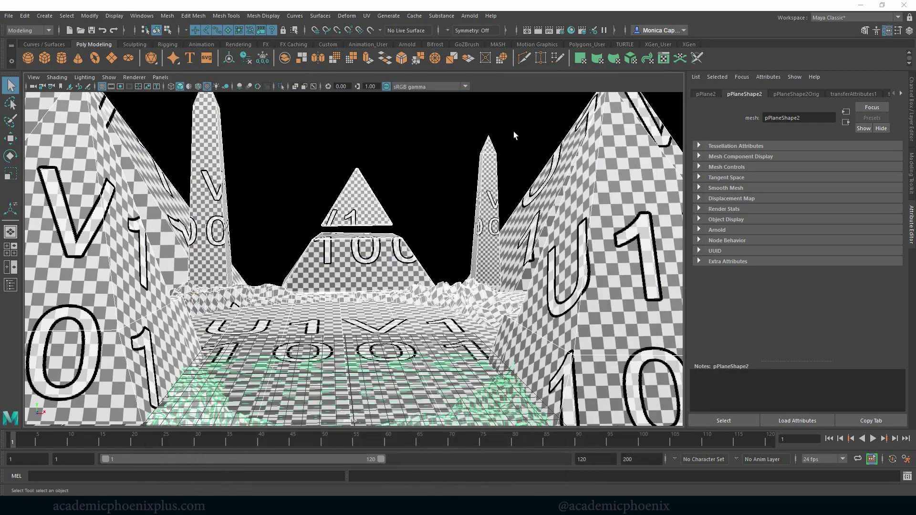
# - Assign a new aiStandardSurface material to the left and right pyramids
pyautogui.click(159, 326)
pyautogui.click(574, 260)
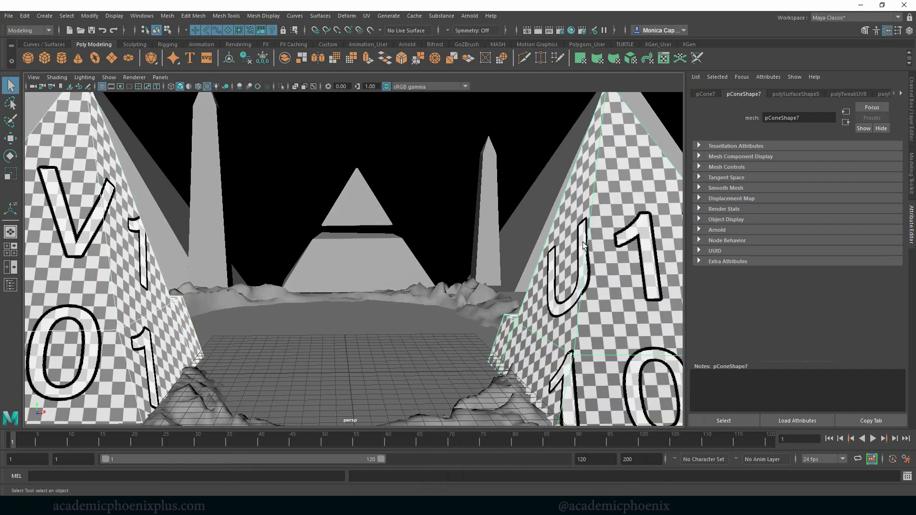
pyautogui.moveTo(578, 242); pyautogui.dragTo(597, 492, button='right')
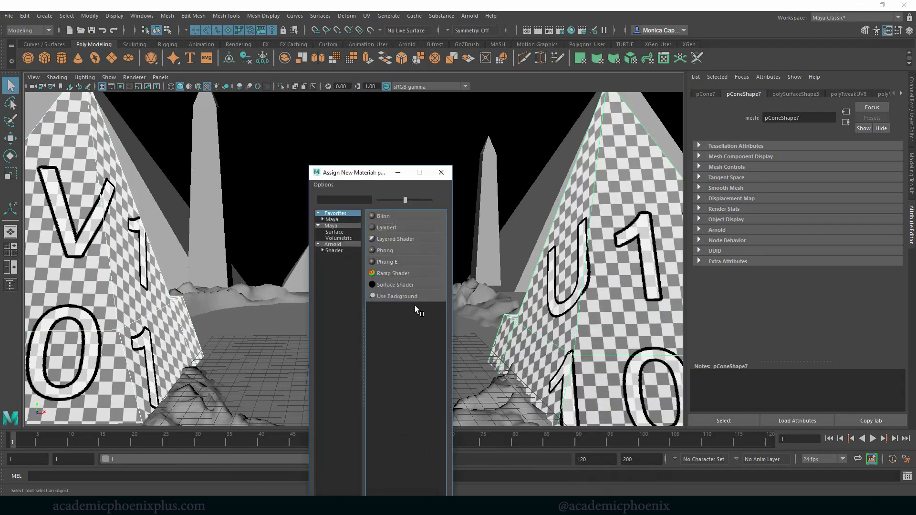
pyautogui.click(333, 244)
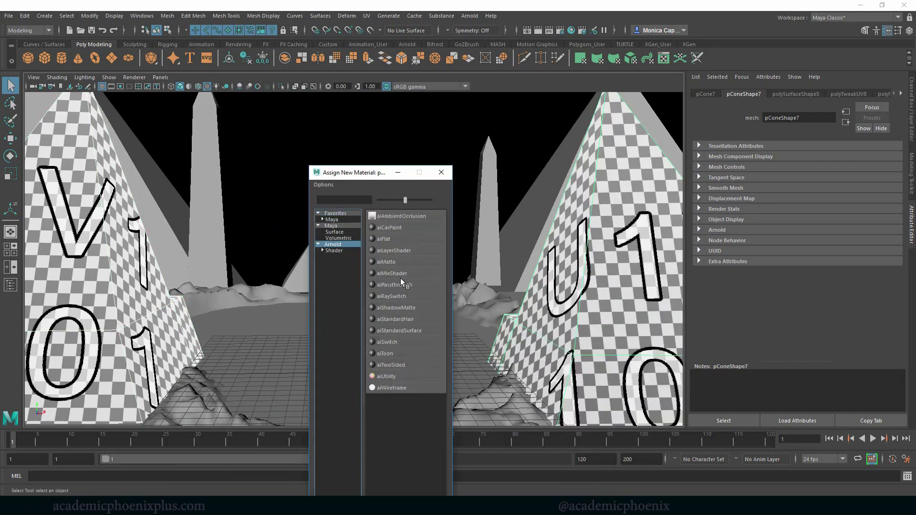
pyautogui.click(406, 331)
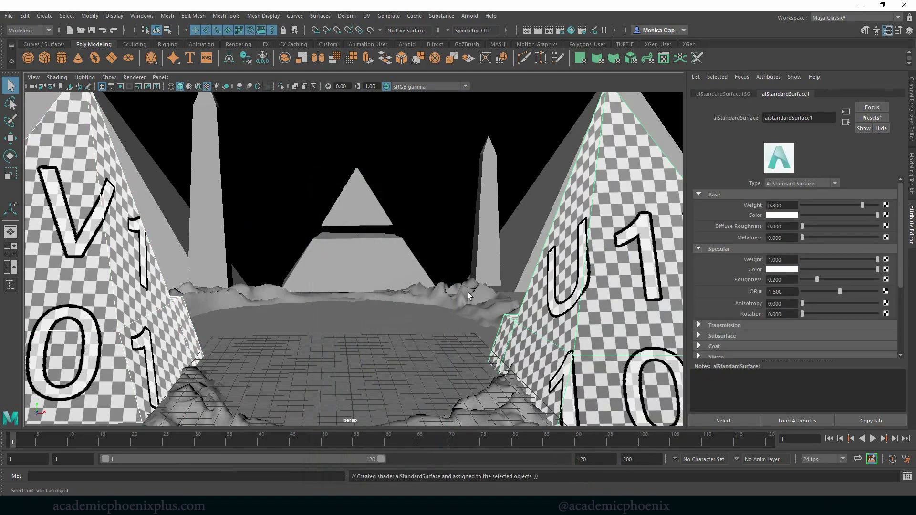
# - Load TexturesCom_MarbleBase0244_1_M.png from the images folder as the Base Color File texture
pyautogui.click(886, 215)
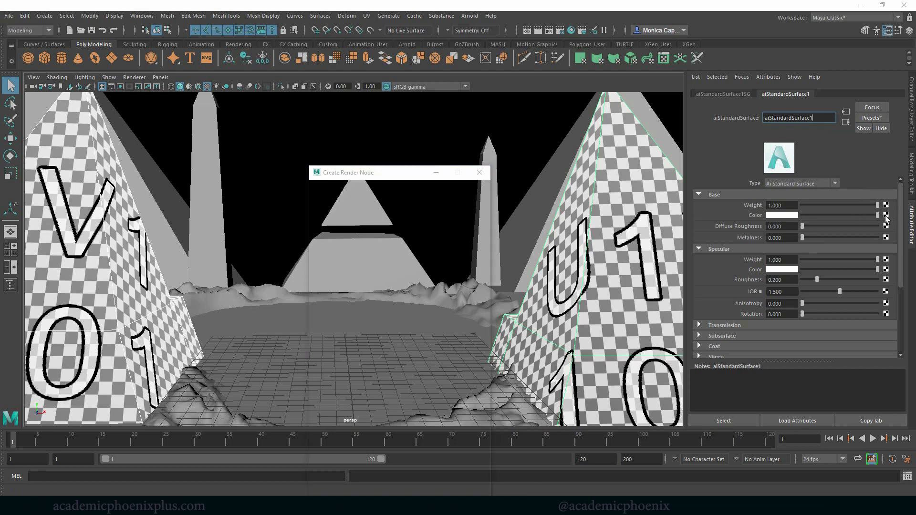
pyautogui.click(413, 254)
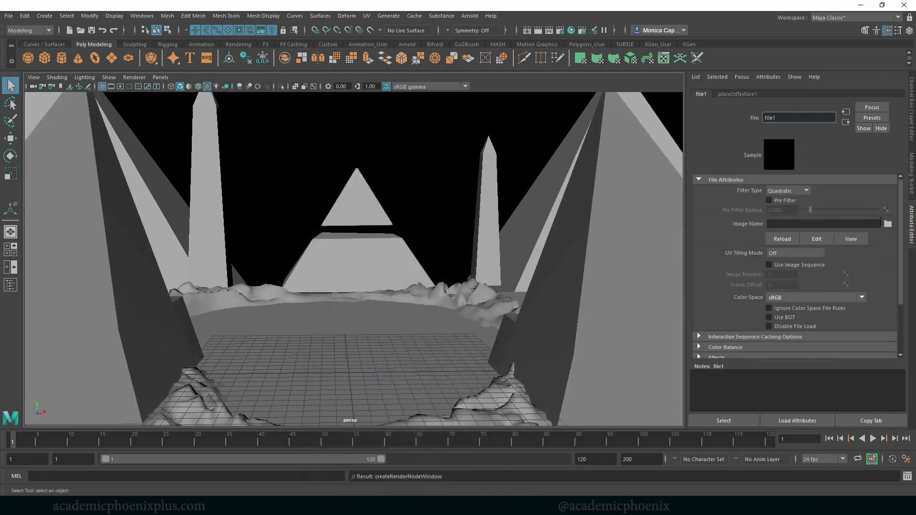
pyautogui.click(888, 224)
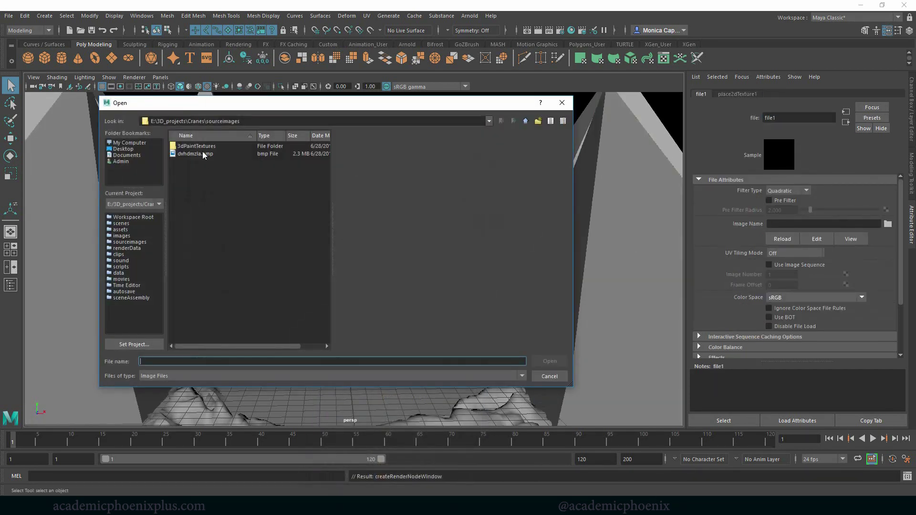
pyautogui.click(526, 121)
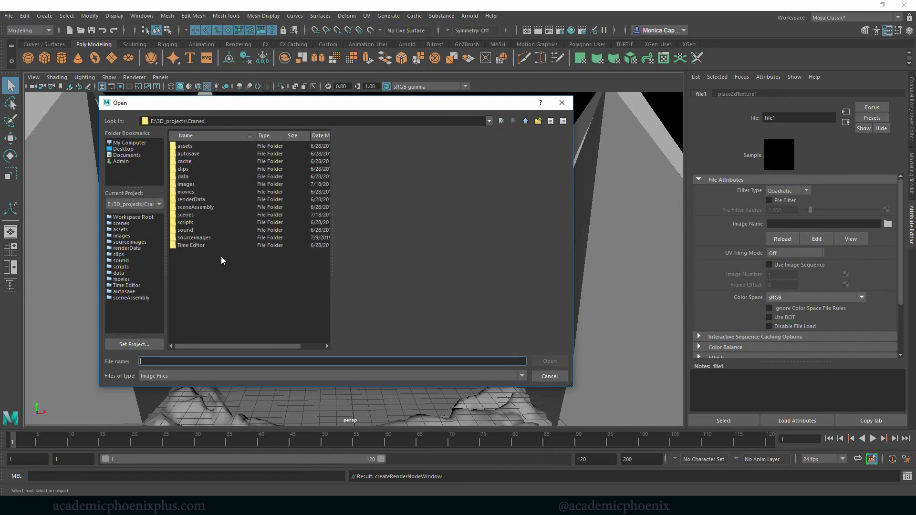
pyautogui.doubleClick(193, 185)
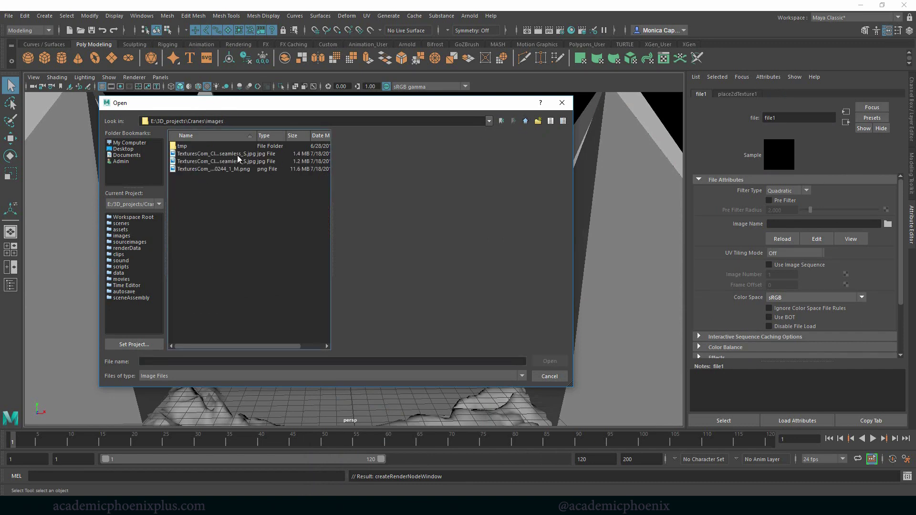
pyautogui.click(238, 155)
pyautogui.click(235, 162)
pyautogui.click(233, 169)
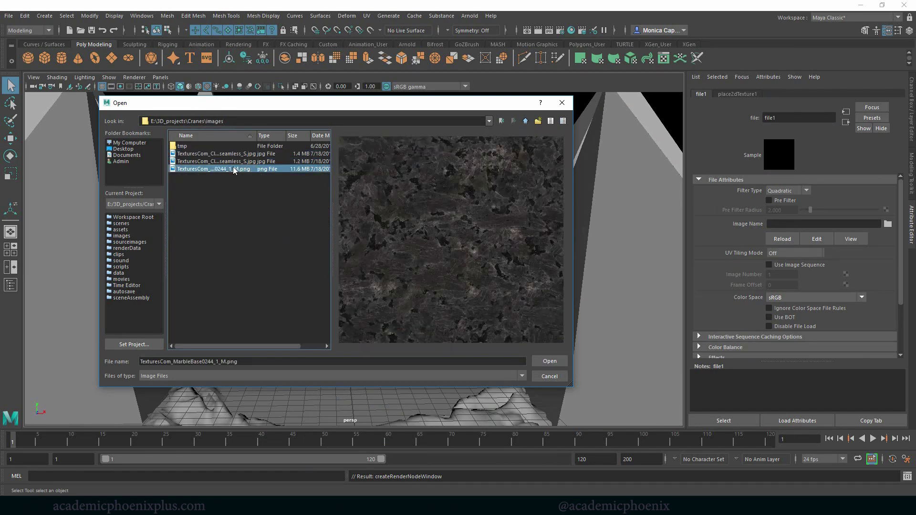
pyautogui.click(548, 361)
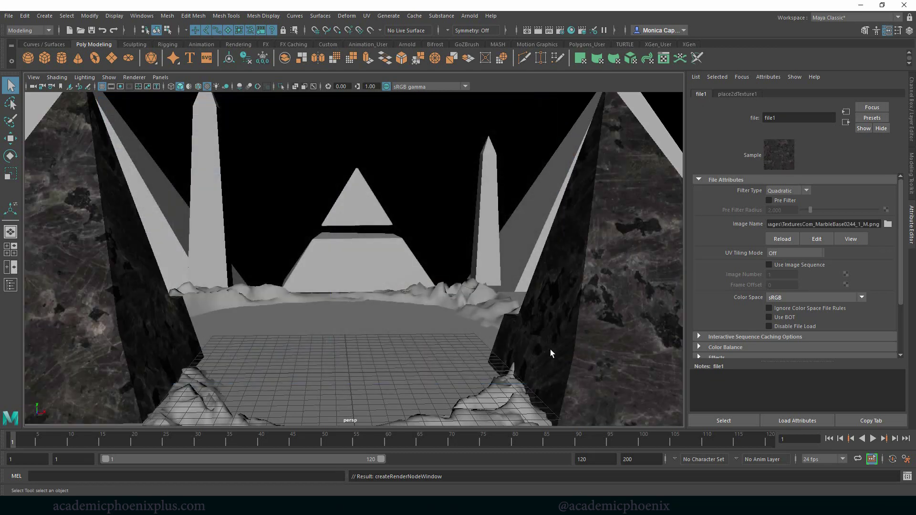
# - Render with Arnold and set aiStandardSurface1 Specular Roughness to 0.660
pyautogui.click(470, 16)
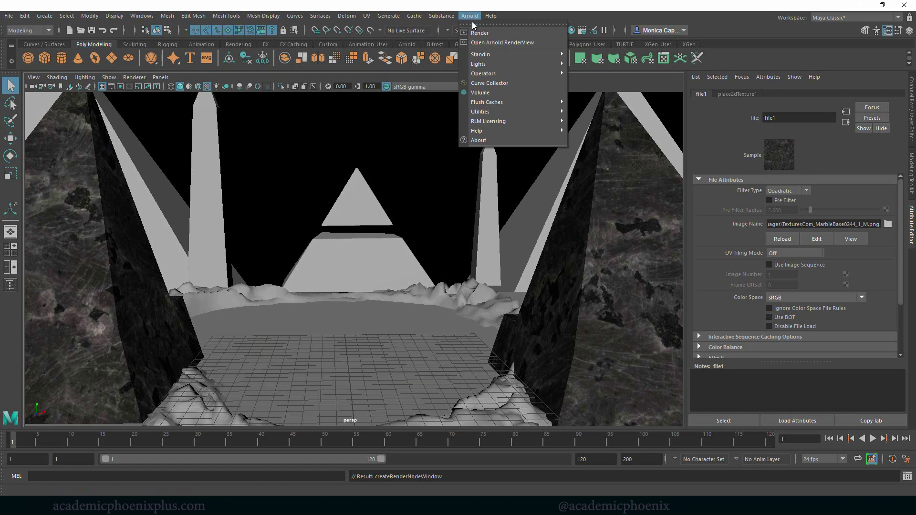
pyautogui.click(482, 32)
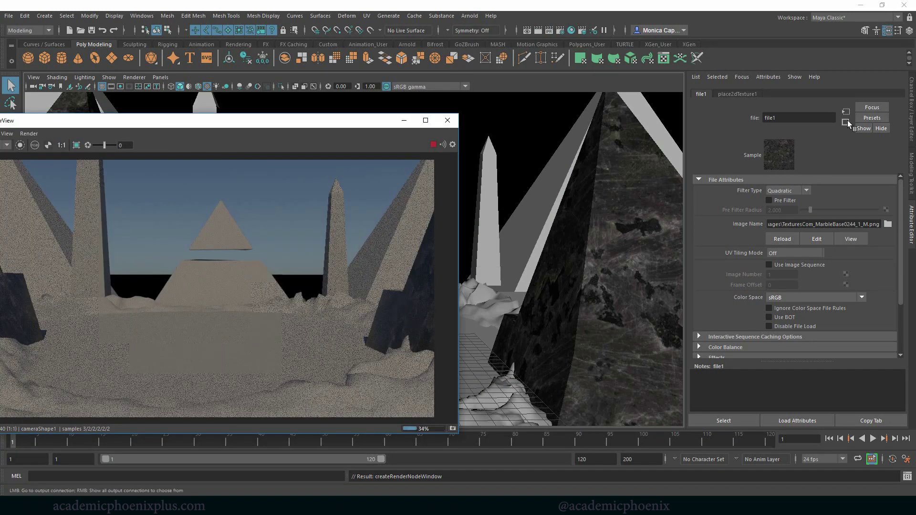
pyautogui.click(846, 123)
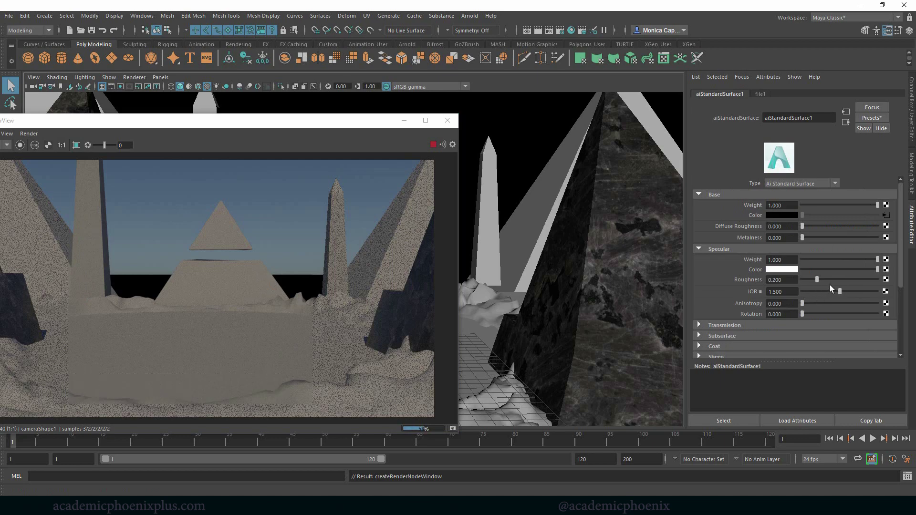
pyautogui.moveTo(831, 277); pyautogui.dragTo(852, 279)
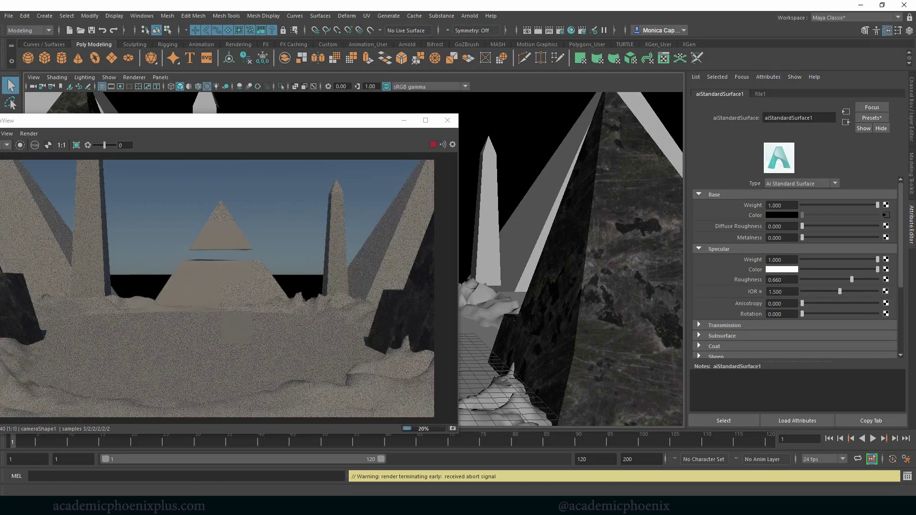
# - Set the marble texture's place2dTexture1 Repeat UV to 3 and 3
pyautogui.click(886, 215)
pyautogui.click(740, 93)
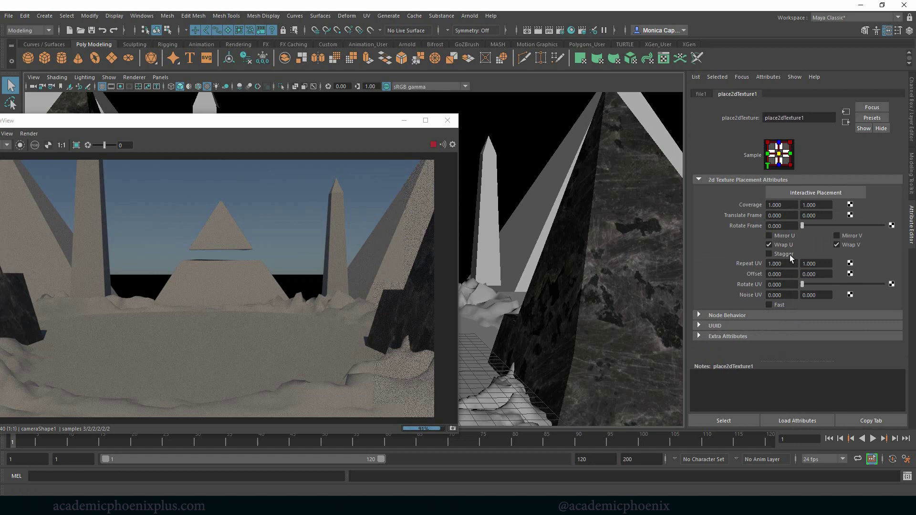
pyautogui.click(783, 264)
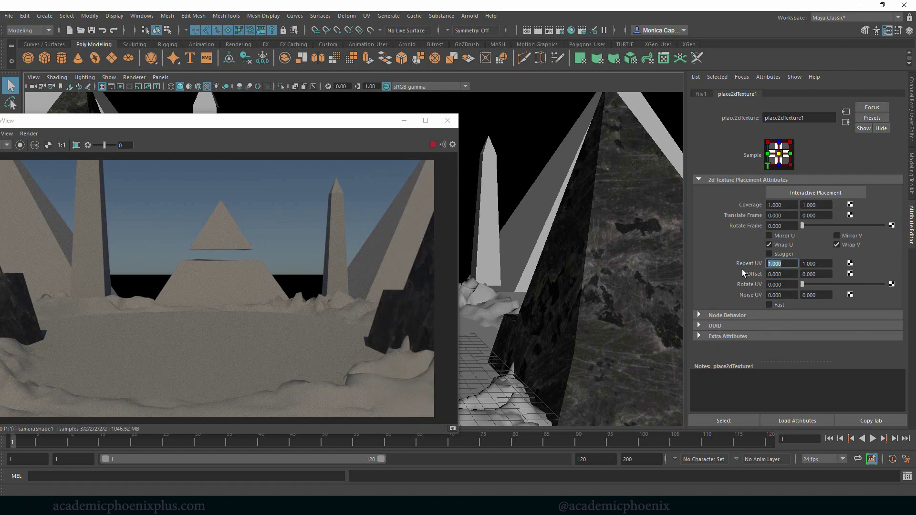
pyautogui.write('3')
pyautogui.press('Tab')
pyautogui.write('3')
pyautogui.press('Tab')
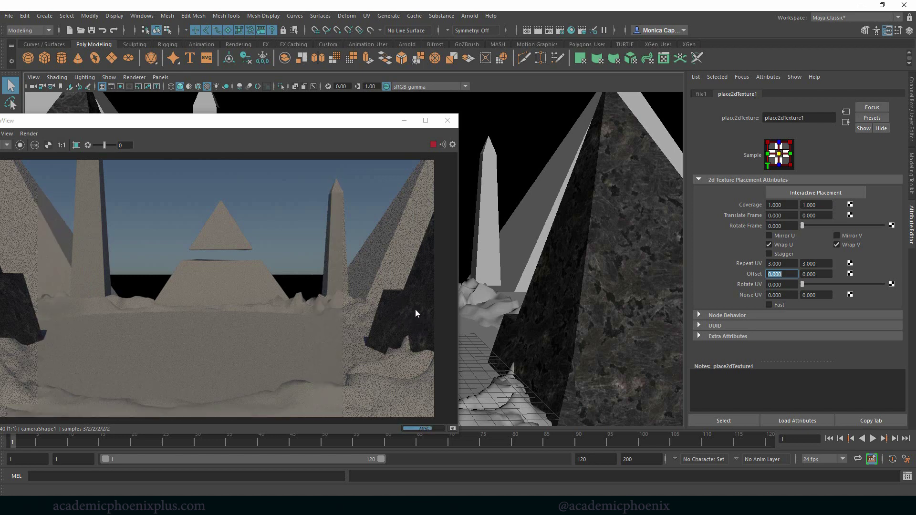
# - Close the Arnold RenderView and return to the aiStandardSurface1 settings
pyautogui.click(452, 123)
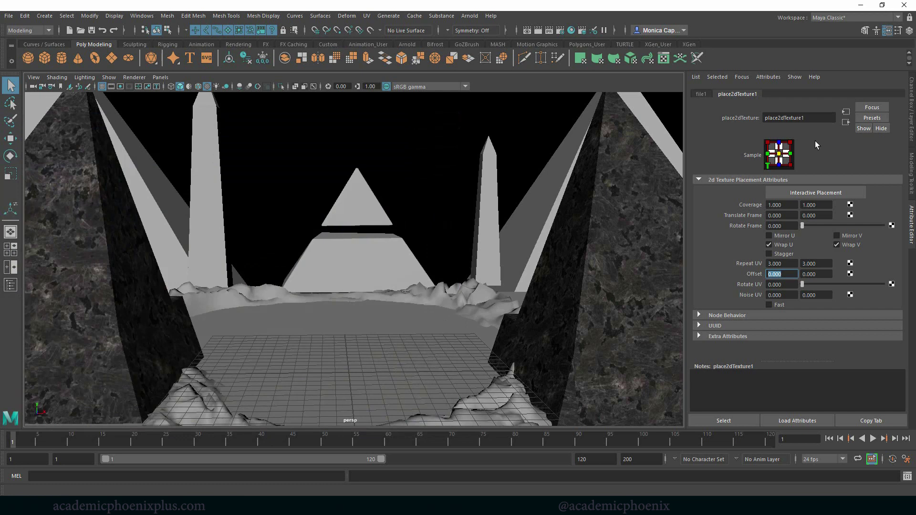
pyautogui.click(845, 123)
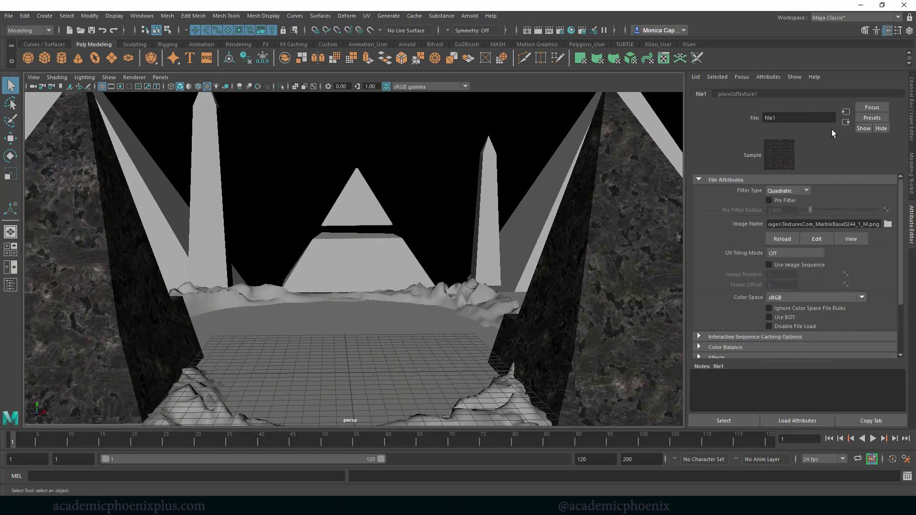
pyautogui.click(845, 123)
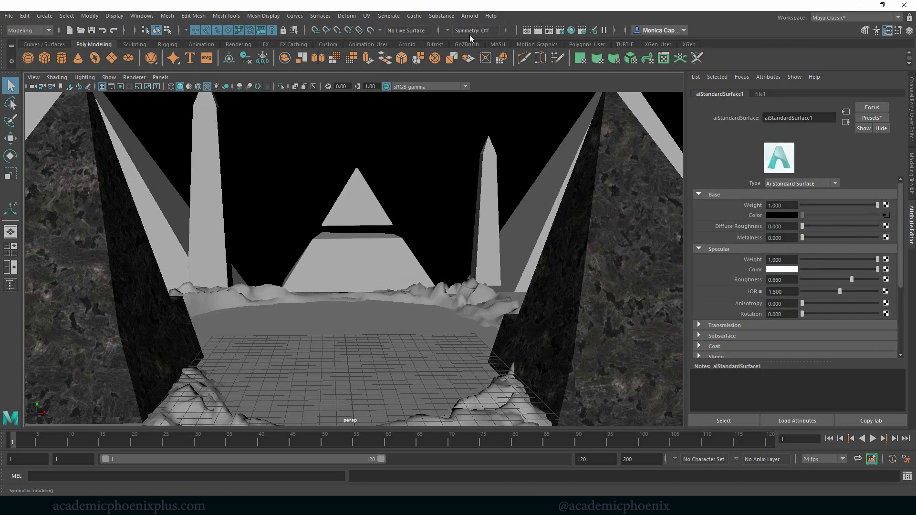
# - Open Hypershade and graph the pyramid's marble material network
pyautogui.click(571, 30)
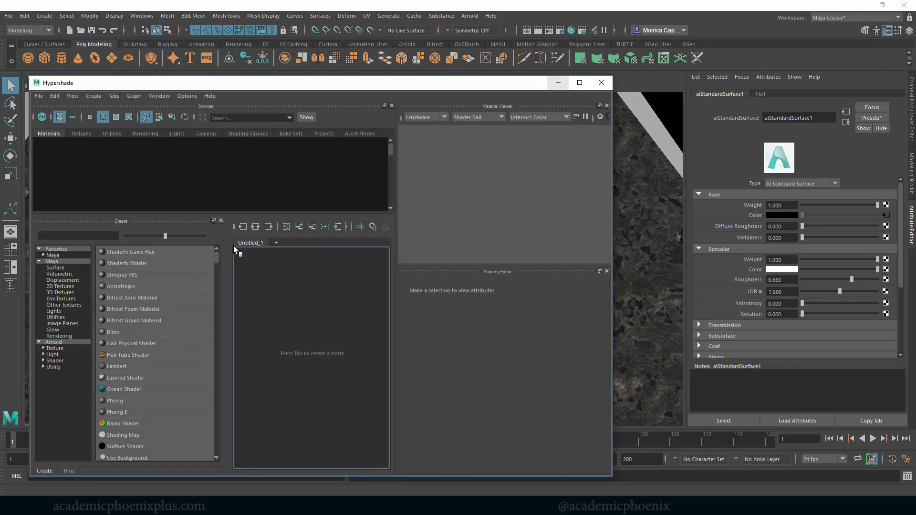
pyautogui.click(651, 208)
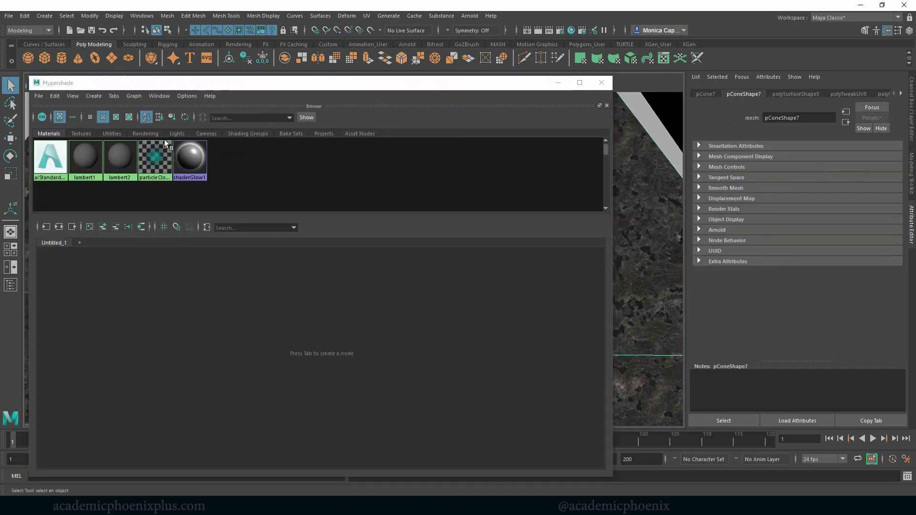
pyautogui.click(141, 227)
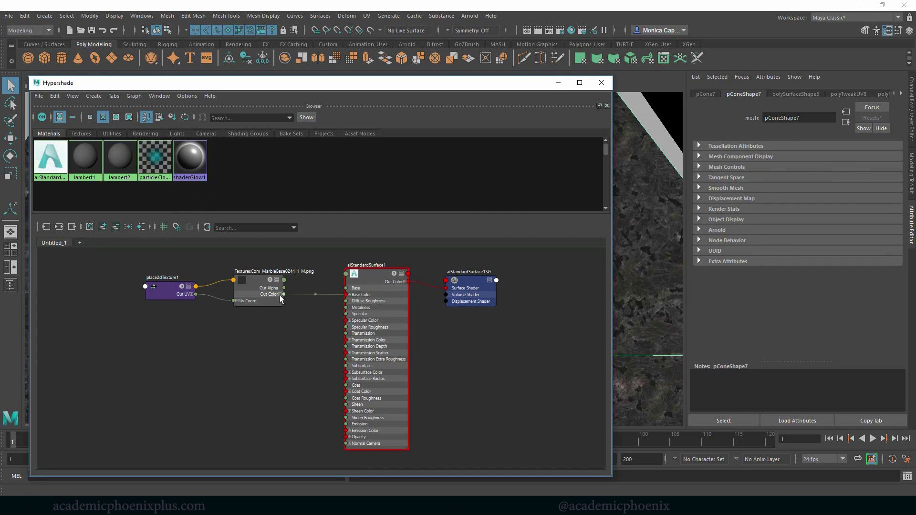
pyautogui.click(385, 412)
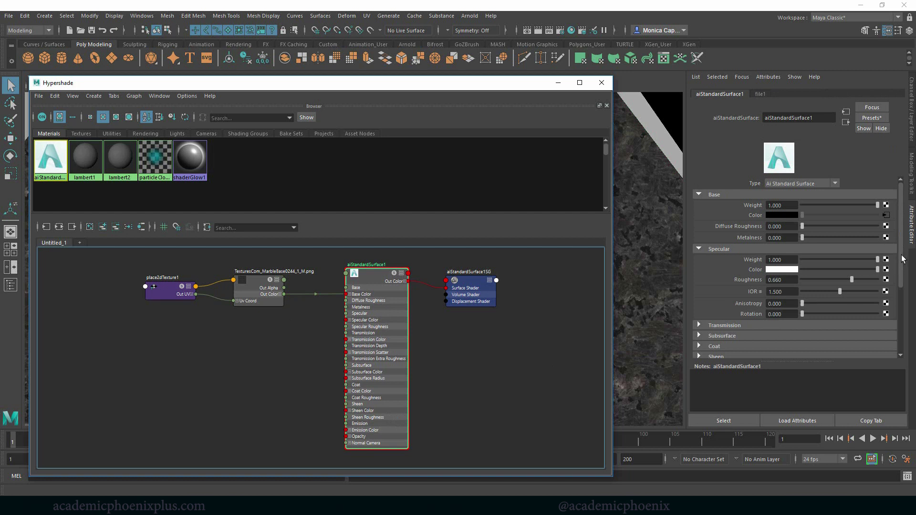
pyautogui.moveTo(901, 258); pyautogui.dragTo(897, 324)
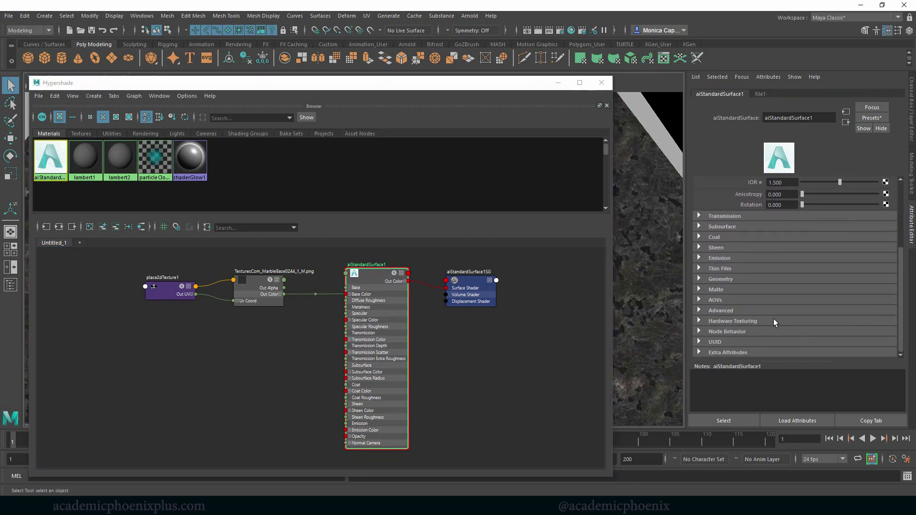
# - Add a File bump map and connect the marble's Out Alpha to bump2d1's Bump Value
pyautogui.click(734, 281)
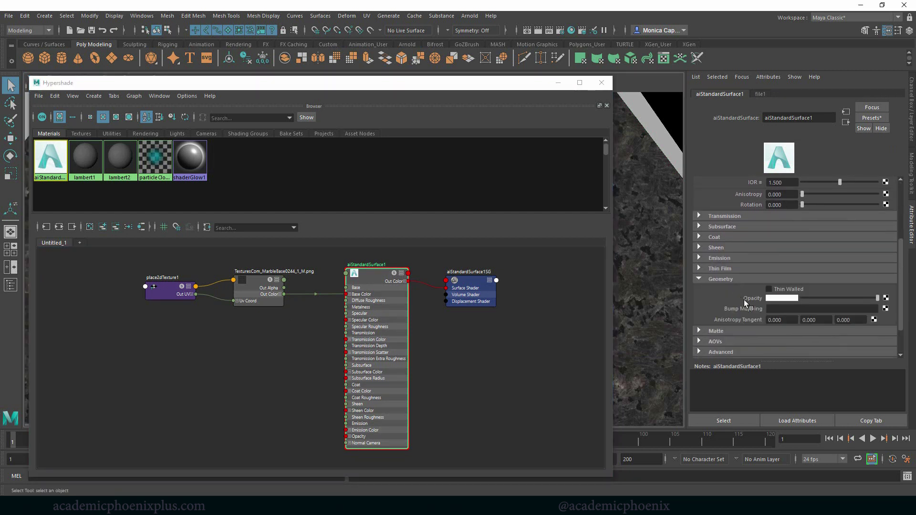
pyautogui.click(886, 308)
pyautogui.click(410, 250)
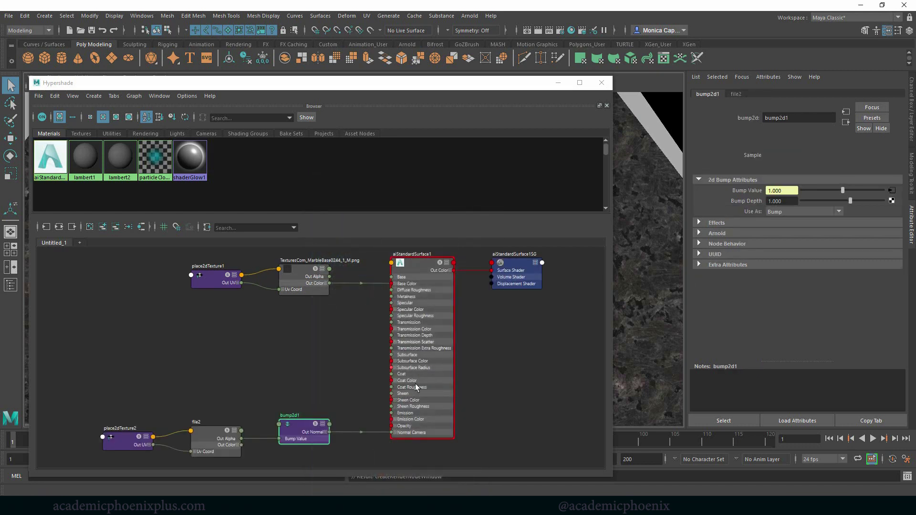
pyautogui.moveTo(303, 426); pyautogui.dragTo(318, 395)
pyautogui.moveTo(224, 449); pyautogui.dragTo(251, 385)
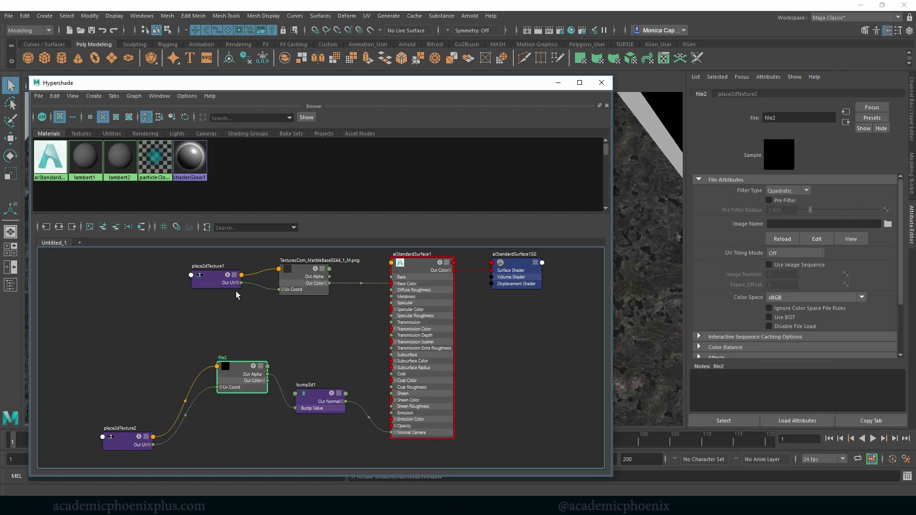
pyautogui.moveTo(329, 276); pyautogui.dragTo(296, 408)
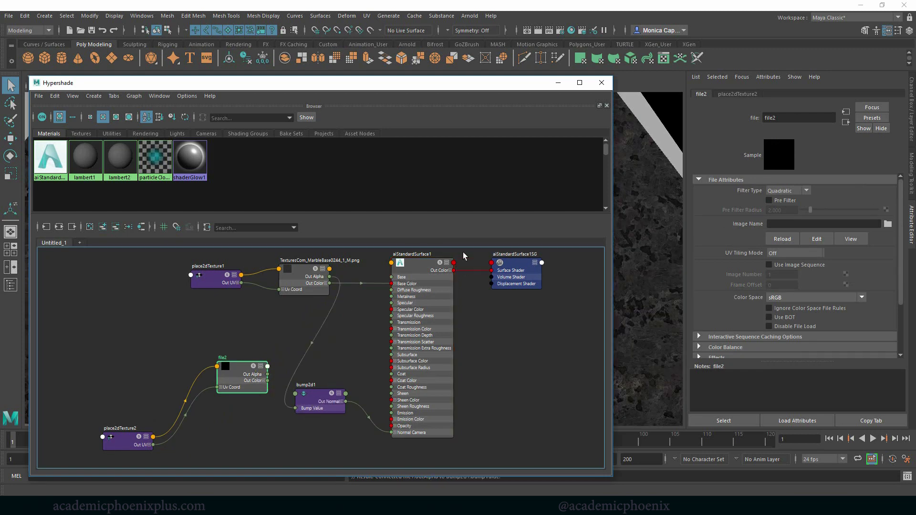
pyautogui.moveTo(520, 87); pyautogui.dragTo(411, 105)
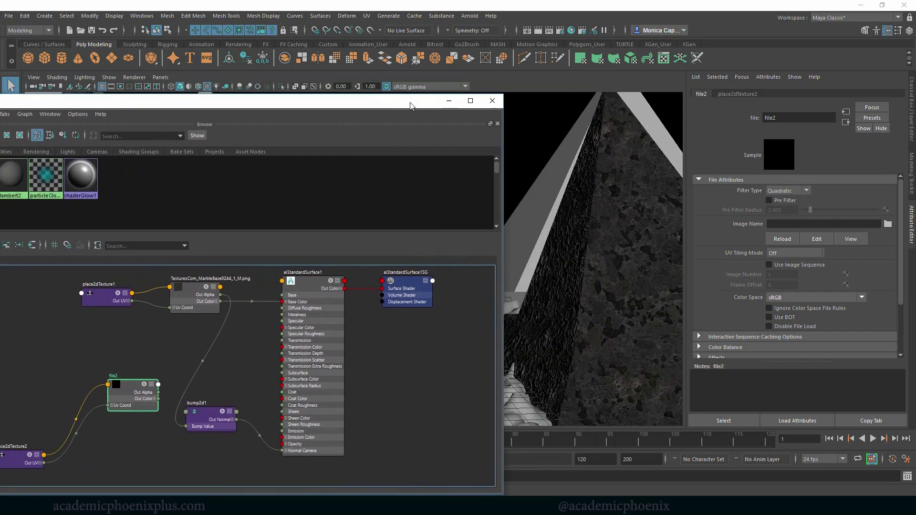
# - Arnold-render only a region over the right-hand pyramid in the RenderView
pyautogui.click(469, 16)
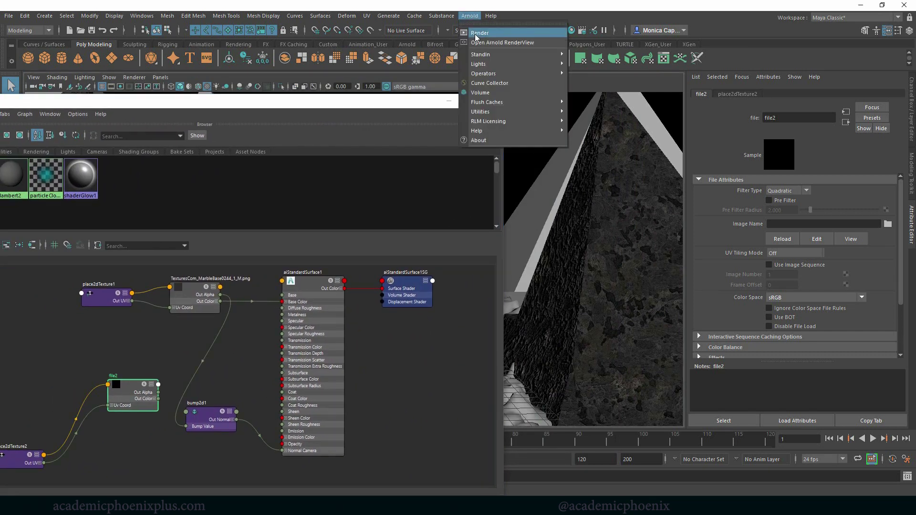
pyautogui.click(479, 33)
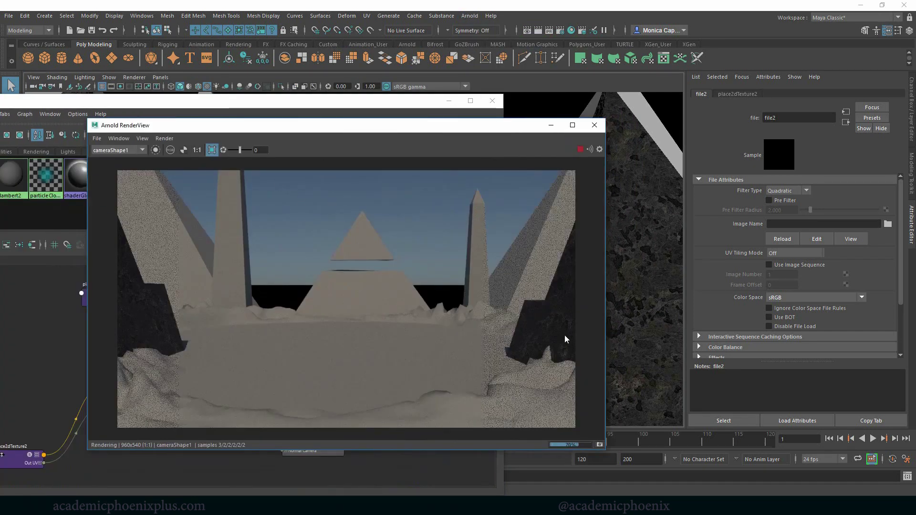
pyautogui.moveTo(511, 289); pyautogui.dragTo(563, 360)
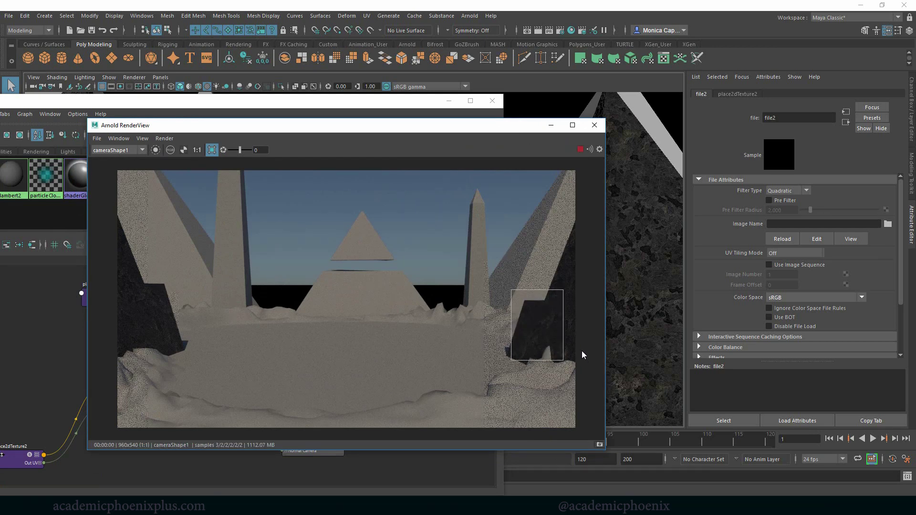
pyautogui.moveTo(545, 333)
pyautogui.click(831, 139)
# - Inspect the bump2d1 node and its file1 texture, toggling file1 Invert on and back off
pyautogui.click(436, 104)
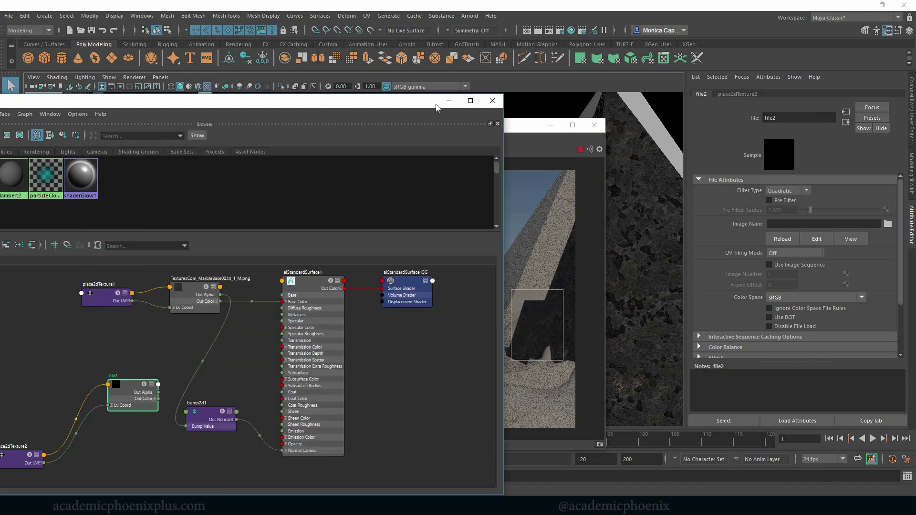
pyautogui.click(214, 426)
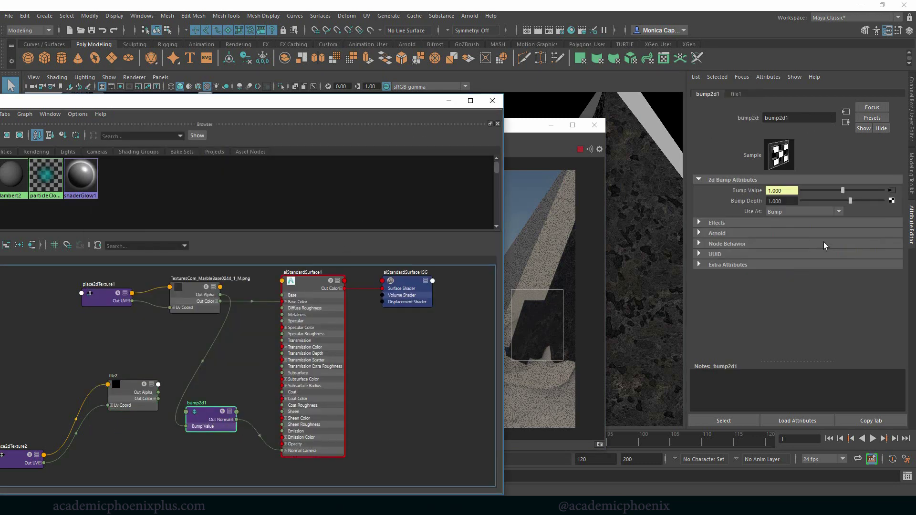
pyautogui.click(846, 123)
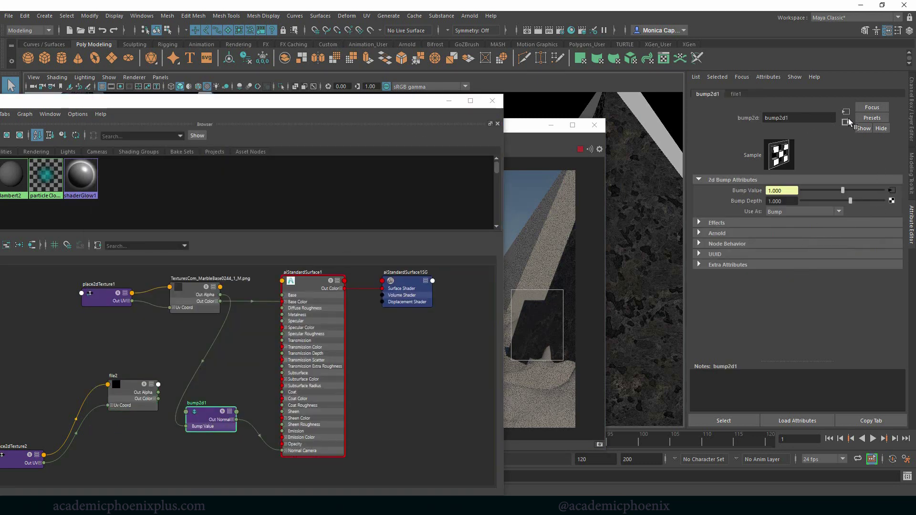
pyautogui.click(886, 309)
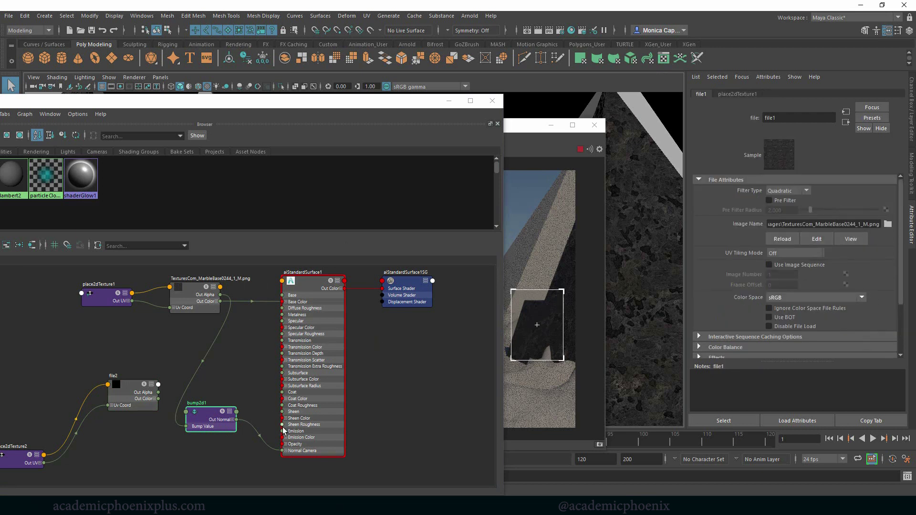
pyautogui.click(210, 415)
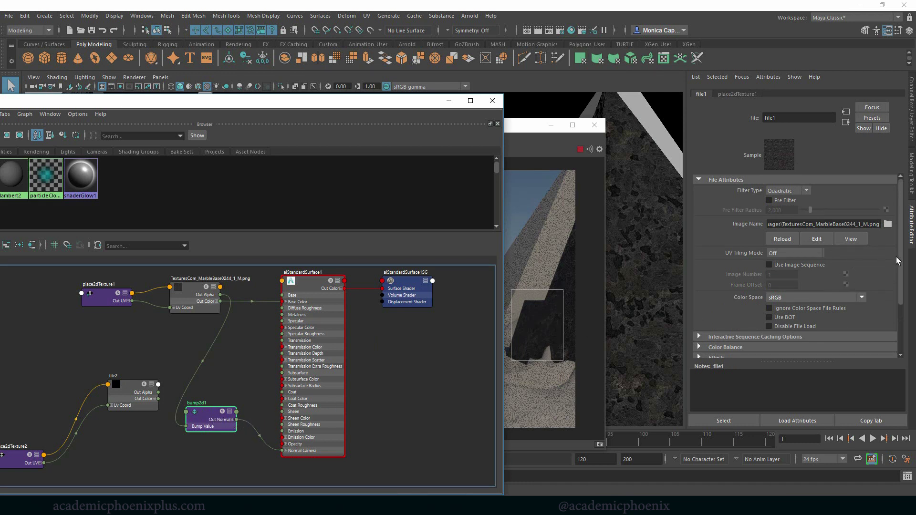
pyautogui.scroll(-5, 716, 295)
pyautogui.click(717, 292)
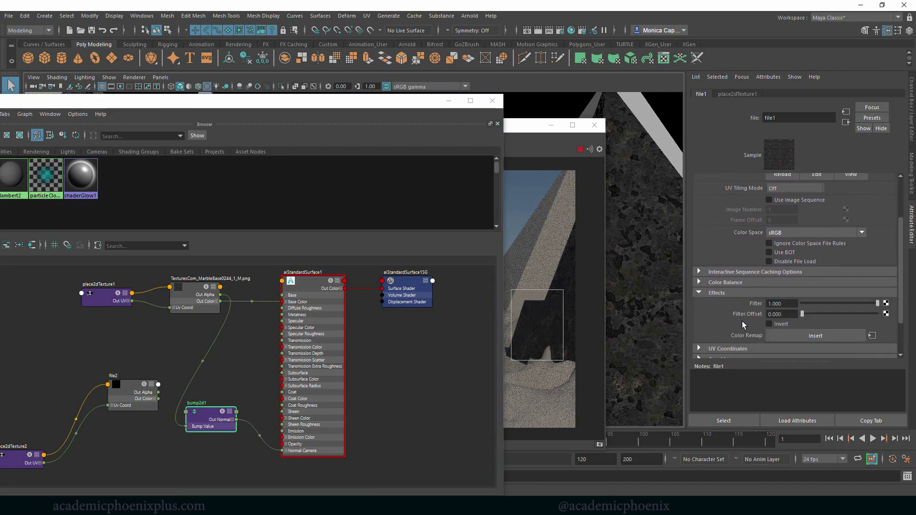
pyautogui.click(783, 322)
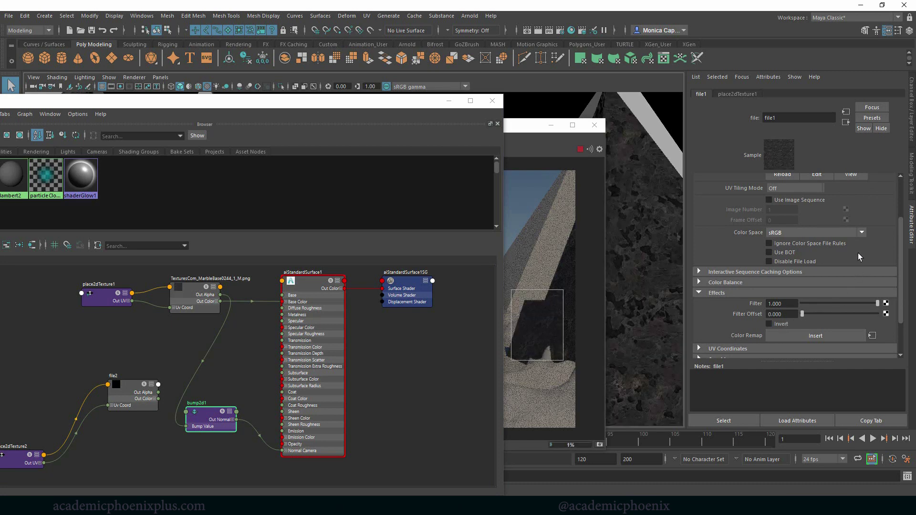
# - Set aiStandardSurface1 Specular Roughness to 0.423 and close the Hypershade
pyautogui.click(846, 123)
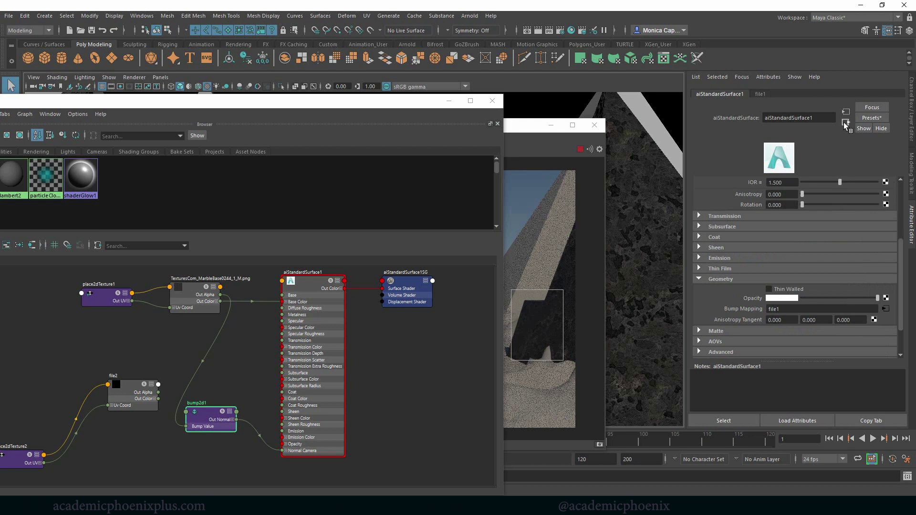
pyautogui.click(846, 123)
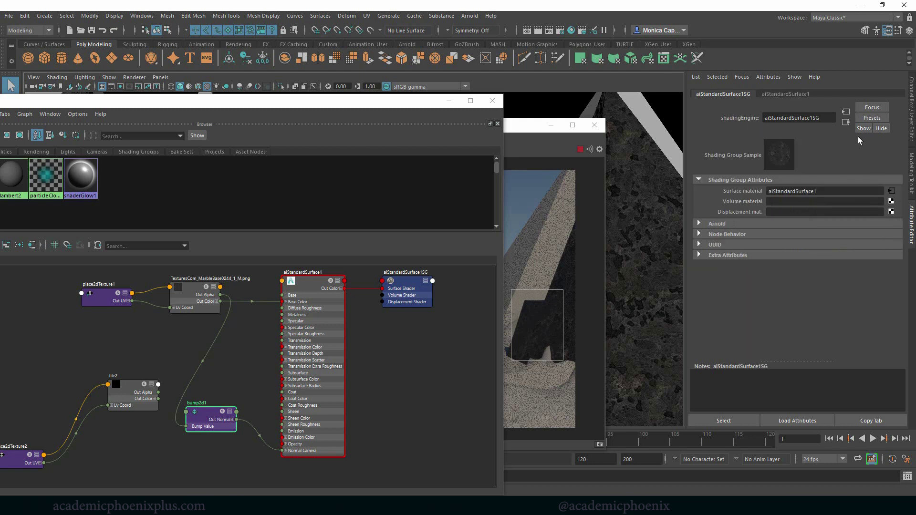
pyautogui.click(801, 96)
pyautogui.moveTo(903, 263); pyautogui.dragTo(906, 227)
pyautogui.moveTo(843, 235); pyautogui.dragTo(834, 235)
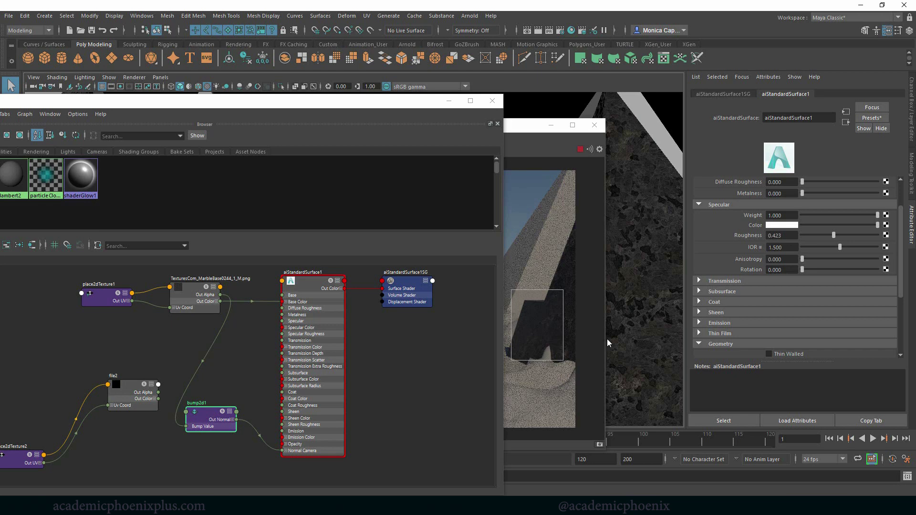
pyautogui.click(492, 100)
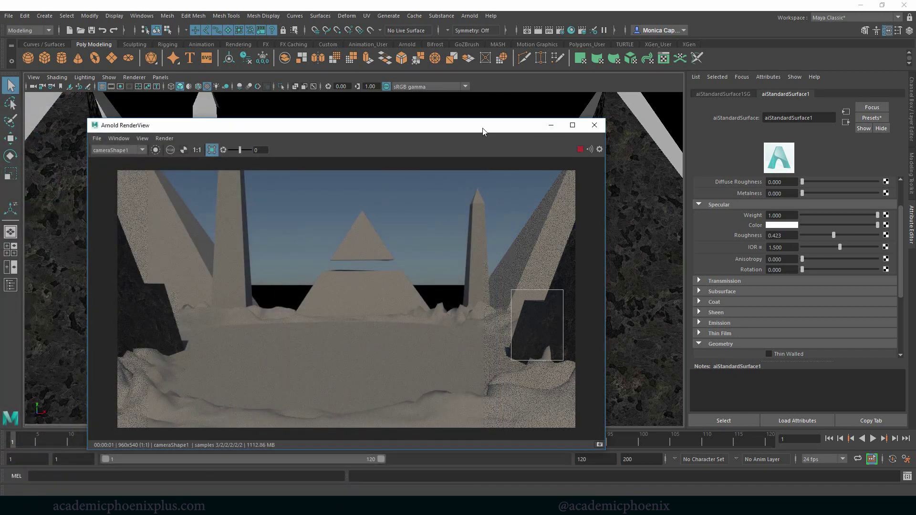
# - Restart the interactive Arnold render and move the RenderView back fully on screen
pyautogui.moveTo(551, 125); pyautogui.dragTo(448, 128)
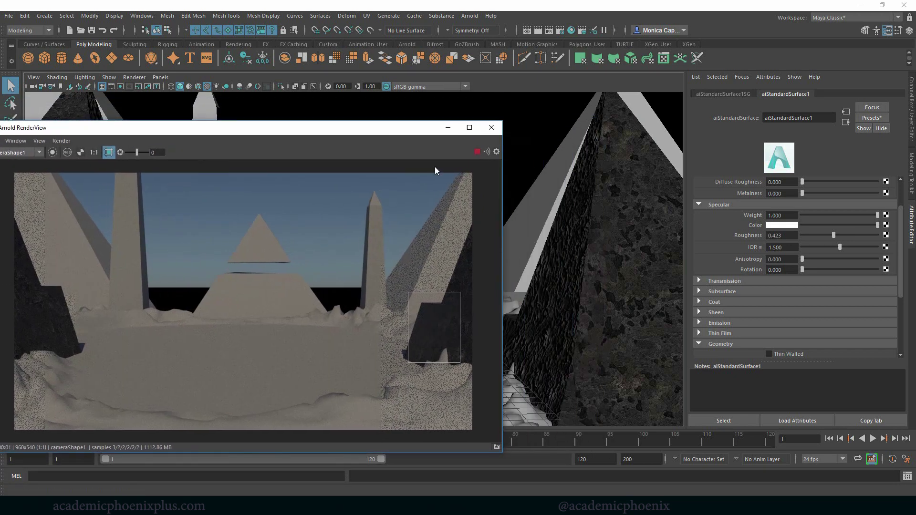
pyautogui.click(478, 152)
pyautogui.click(476, 152)
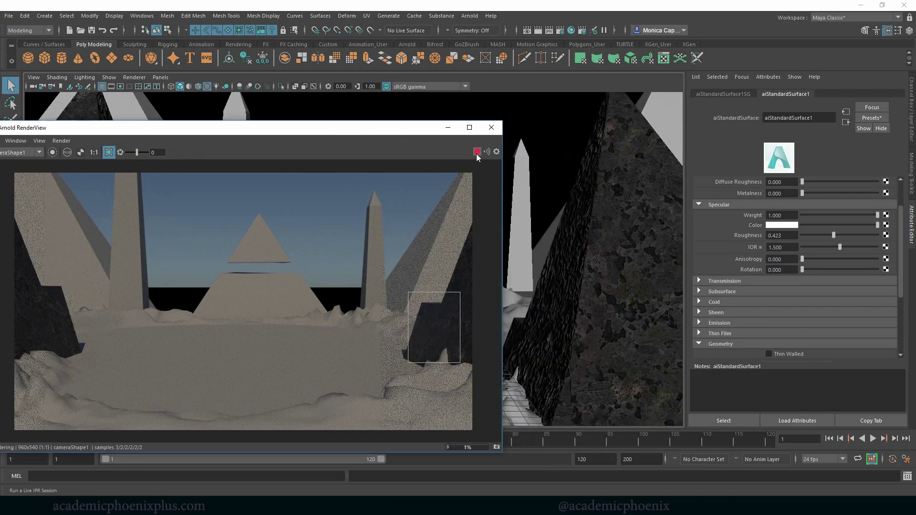
pyautogui.moveTo(373, 128); pyautogui.dragTo(446, 130)
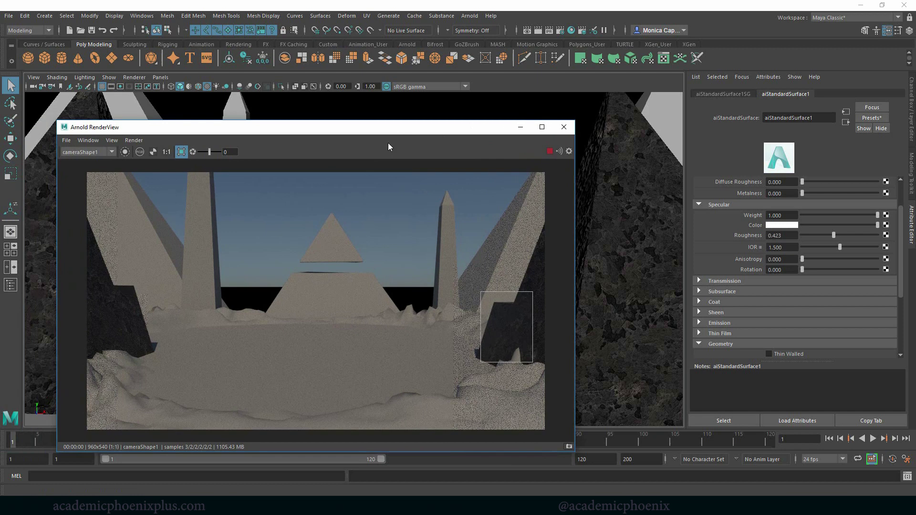
# - Review the render, close the RenderView and show the aiStandardSurface1SG shading group attributes
pyautogui.click(133, 140)
pyautogui.click(182, 136)
pyautogui.keyDown('alt'); pyautogui.moveTo(593, 219); pyautogui.dragTo(611, 208); pyautogui.keyUp('alt')
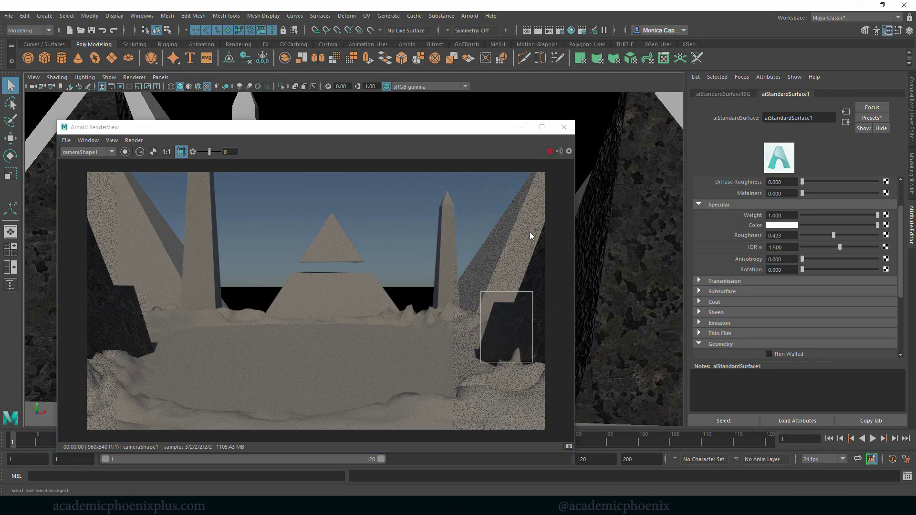
pyautogui.click(564, 127)
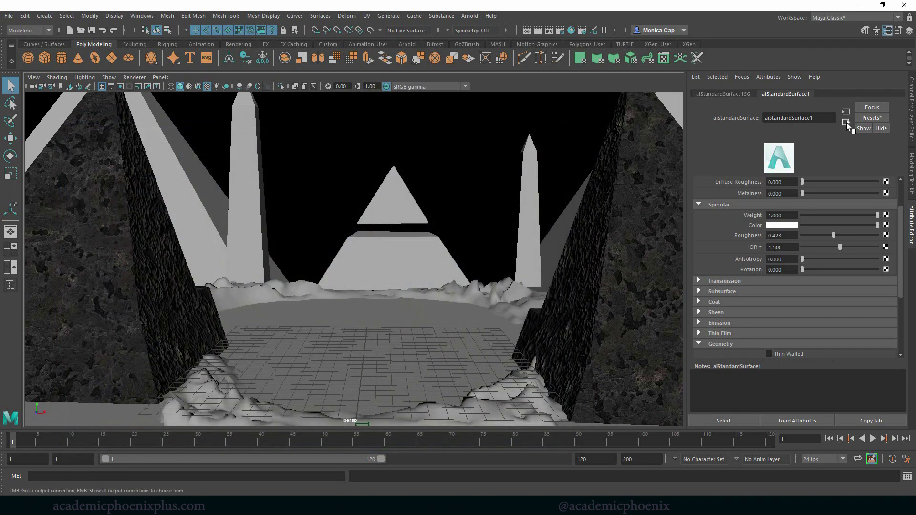
pyautogui.click(847, 122)
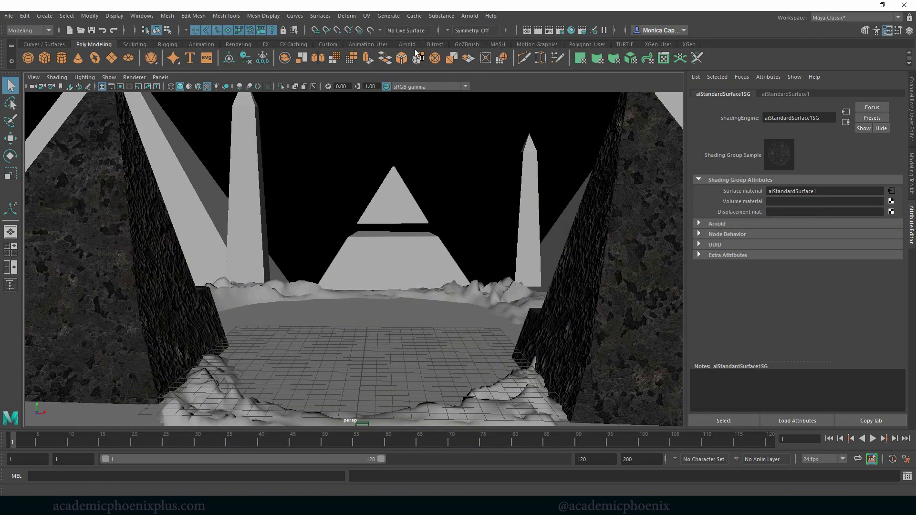
# - In Hypershade, connect the marble file node's Out Color R to aiStandardSurface1 Specular, then minimize Hypershade
pyautogui.click(572, 31)
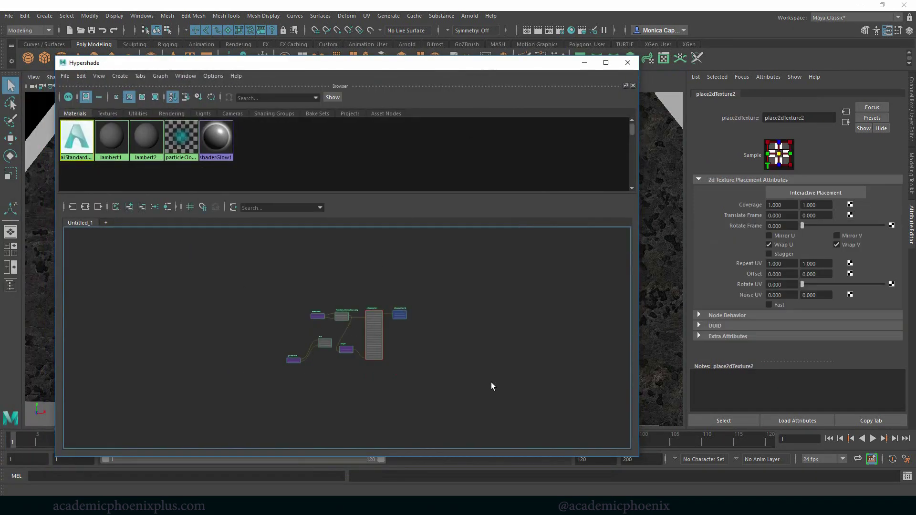
pyautogui.press('f')
pyautogui.click(375, 331)
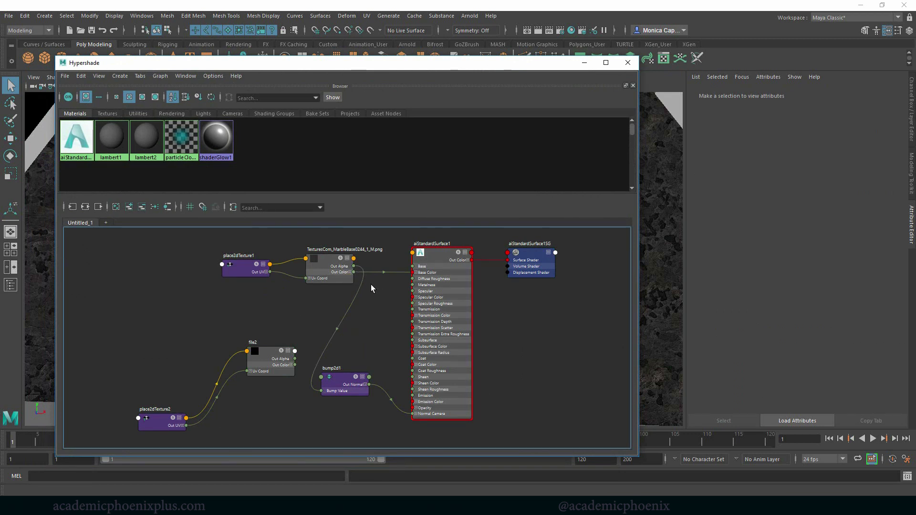
pyautogui.click(348, 272)
pyautogui.moveTo(353, 279); pyautogui.dragTo(413, 292)
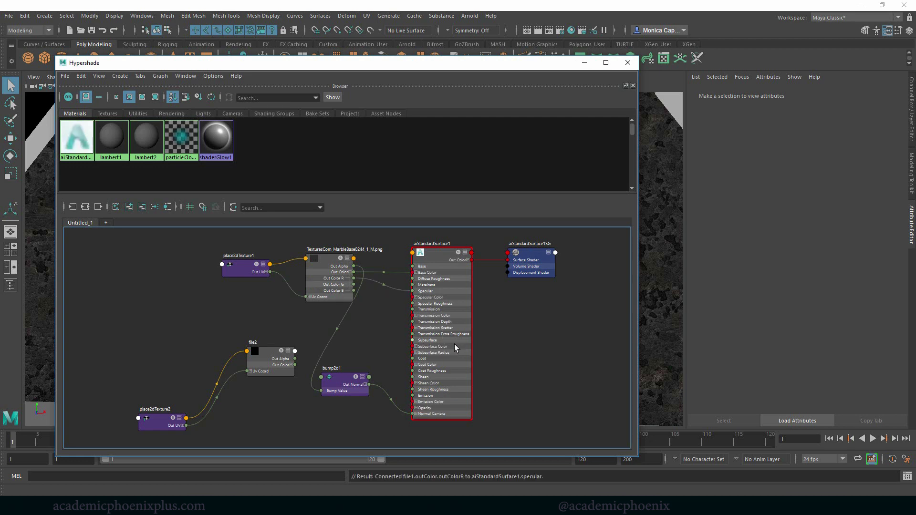
pyautogui.click(584, 63)
# - Render the current camera view with Arnold > Render
pyautogui.click(470, 16)
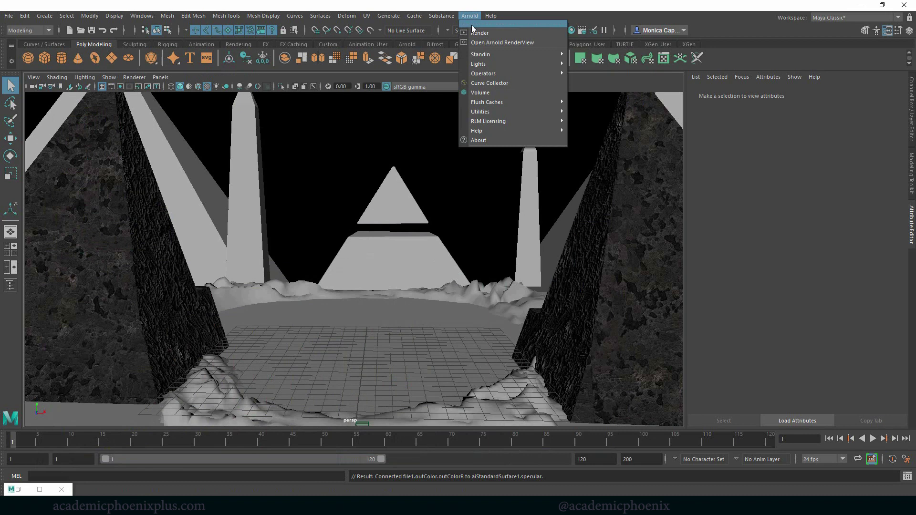
pyautogui.click(480, 33)
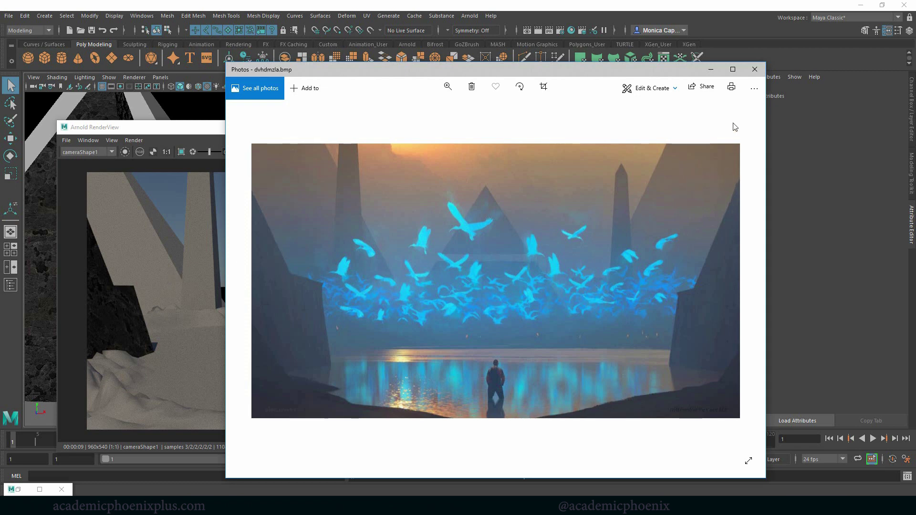
pyautogui.click(712, 70)
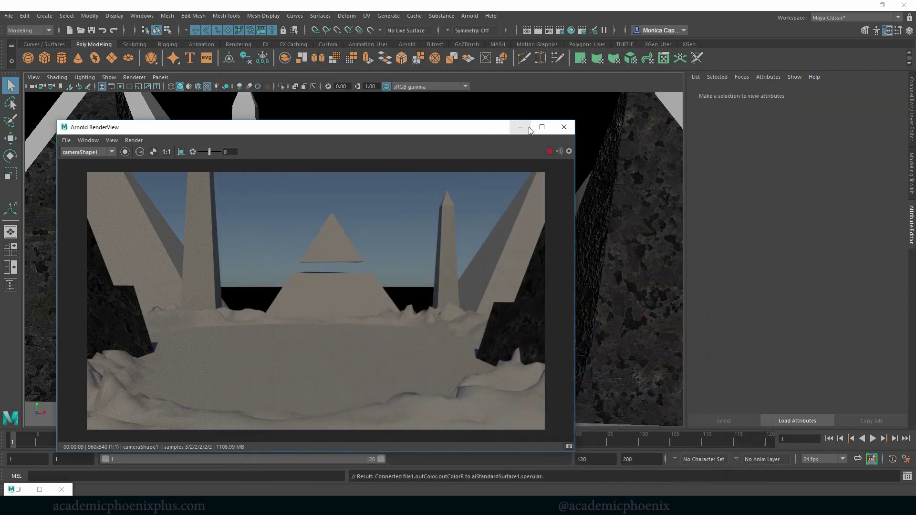
# - Assign the existing aiStandardSurface1 marble material to both obelisks and the pyramid
pyautogui.click(520, 127)
pyautogui.click(528, 193)
pyautogui.keyDown('shift'); pyautogui.click(401, 257); pyautogui.keyUp('shift')
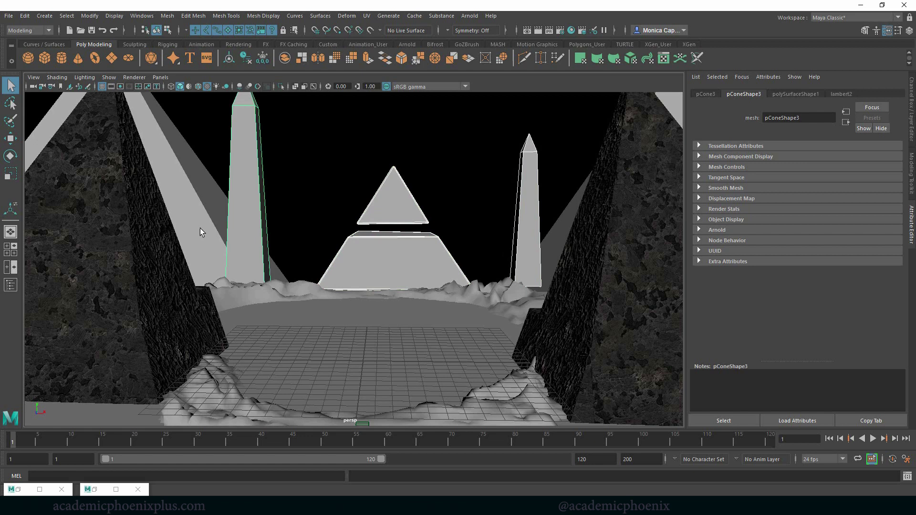
pyautogui.rightClick(554, 232)
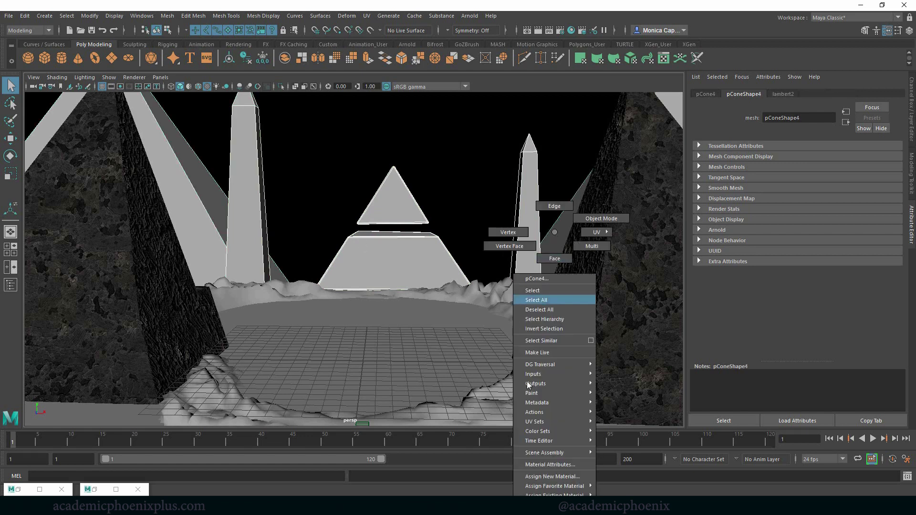
pyautogui.moveTo(553, 495)
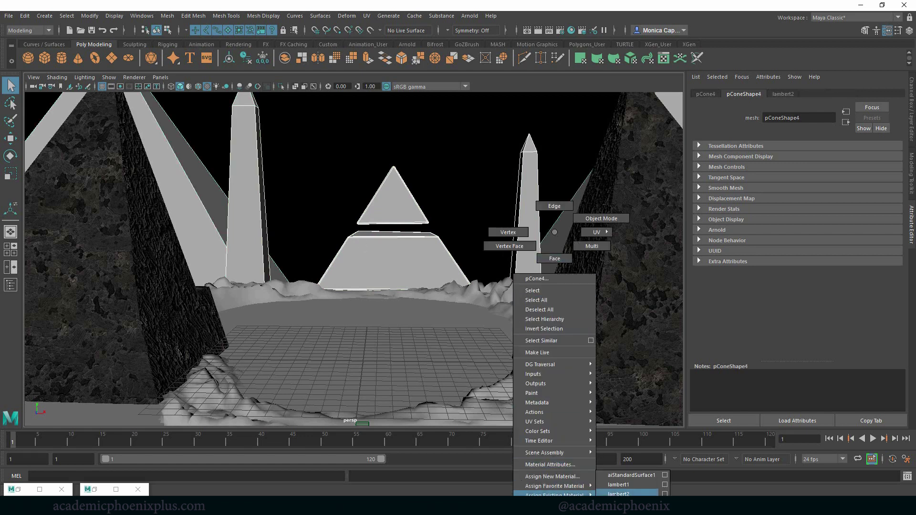
pyautogui.click(632, 475)
# - Restore and close the minimized Hypershade window
pyautogui.click(470, 15)
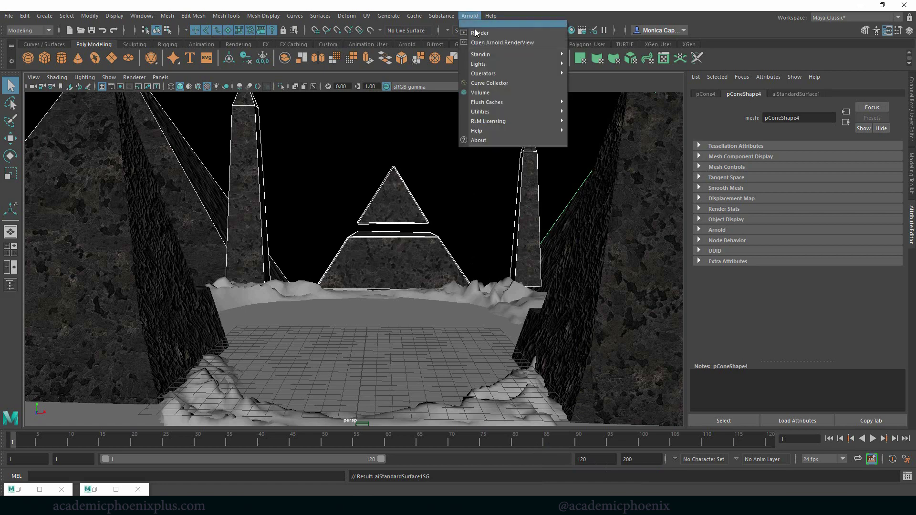
pyautogui.click(472, 181)
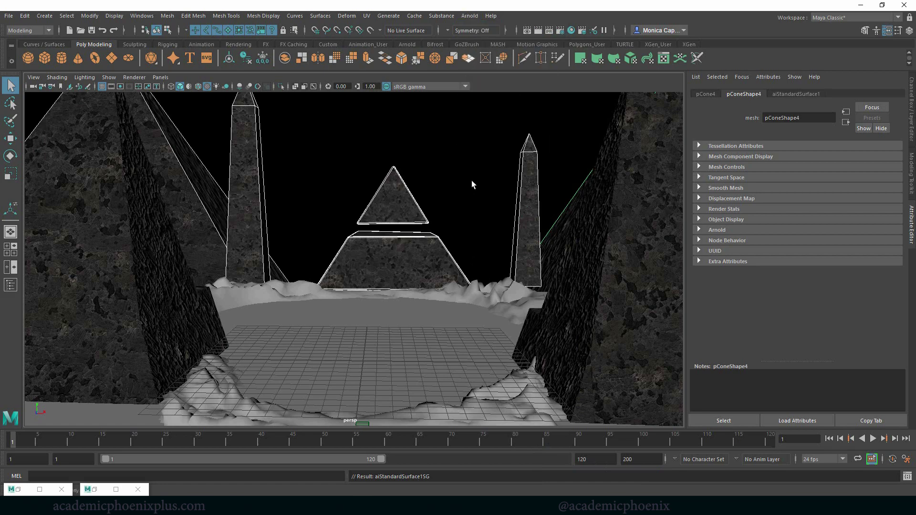
pyautogui.click(17, 490)
pyautogui.click(628, 63)
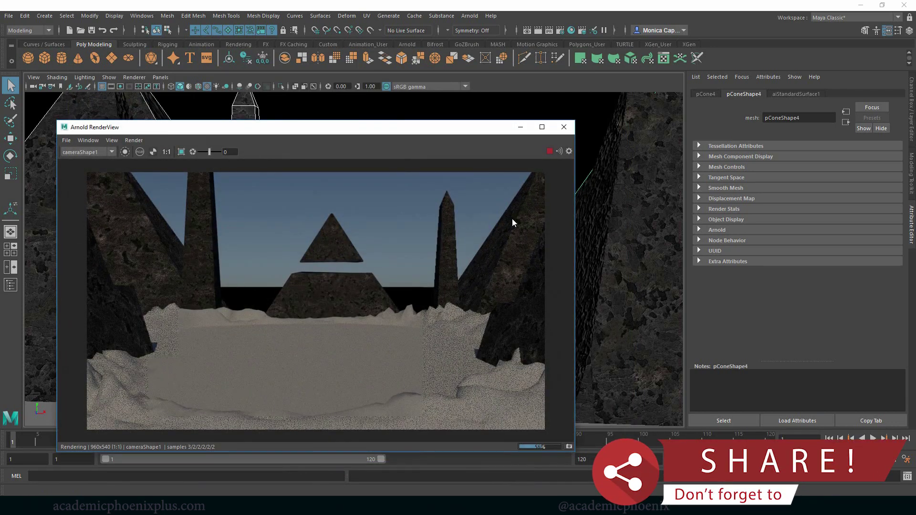
# - Assign a new aiStandardSurface material to the ground, lower rock mesh and back plane
pyautogui.click(565, 127)
pyautogui.click(487, 298)
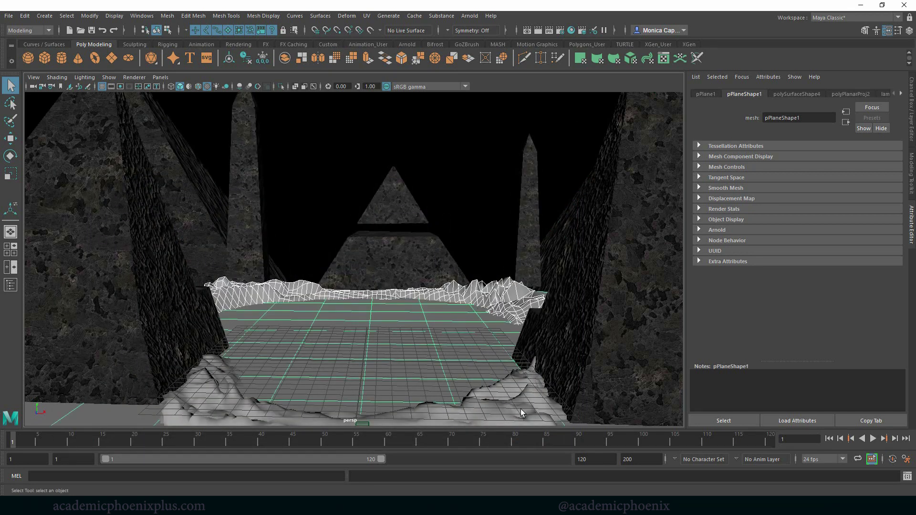
pyautogui.click(521, 413)
pyautogui.click(499, 298)
pyautogui.moveTo(497, 297); pyautogui.dragTo(491, 486, button='right')
pyautogui.click(344, 244)
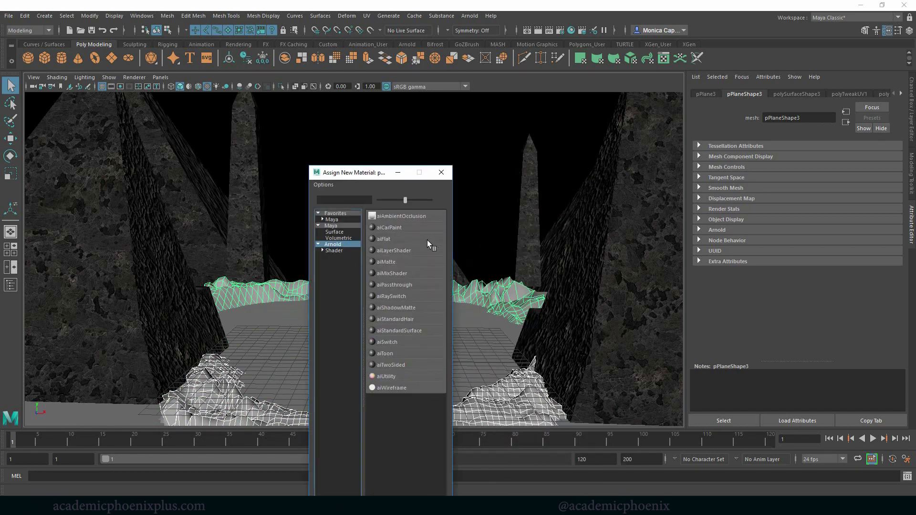
pyautogui.click(413, 329)
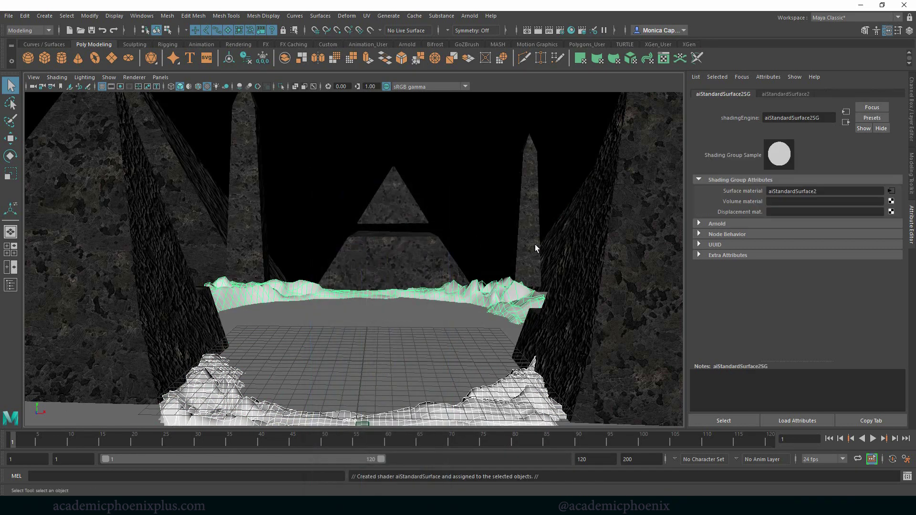
pyautogui.click(802, 98)
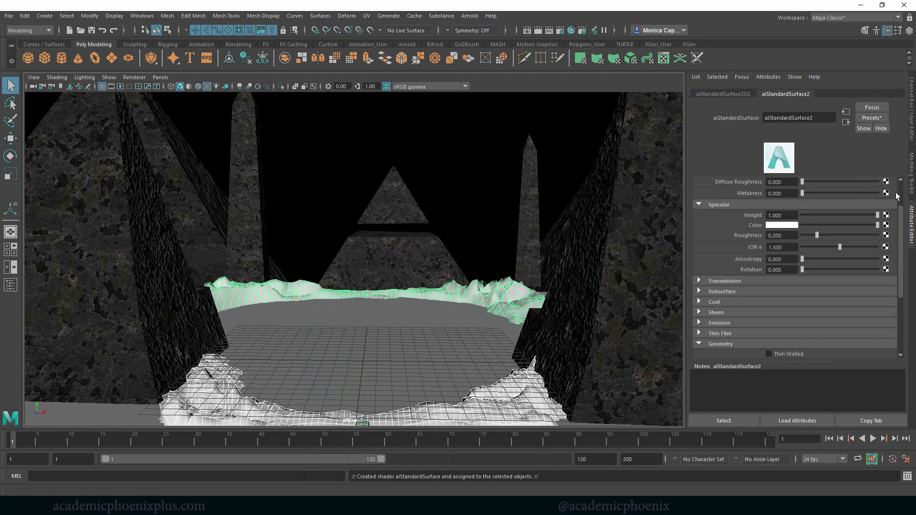
# - Raise the new shader's base weight to 1 and add a file texture to its colour
pyautogui.scroll(2, 898, 203)
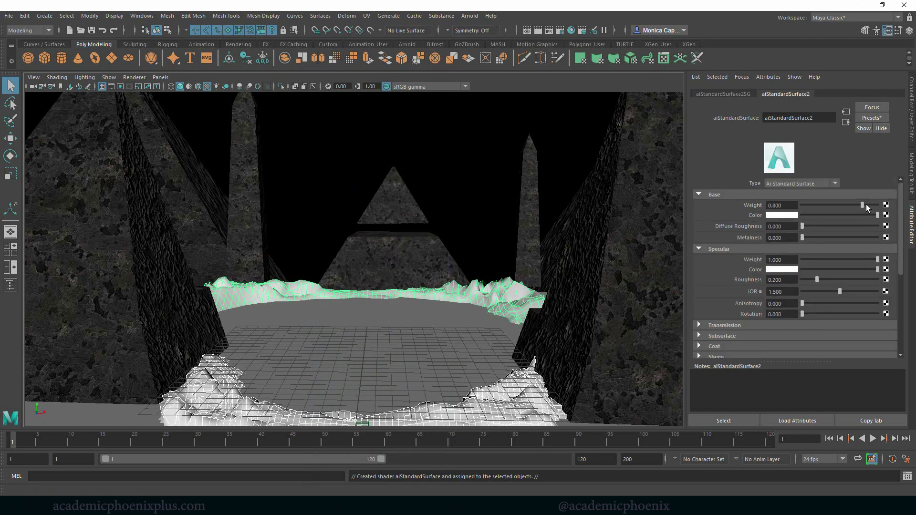
pyautogui.moveTo(862, 205); pyautogui.dragTo(877, 205)
pyautogui.click(886, 215)
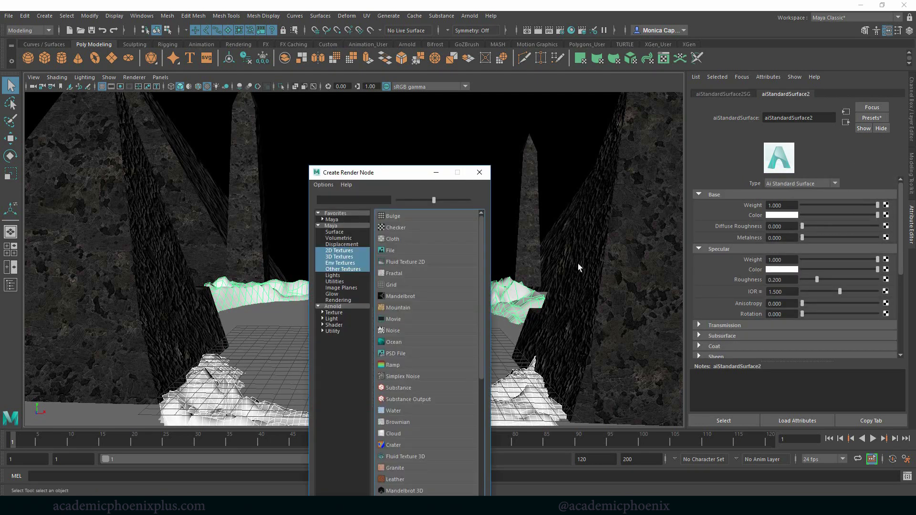
pyautogui.click(393, 251)
# - Load TexturesCom_Cliffs0174_1_seamless_S.jpg into the new file texture node
pyautogui.scroll(2, 900, 240)
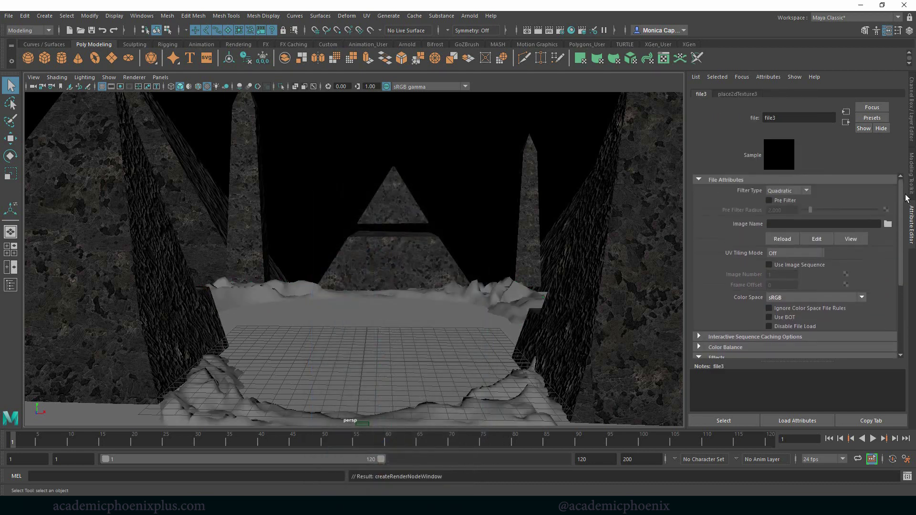
pyautogui.click(888, 224)
pyautogui.click(231, 162)
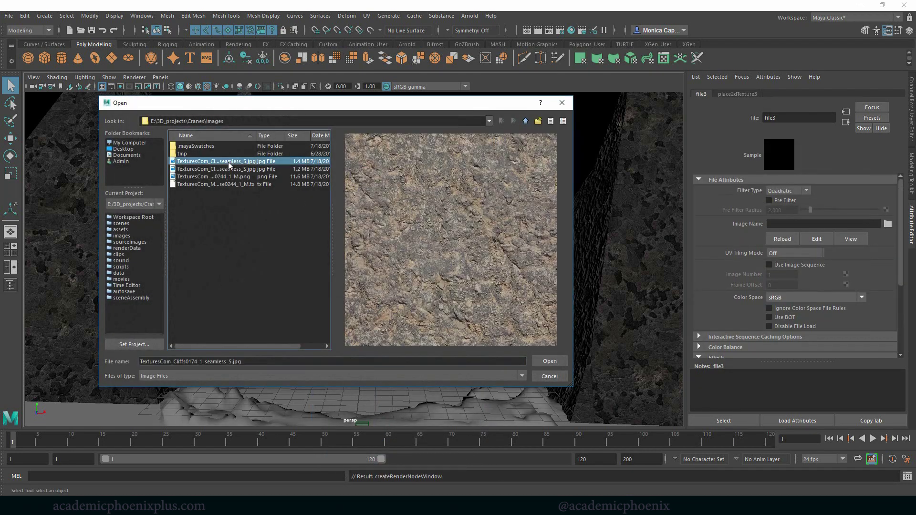
pyautogui.click(230, 169)
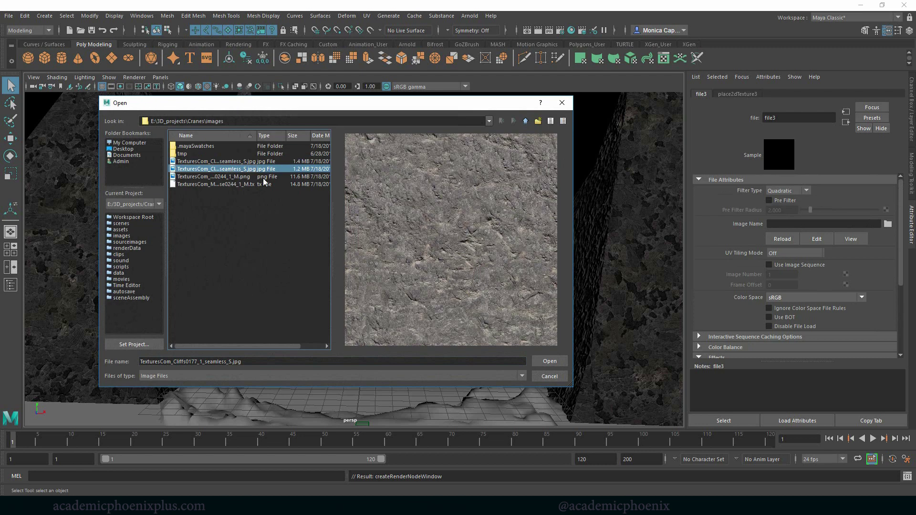
pyautogui.click(221, 161)
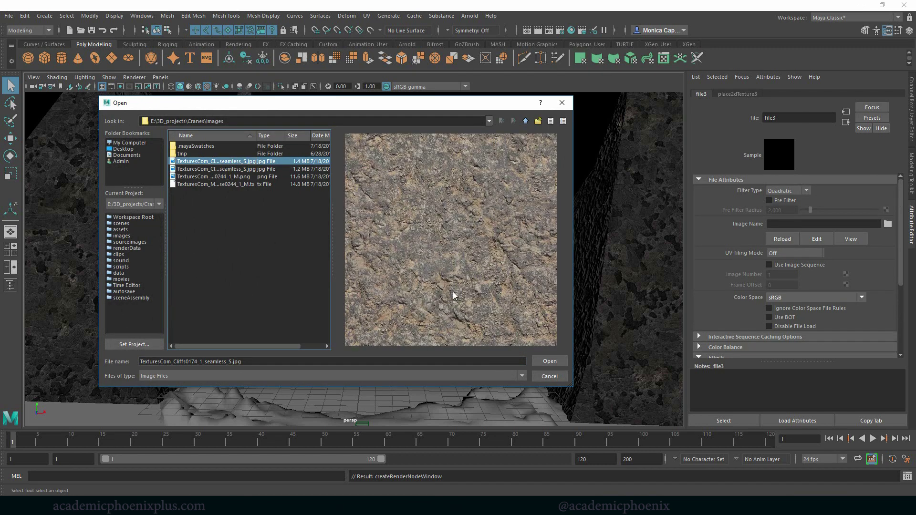
pyautogui.click(547, 363)
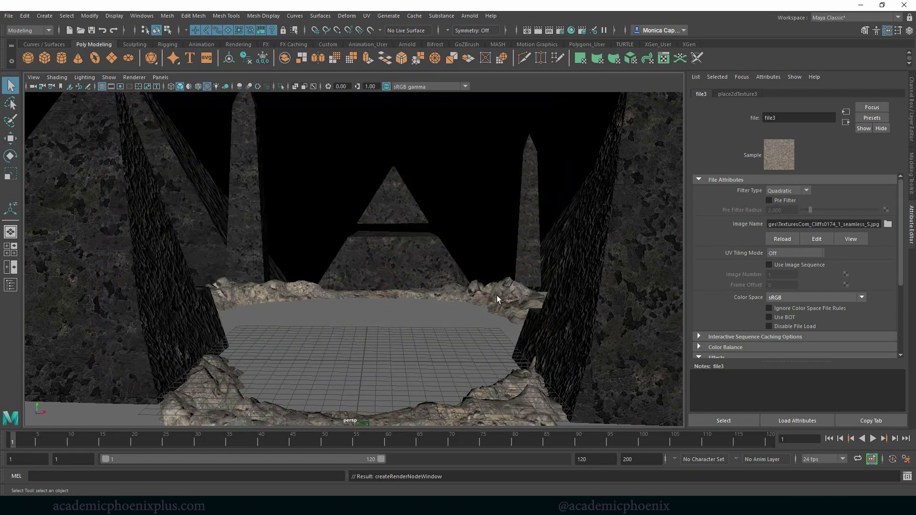
# - Start an Arnold render of the scene and move the photo viewer aside
pyautogui.click(468, 16)
pyautogui.click(469, 27)
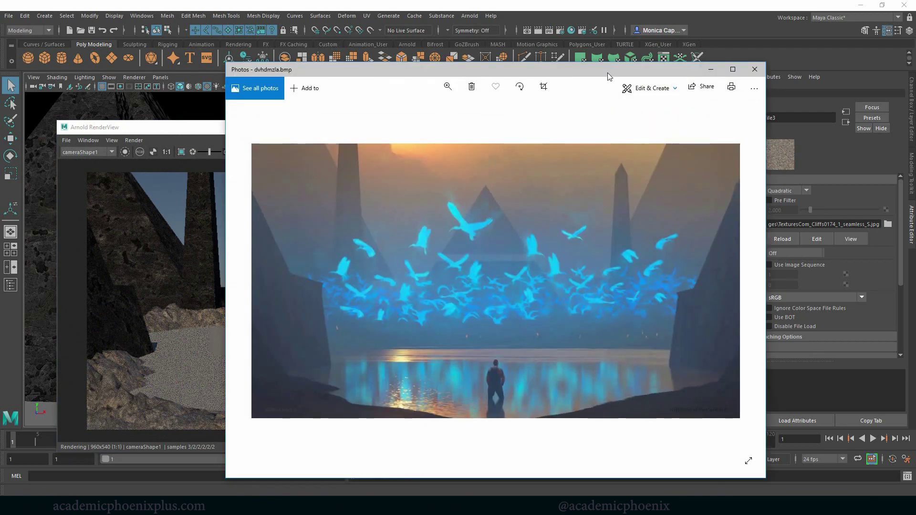
pyautogui.moveTo(608, 77); pyautogui.dragTo(915, 88)
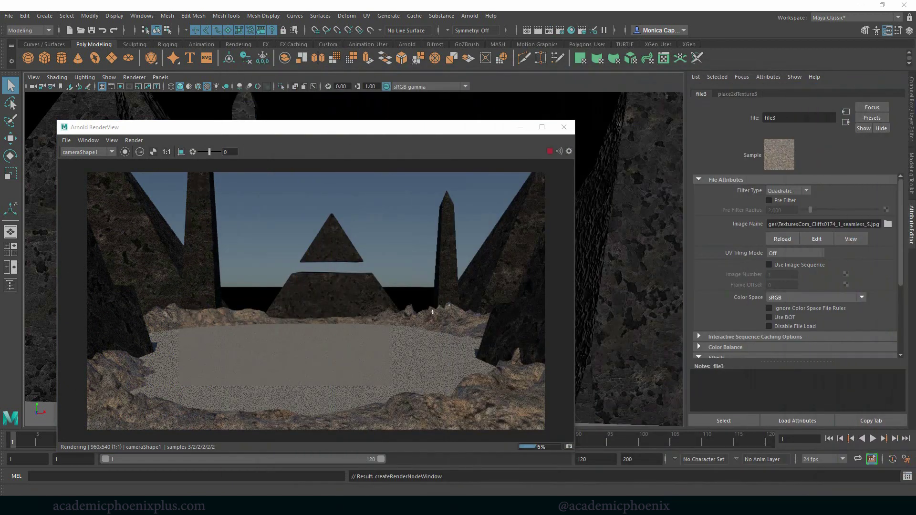
# - Set place2dTexture3 Repeat UV to 3 and 3
pyautogui.click(737, 93)
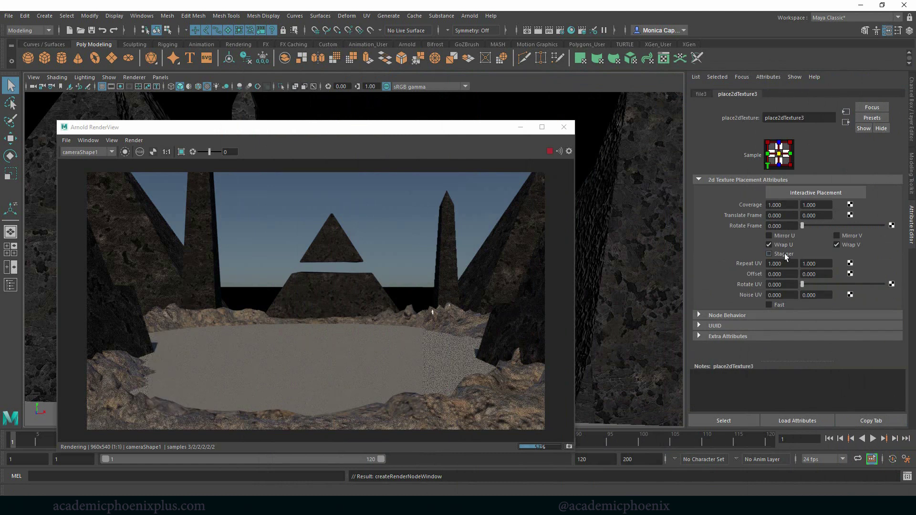
pyautogui.click(773, 264)
pyautogui.write('3')
pyautogui.press('Tab')
pyautogui.write('3')
pyautogui.press('Tab')
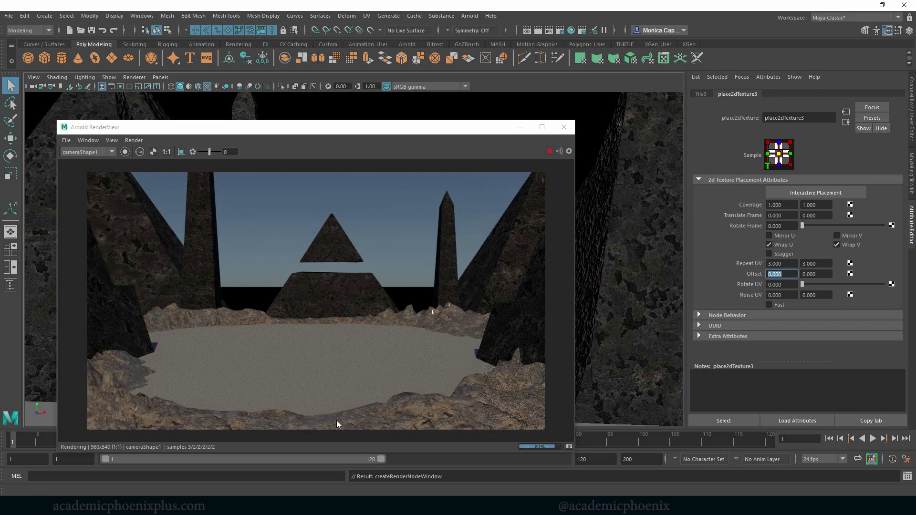
# - Raise aiStandardSurface2 specular roughness to 0.628
pyautogui.click(846, 123)
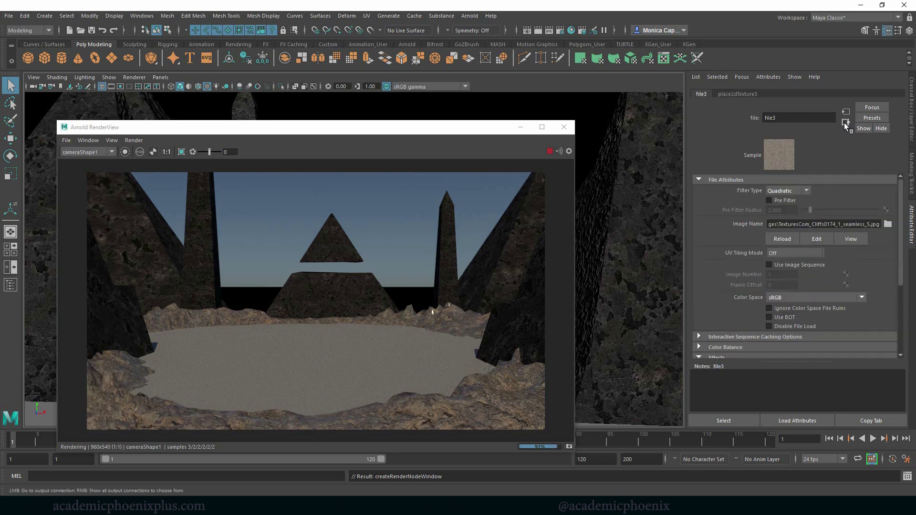
pyautogui.click(846, 124)
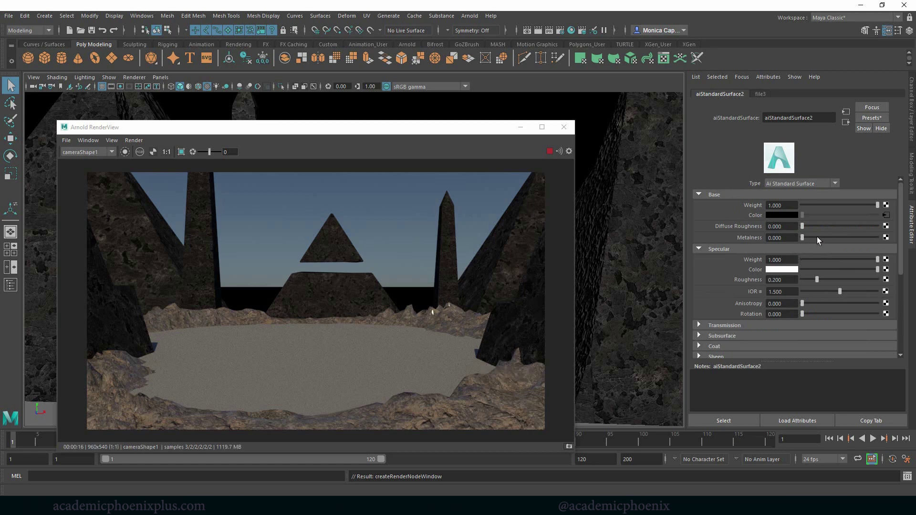
pyautogui.moveTo(826, 278); pyautogui.dragTo(837, 279)
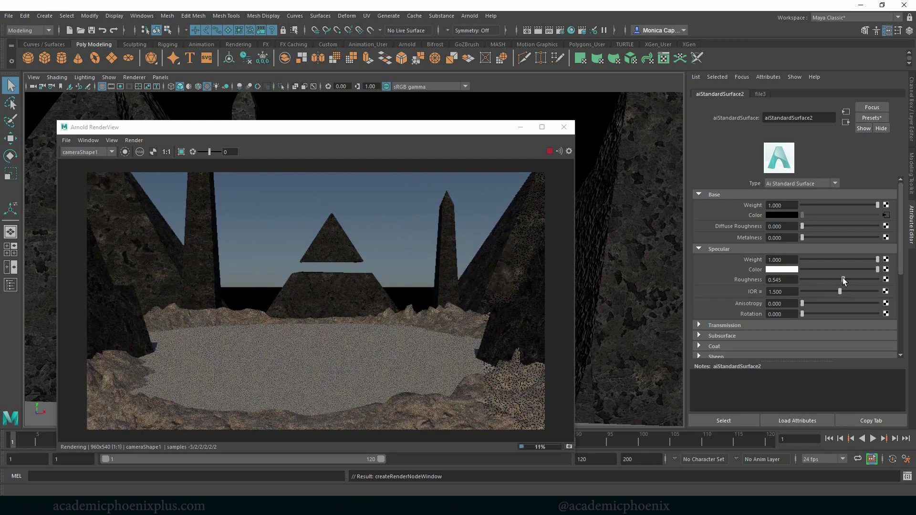
pyautogui.click(843, 278)
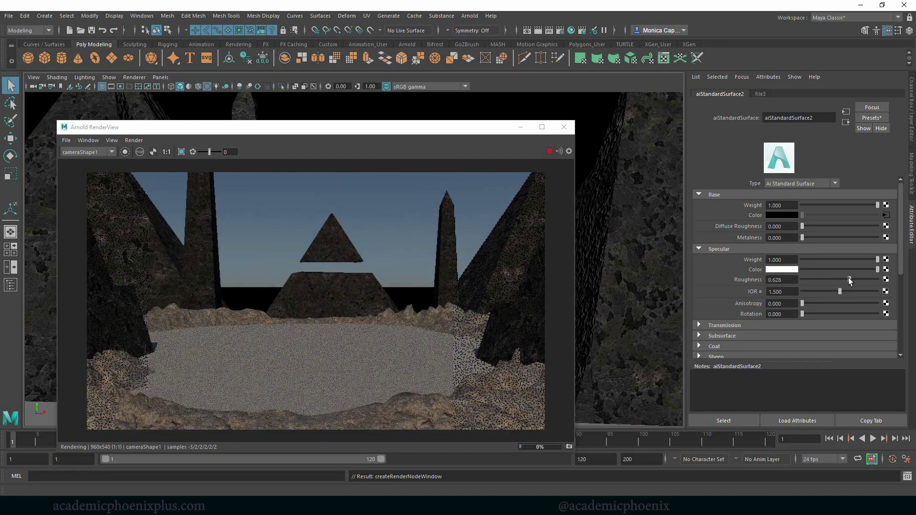
pyautogui.click(850, 279)
# - Restart the interactive render and raise diffuse roughness to 0.571
pyautogui.click(550, 151)
pyautogui.click(549, 152)
pyautogui.moveTo(864, 224); pyautogui.dragTo(849, 202)
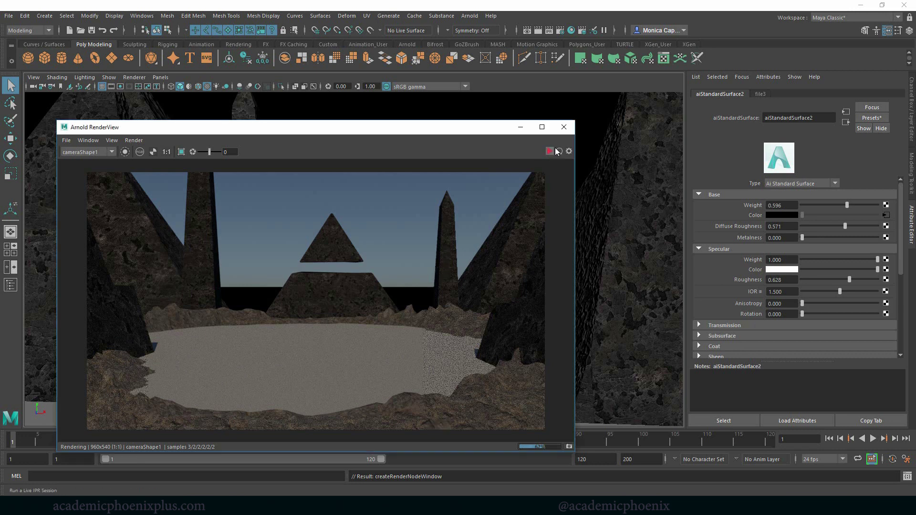
# - Open Hypershade and graph the rock mesh's aiStandardSurface2 material network
pyautogui.click(564, 127)
pyautogui.click(571, 32)
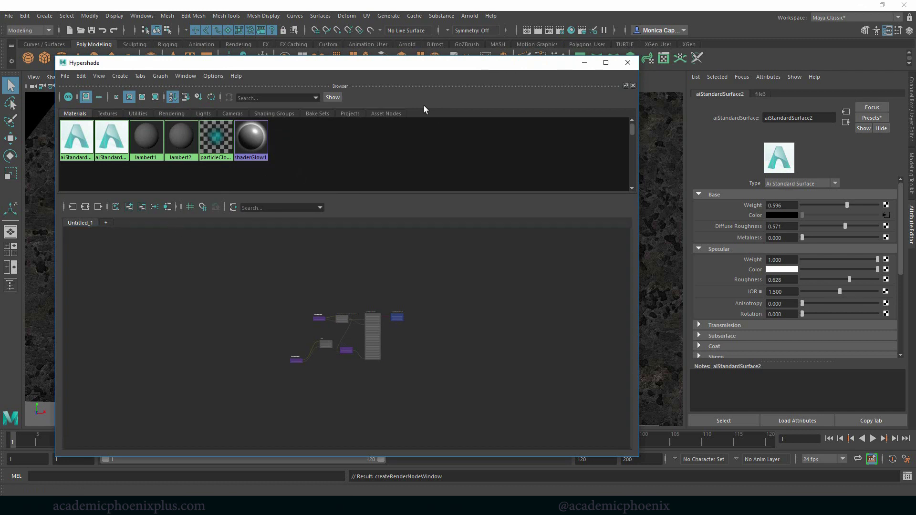
pyautogui.moveTo(478, 69)
pyautogui.mouseDown()
pyautogui.moveTo(322, 83)
pyautogui.moveTo(329, 98)
pyautogui.moveTo(497, 67)
pyautogui.mouseUp()
pyautogui.click(515, 287)
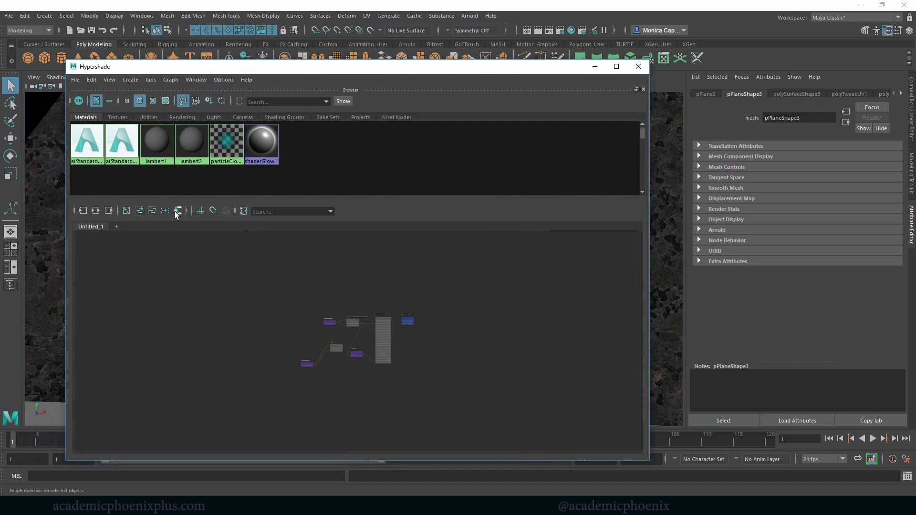
pyautogui.click(83, 211)
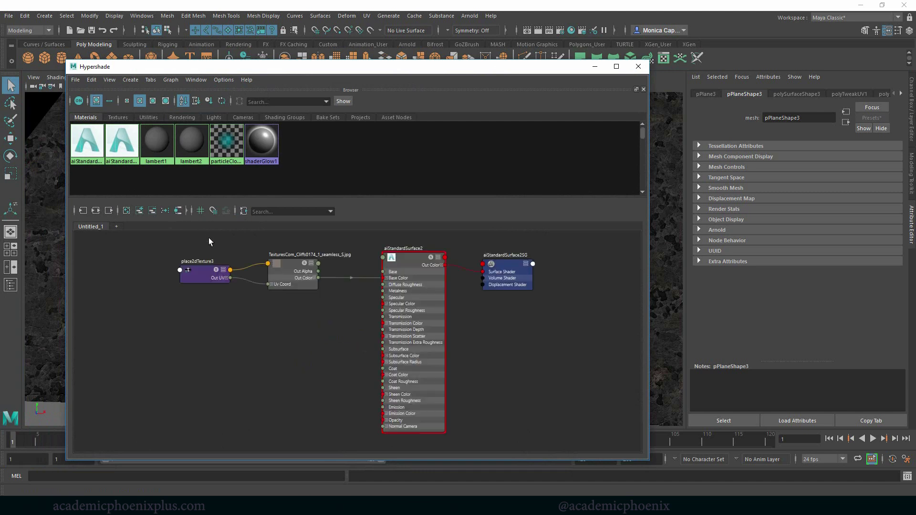
pyautogui.click(416, 364)
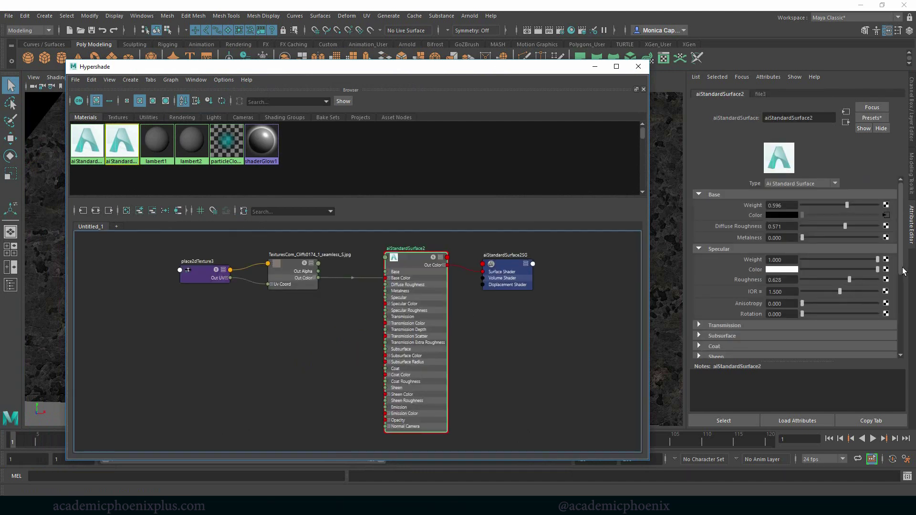
# - Add a file bump map, delete file4/place2dTexture4, feed the cliff texture's alpha in, and render
pyautogui.moveTo(903, 271); pyautogui.dragTo(783, 311)
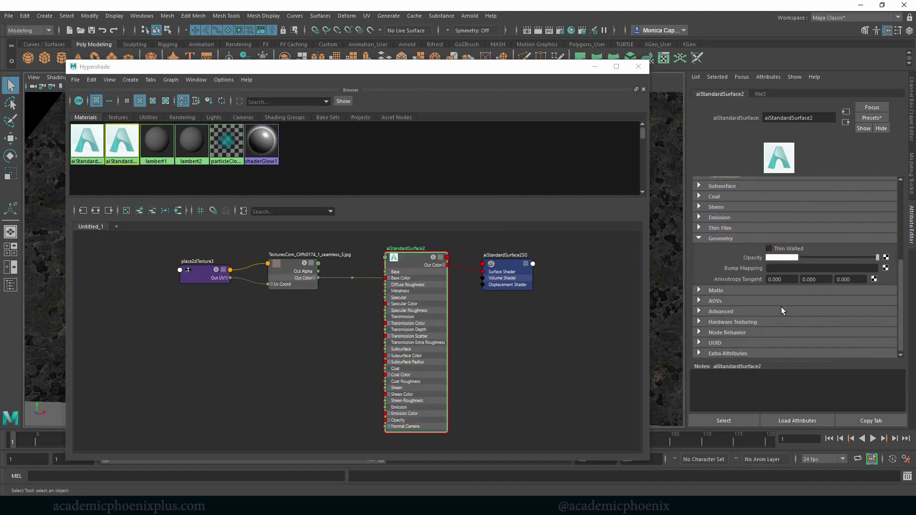
pyautogui.click(885, 269)
pyautogui.click(403, 248)
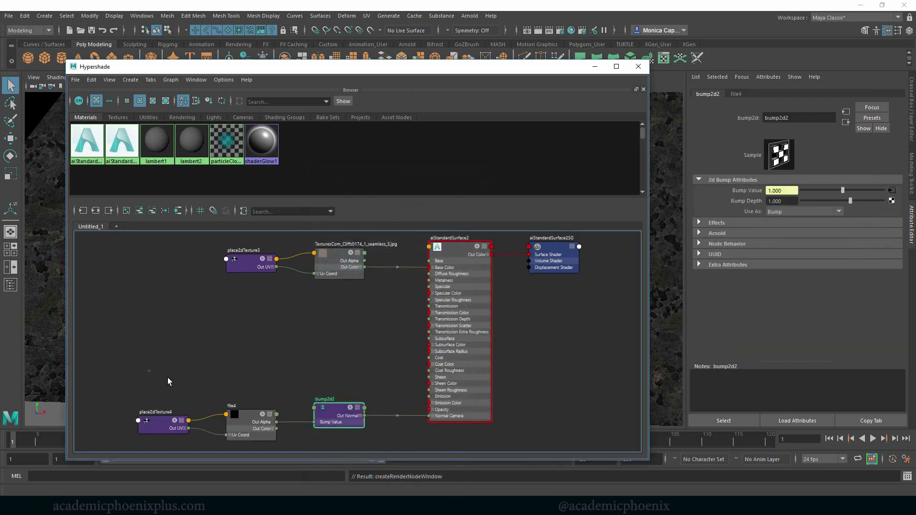
pyautogui.moveTo(168, 377); pyautogui.dragTo(279, 441)
pyautogui.press('Delete')
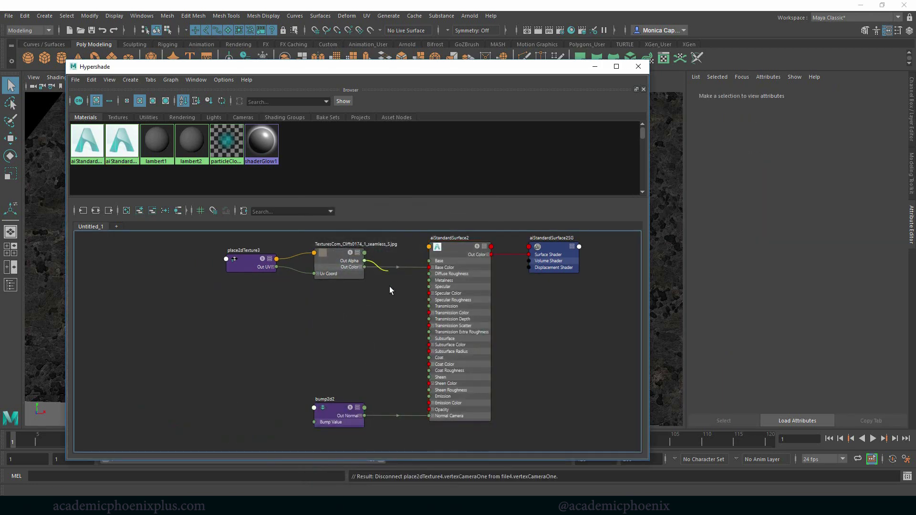
pyautogui.moveTo(365, 261); pyautogui.dragTo(314, 422)
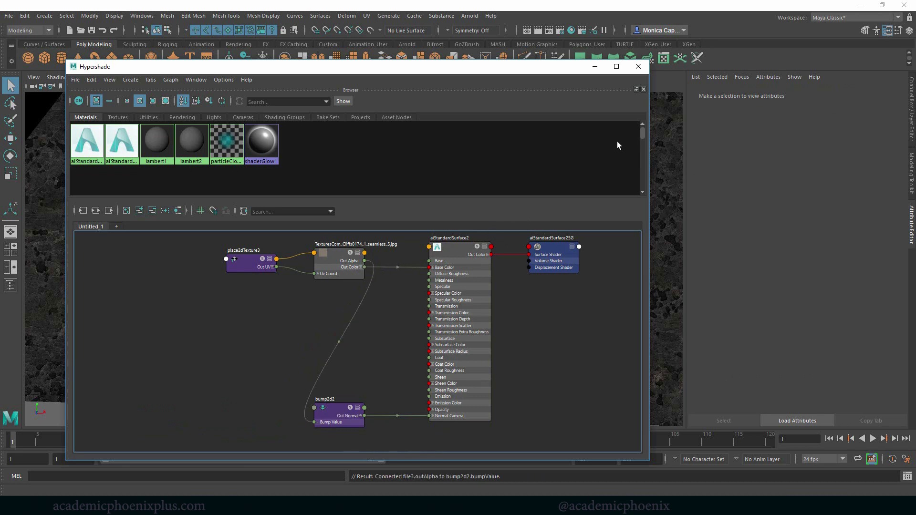
pyautogui.click(469, 16)
pyautogui.click(478, 31)
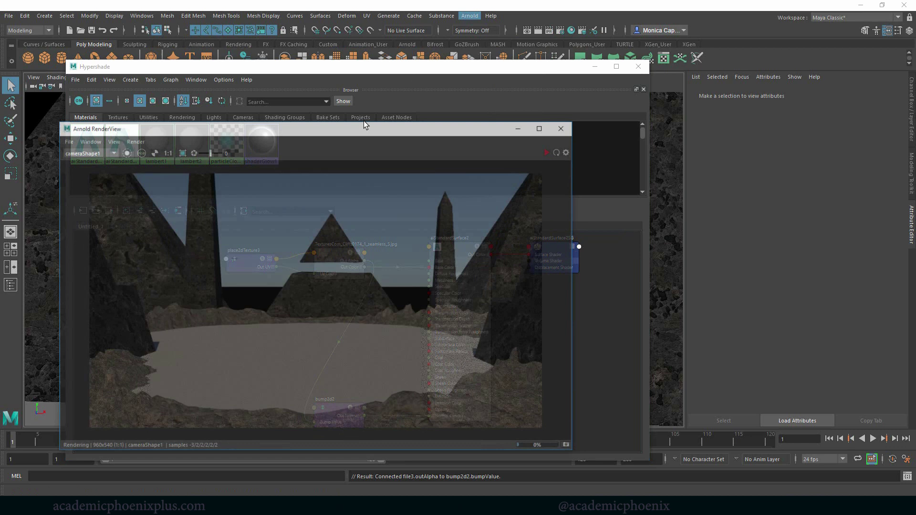
# - Rewire bump2d2 Bump Value to the cliff texture's Out Color R and re-render in Arnold
pyautogui.moveTo(363, 331); pyautogui.dragTo(322, 328)
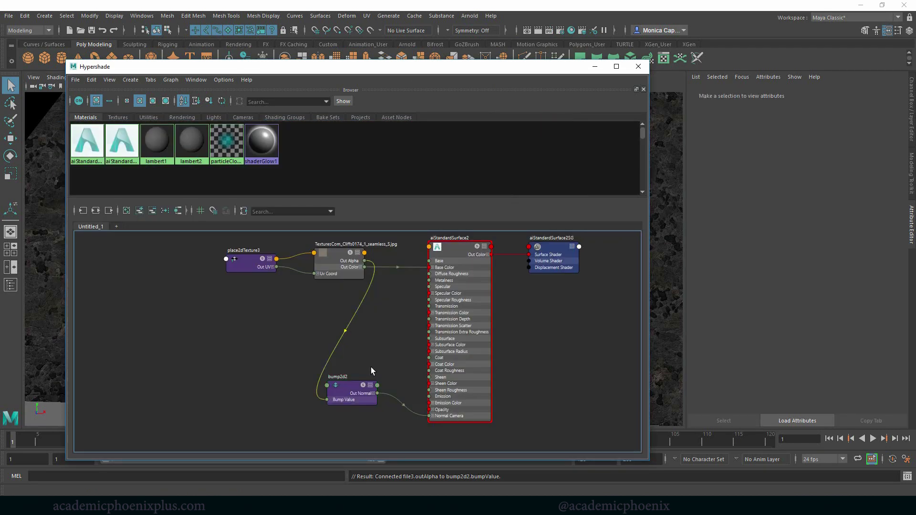
pyautogui.click(360, 271)
pyautogui.click(360, 268)
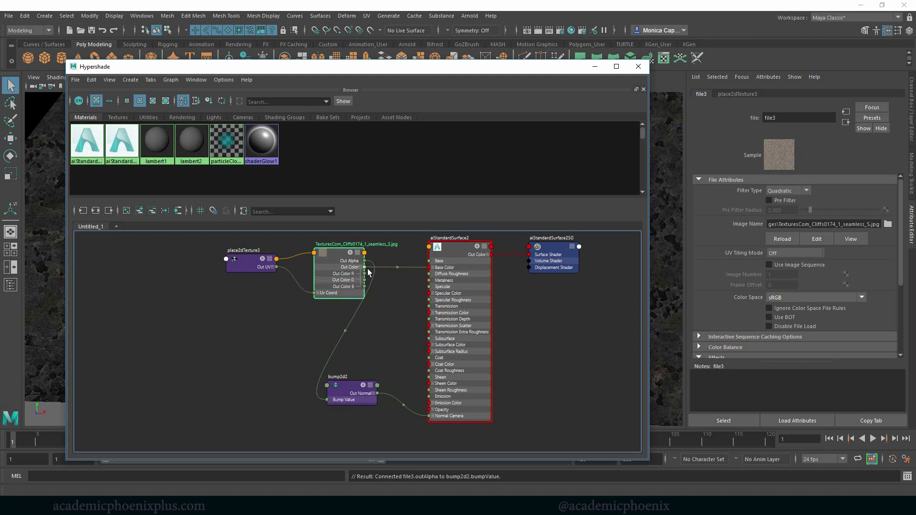
pyautogui.moveTo(364, 274); pyautogui.dragTo(327, 400)
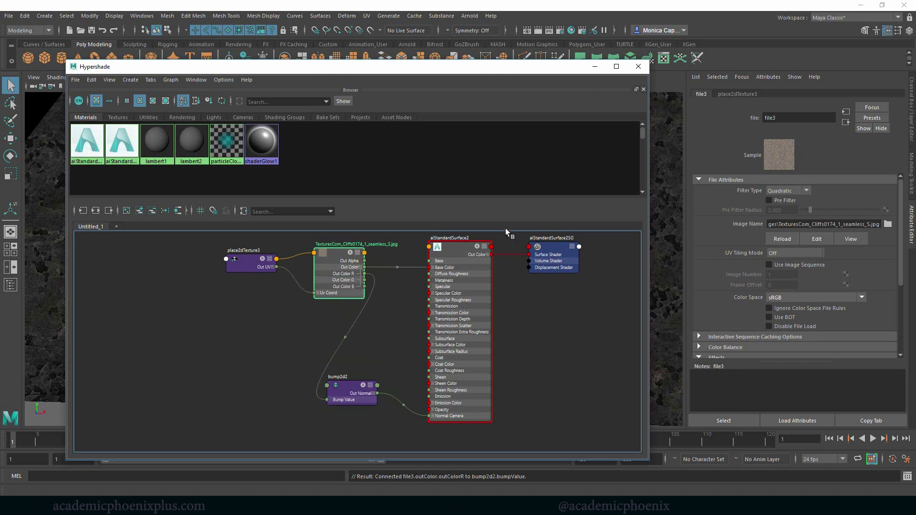
pyautogui.click(458, 16)
pyautogui.click(476, 23)
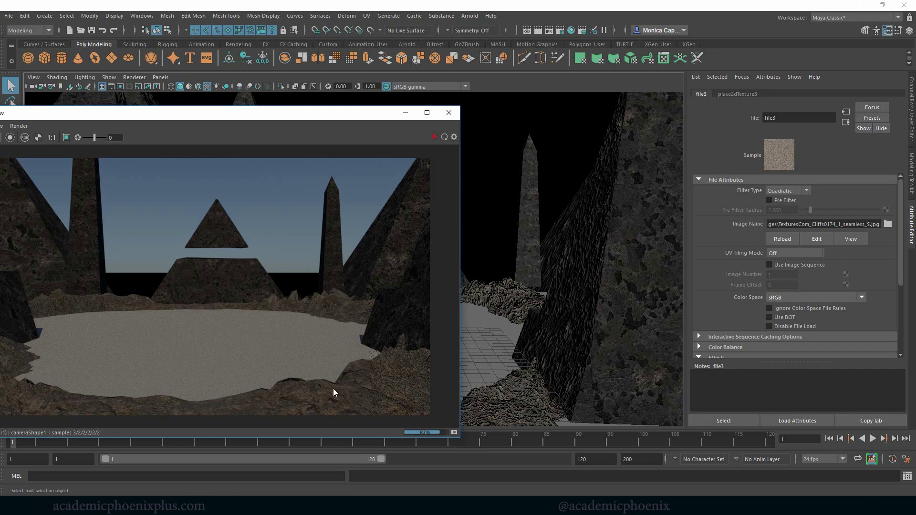
# - Centre and zoom the Arnold RenderView to check the bumpy rocks, then close it
pyautogui.moveTo(356, 104); pyautogui.dragTo(475, 75)
pyautogui.scroll(5, 213, 330)
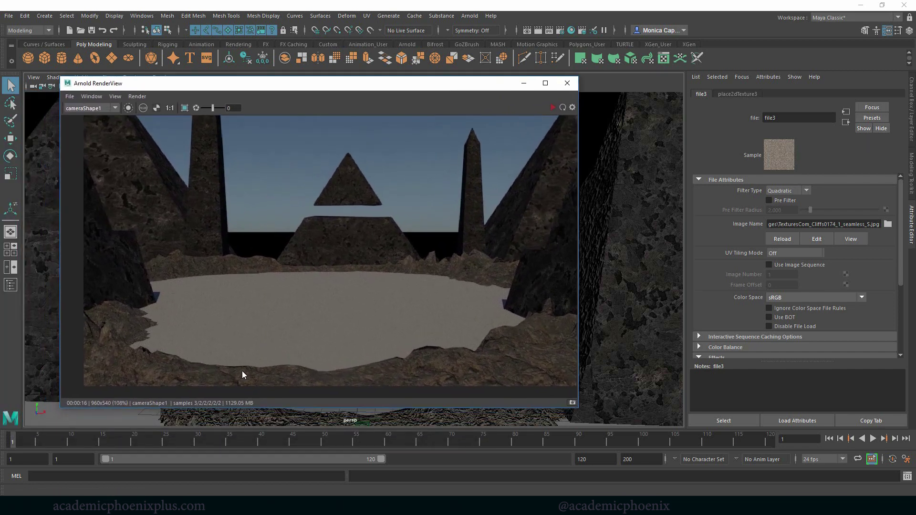
pyautogui.scroll(-2, 561, 378)
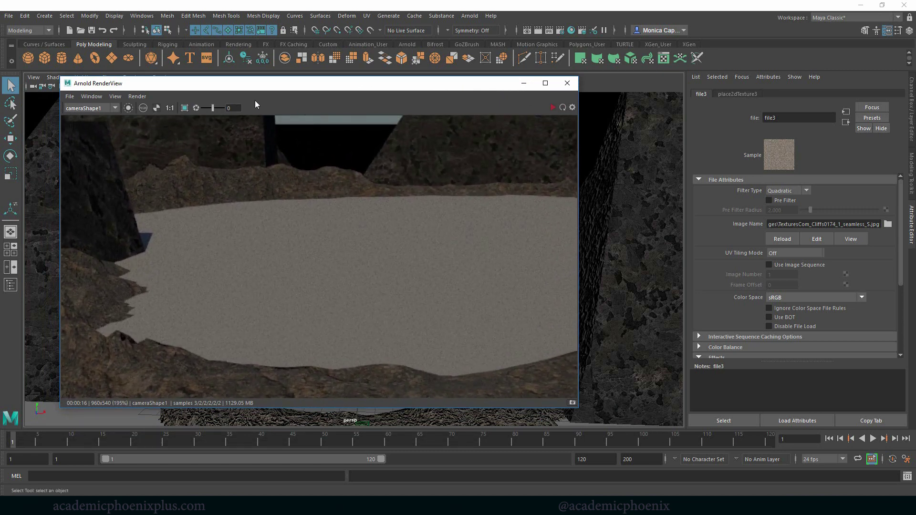
pyautogui.click(567, 84)
# - Assign a new aiStandardSurface material to the water plane
pyautogui.keyDown('alt'); pyautogui.moveTo(415, 256); pyautogui.dragTo(420, 297); pyautogui.keyUp('alt')
pyautogui.click(379, 315)
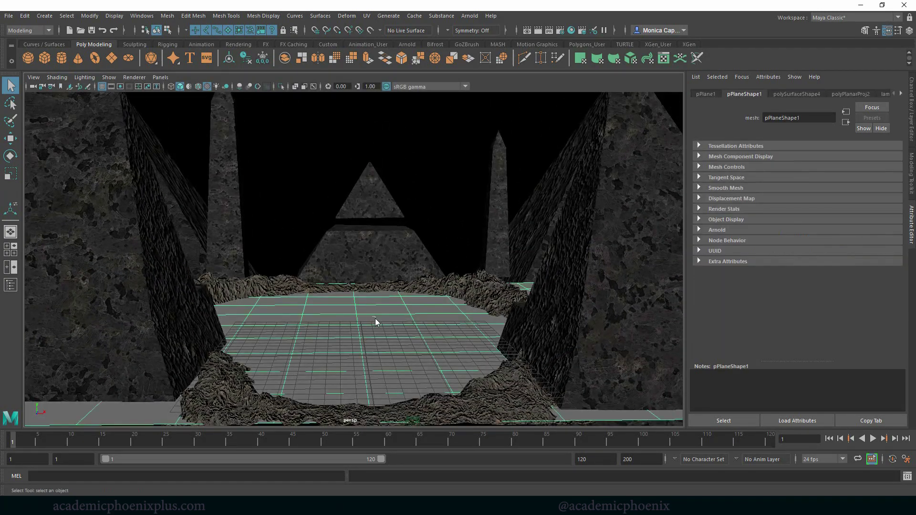
pyautogui.moveTo(375, 319); pyautogui.dragTo(371, 489, button='right')
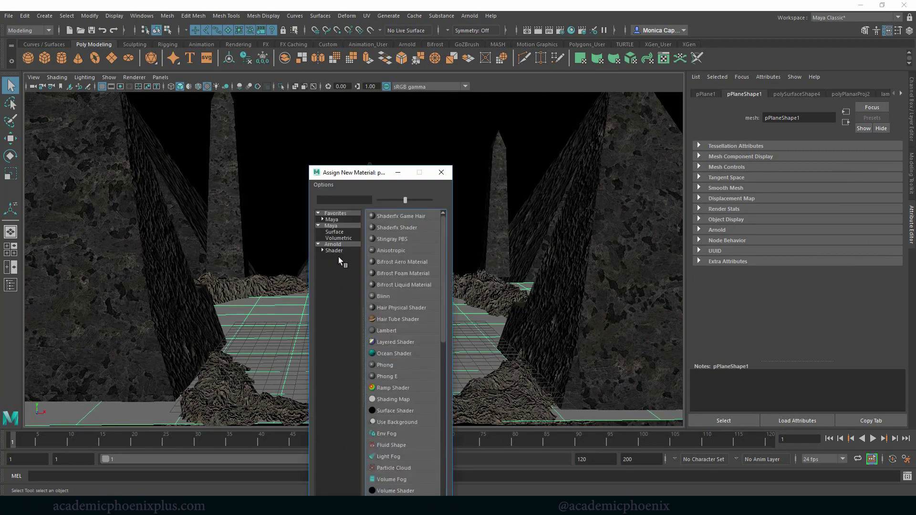
pyautogui.click(344, 245)
pyautogui.click(423, 334)
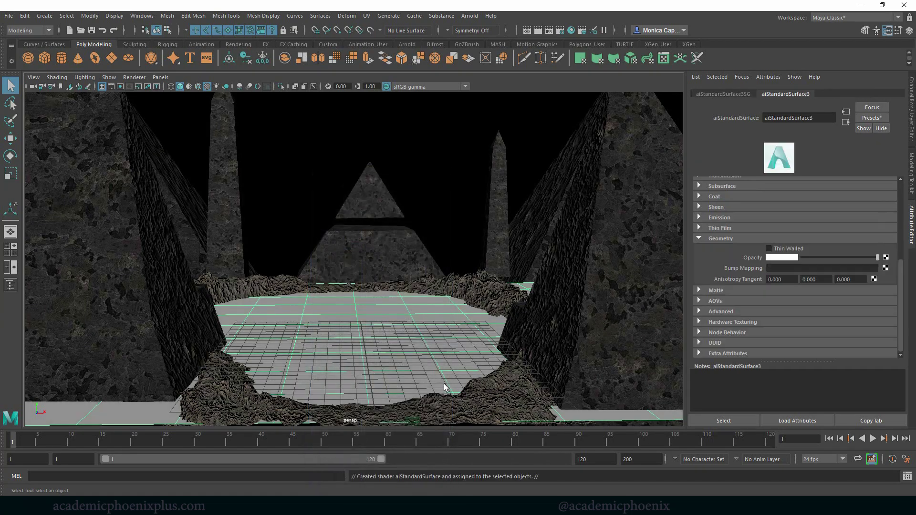
# - Set the water shader's Base Weight to 0 and Transmission Weight to 1
pyautogui.scroll(10, 901, 275)
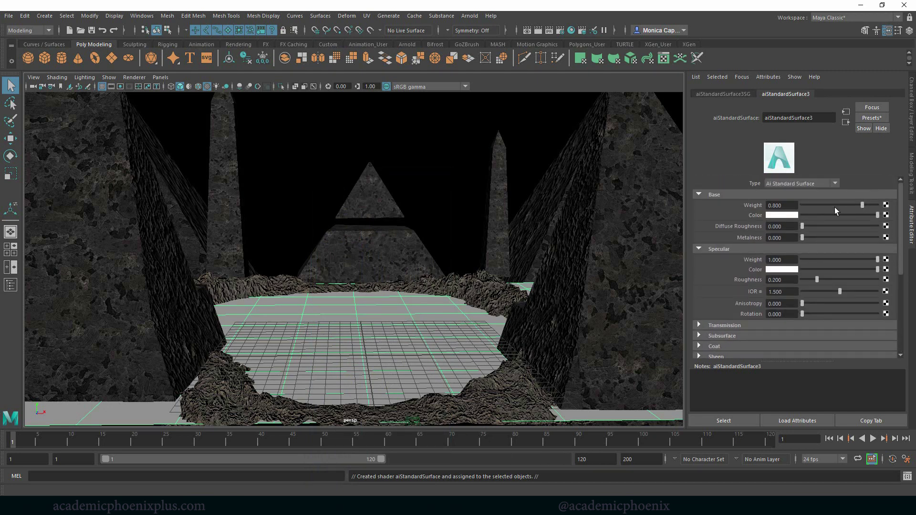
pyautogui.moveTo(828, 204); pyautogui.dragTo(802, 205)
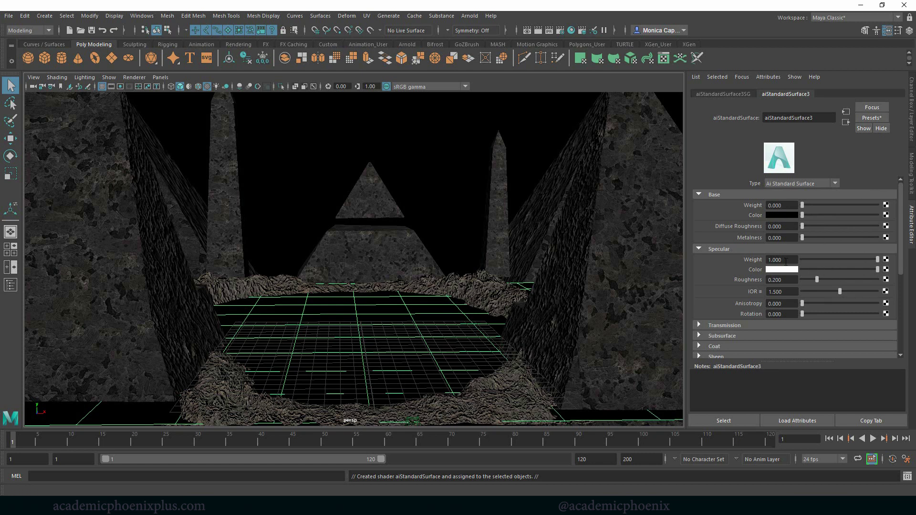
pyautogui.scroll(-3, 881, 280)
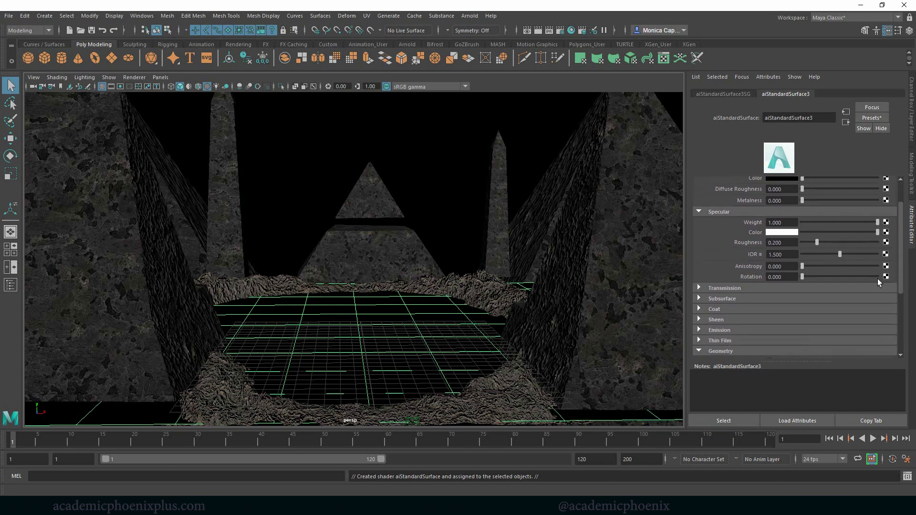
pyautogui.click(736, 289)
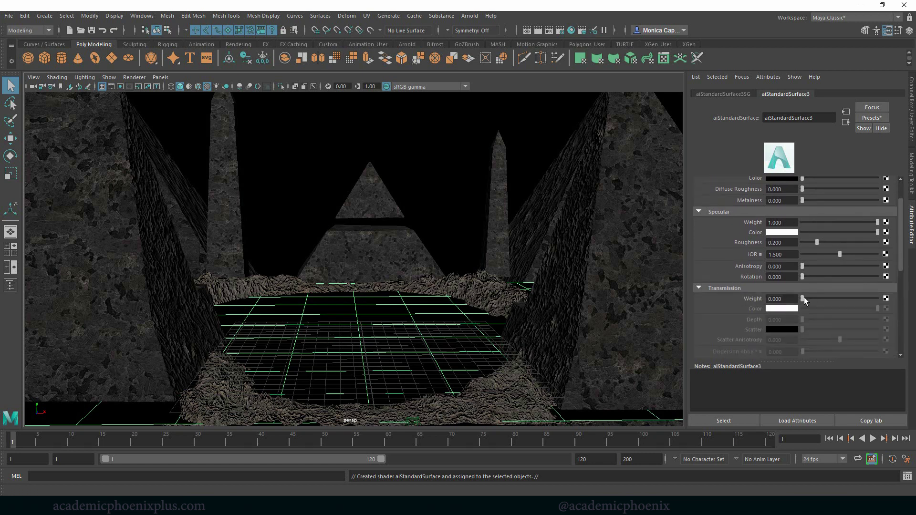
pyautogui.moveTo(804, 299); pyautogui.dragTo(879, 299)
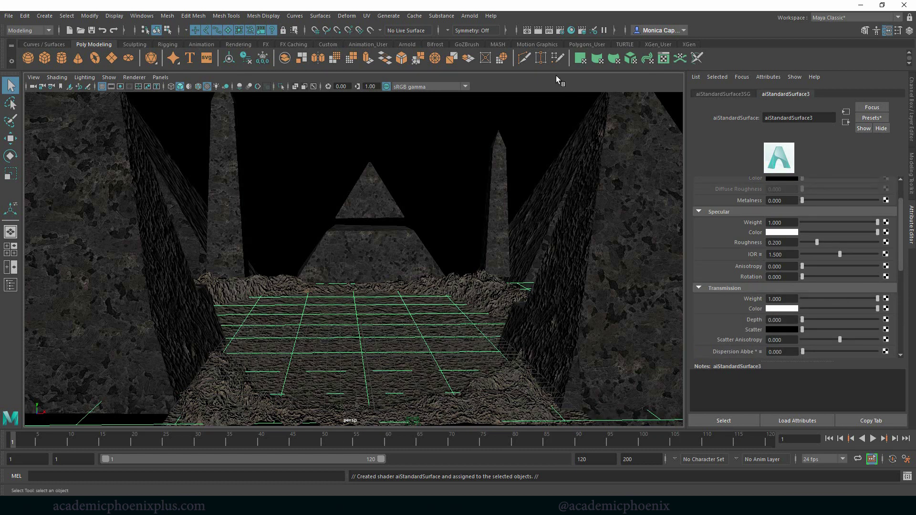
# - Render the scene with Arnold and fit the frame in the render view
pyautogui.click(469, 16)
pyautogui.click(475, 32)
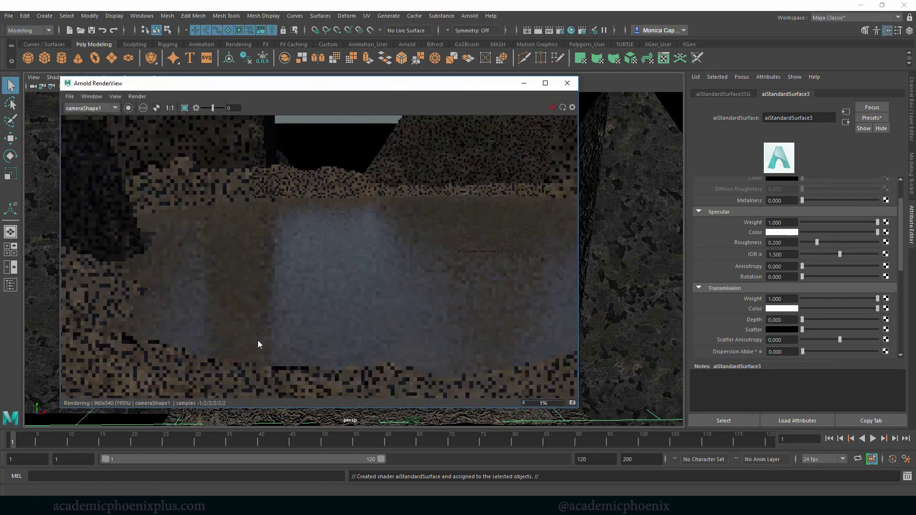
pyautogui.click(170, 107)
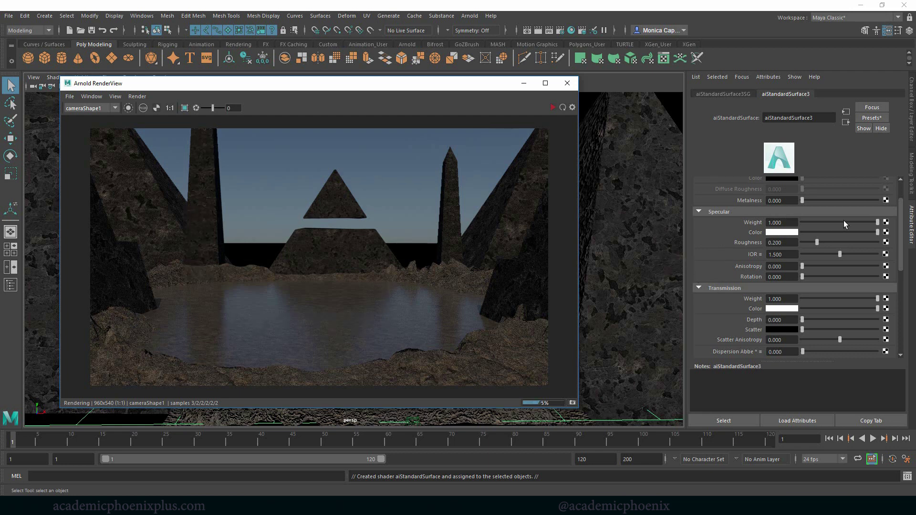
pyautogui.moveTo(901, 258); pyautogui.dragTo(901, 315)
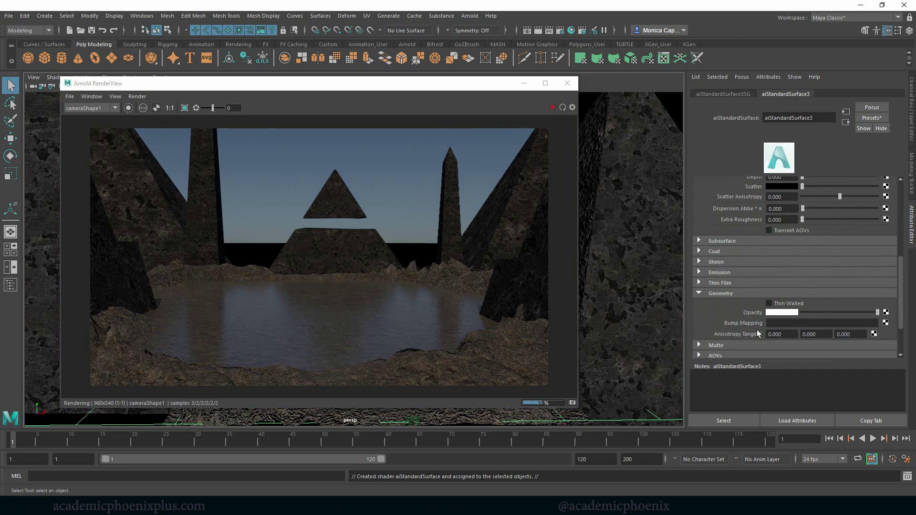
# - Feed a new aiNoise's outColorR into the bump's bumpValue, then start Arnold IPR
pyautogui.click(885, 324)
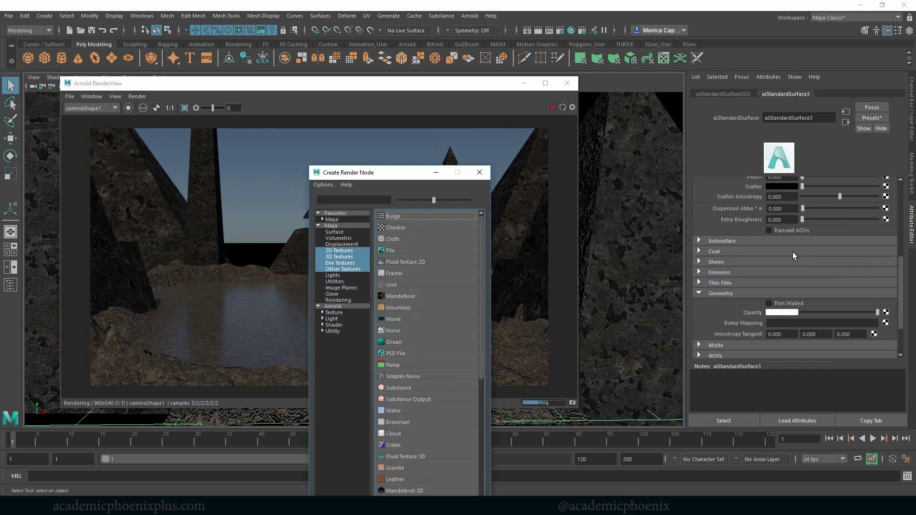
pyautogui.click(348, 306)
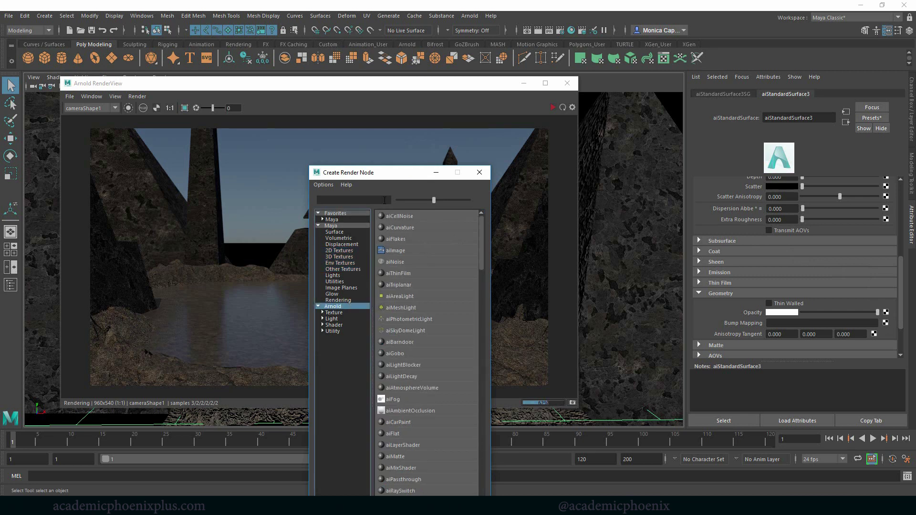
pyautogui.click(406, 262)
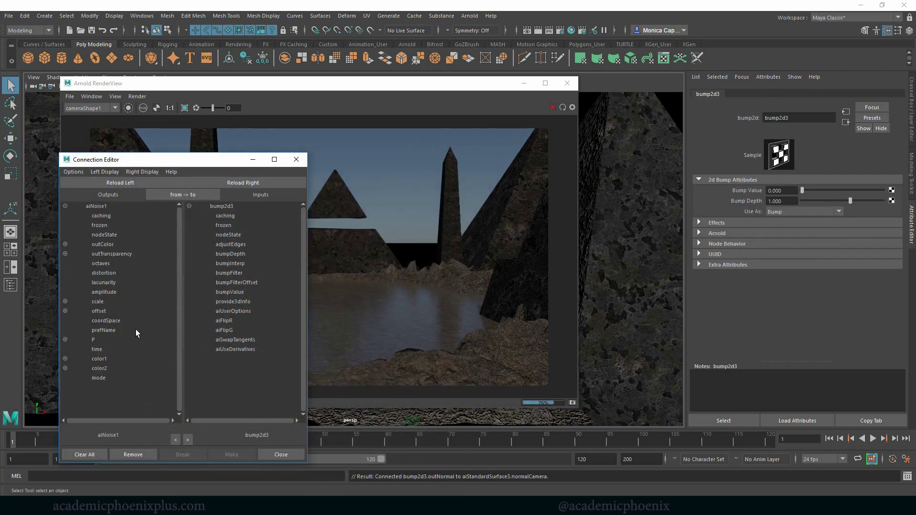
pyautogui.click(65, 244)
pyautogui.click(111, 254)
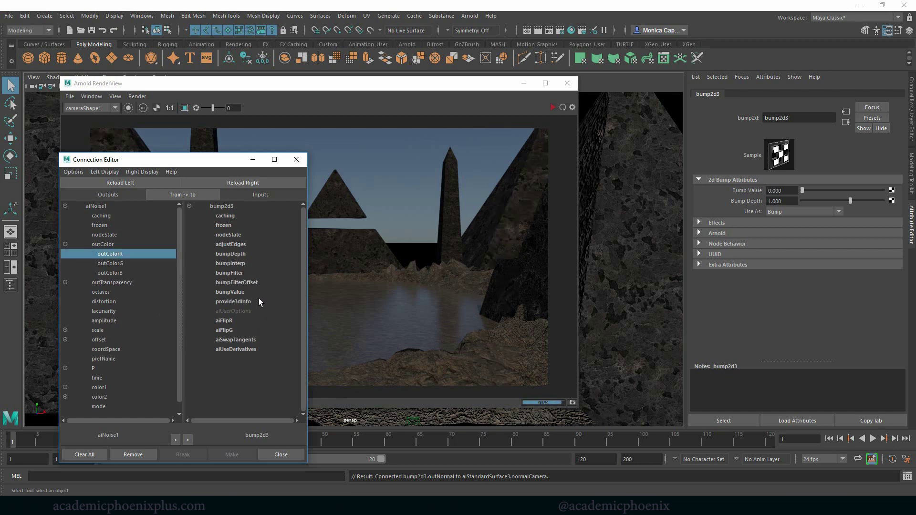
pyautogui.click(239, 291)
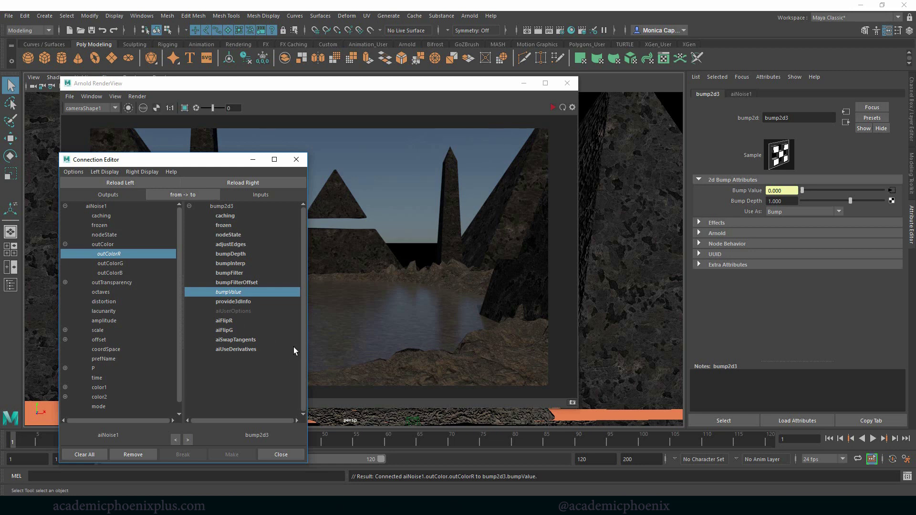
pyautogui.click(297, 159)
pyautogui.click(553, 108)
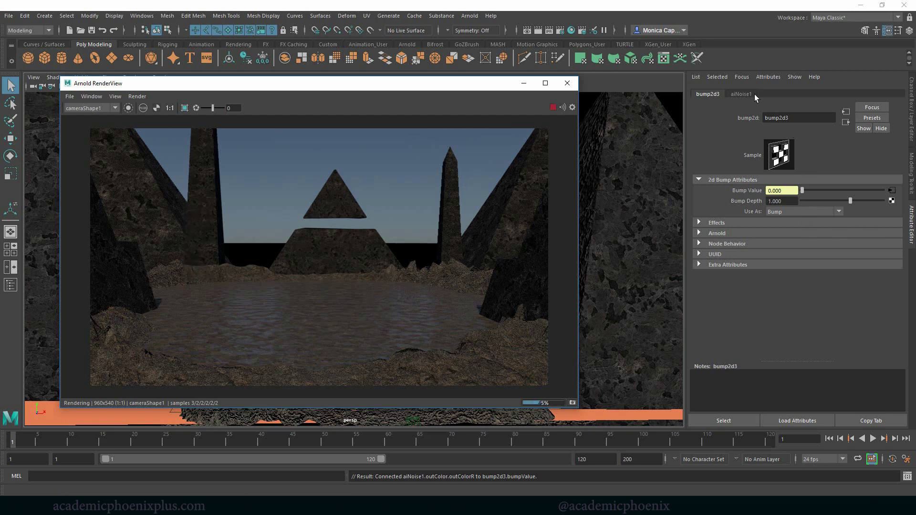
# - Set aiNoise1 Octaves from 3 to 5 and Scale X, Y, Z to 2 each
pyautogui.click(742, 95)
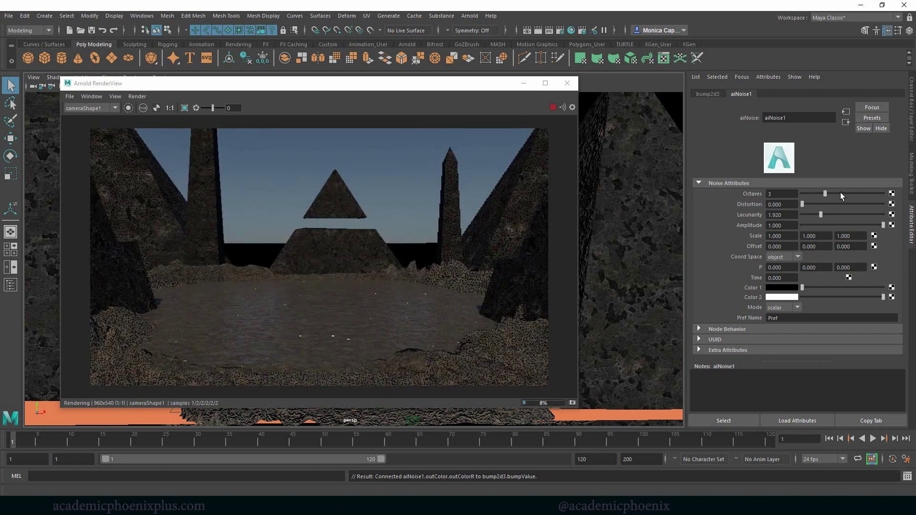
pyautogui.moveTo(841, 193); pyautogui.dragTo(843, 193)
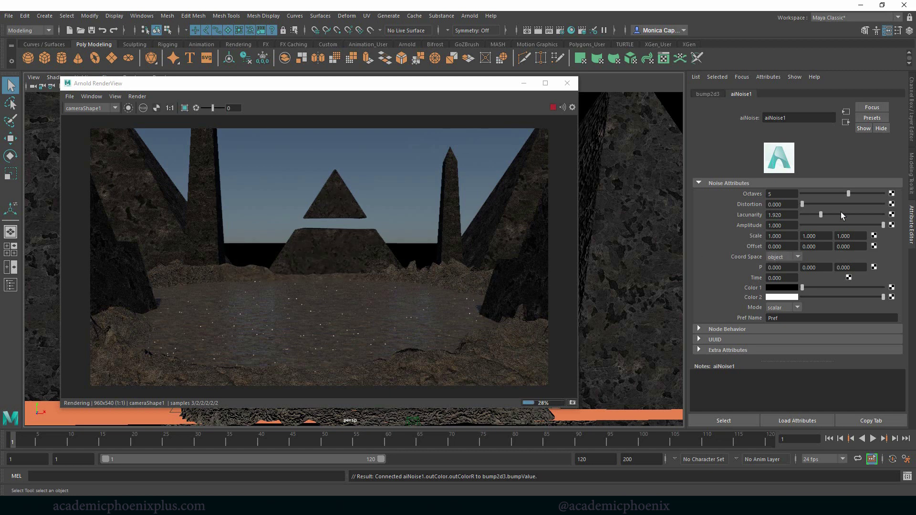
pyautogui.click(794, 236)
pyautogui.write('2')
pyautogui.press('Tab')
pyautogui.write('2')
pyautogui.press('Tab')
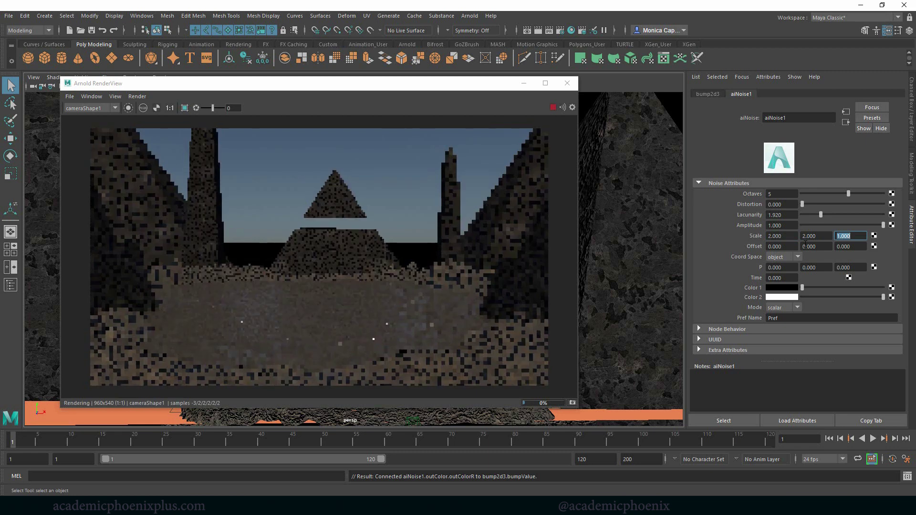
pyautogui.write('2')
pyautogui.press('Tab')
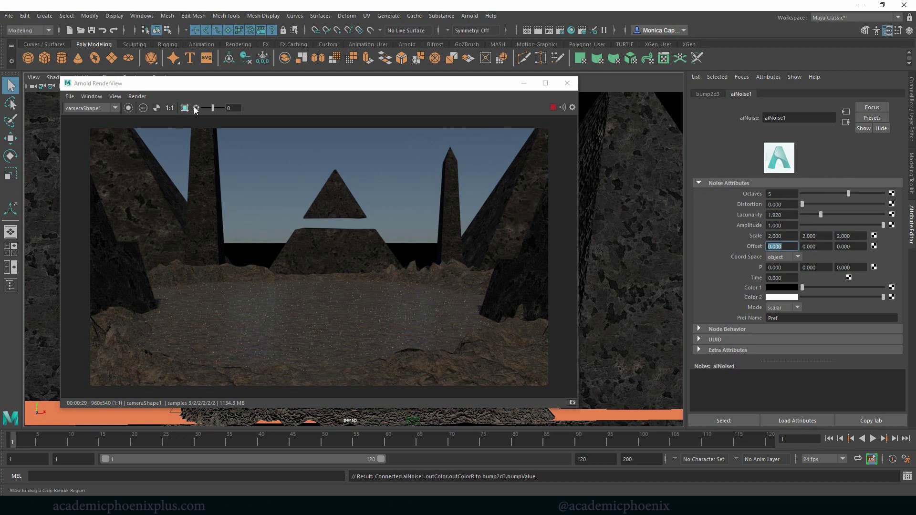
# - Store a render snapshot, reset aiNoise1 Octaves to 3, and set bump2d3 Bump Depth to 0.5
pyautogui.click(572, 403)
pyautogui.moveTo(835, 193); pyautogui.dragTo(826, 194)
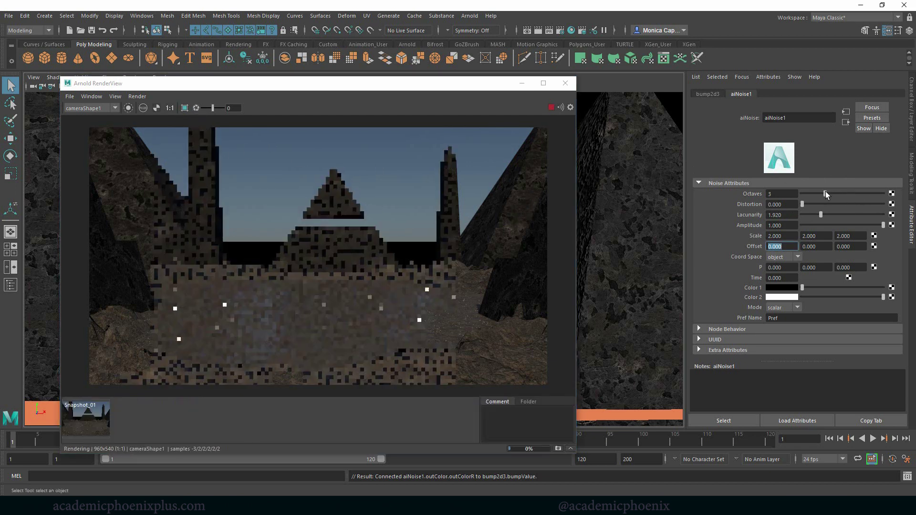
pyautogui.click(846, 122)
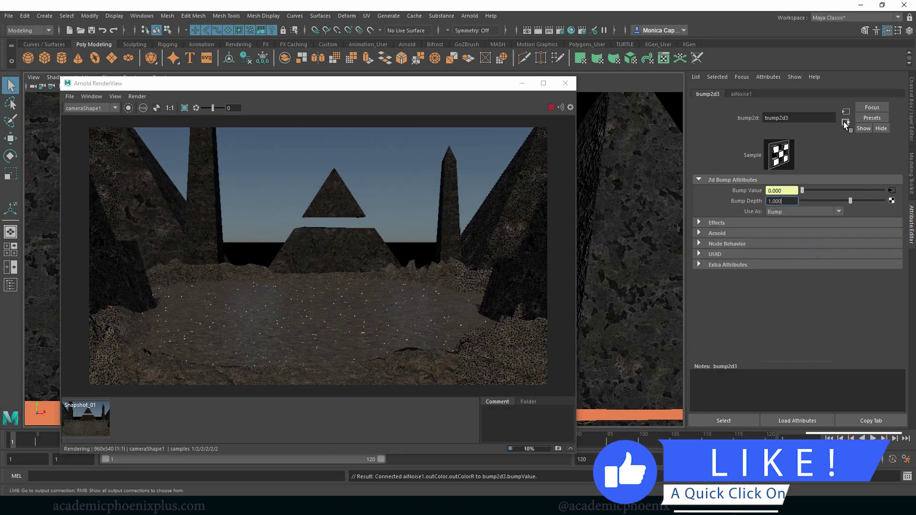
pyautogui.moveTo(794, 201); pyautogui.dragTo(732, 202)
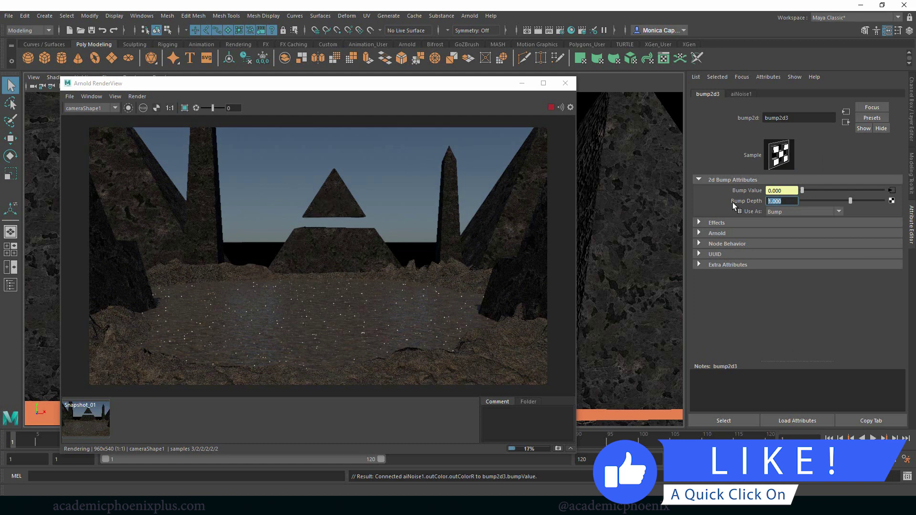
pyautogui.write('.5')
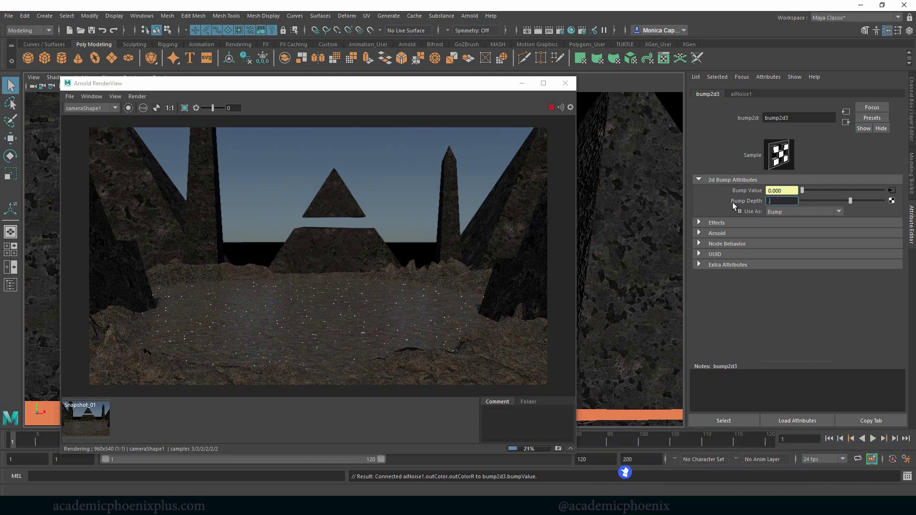
pyautogui.press('Return')
# - Tint aiStandardSurface3's transmission pale blue (saturation 0.16) and set Specular Roughness to 0.09
pyautogui.click(845, 122)
pyautogui.scroll(-5, 901, 220)
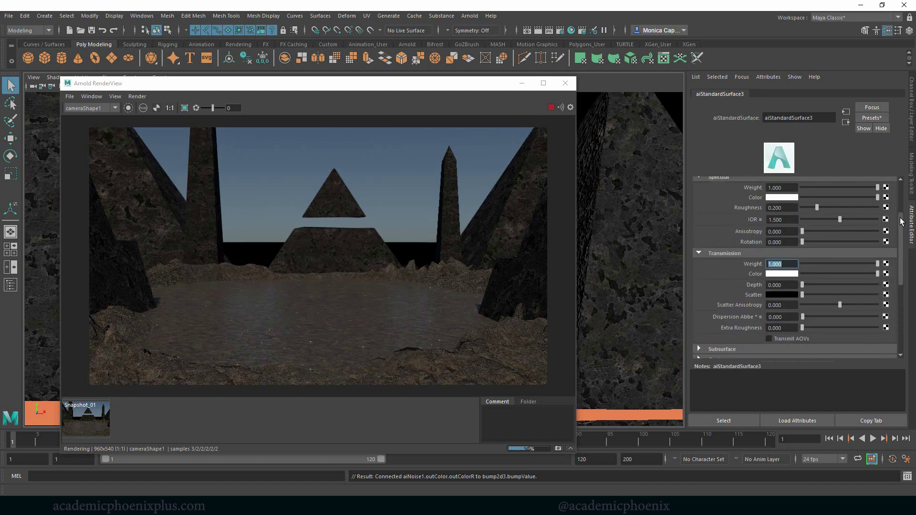
pyautogui.scroll(1, 901, 220)
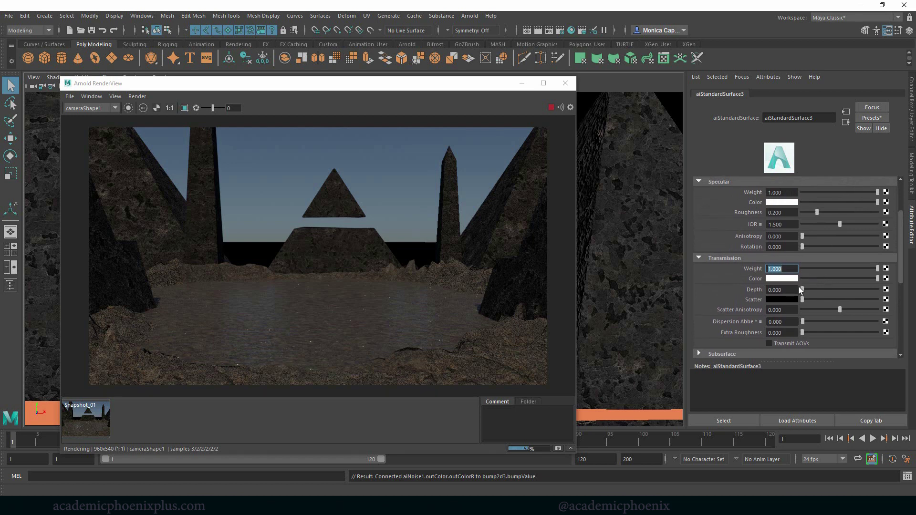
pyautogui.click(783, 279)
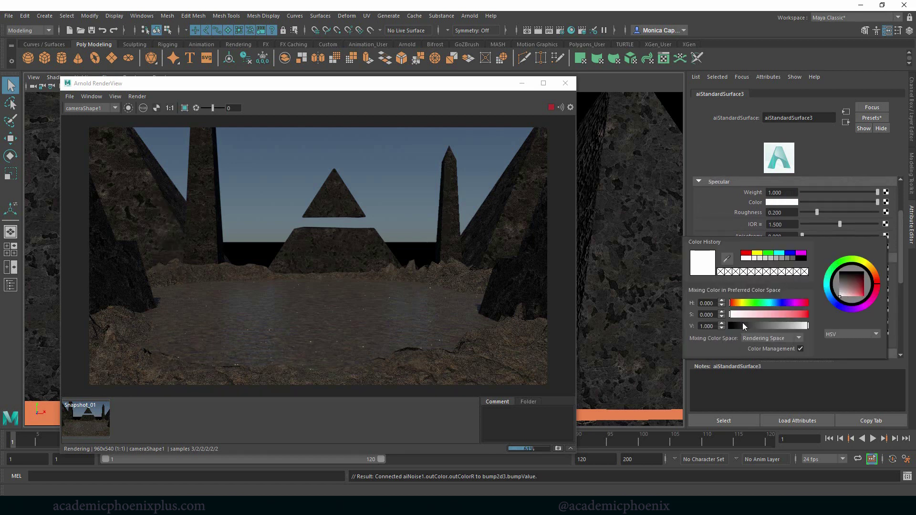
pyautogui.click(791, 254)
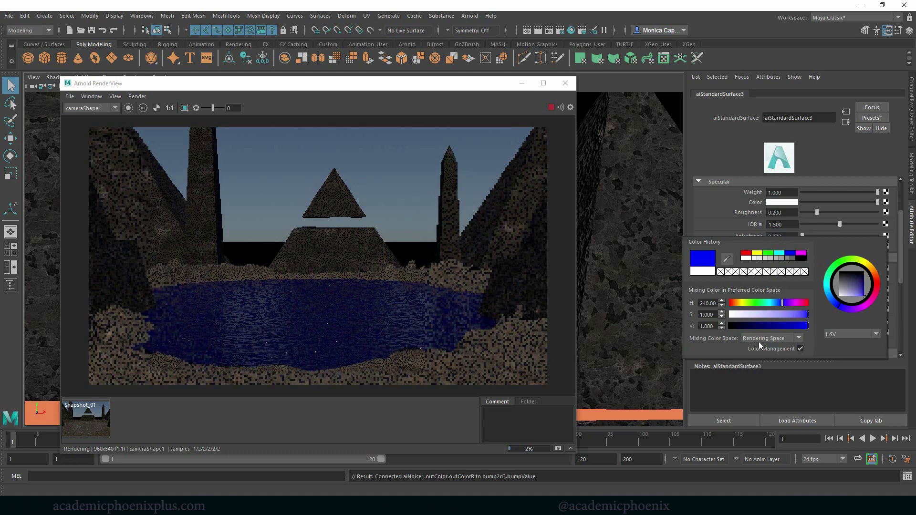
pyautogui.moveTo(758, 314); pyautogui.dragTo(739, 316)
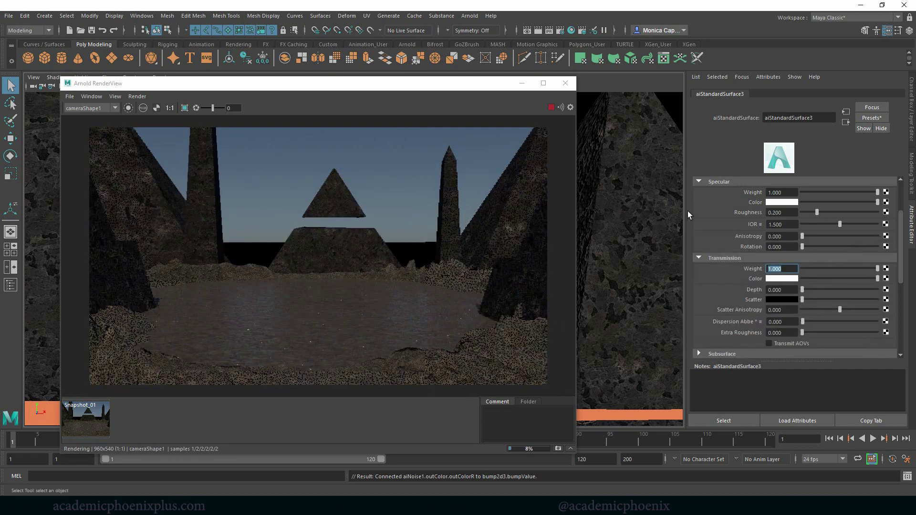
pyautogui.click(794, 224)
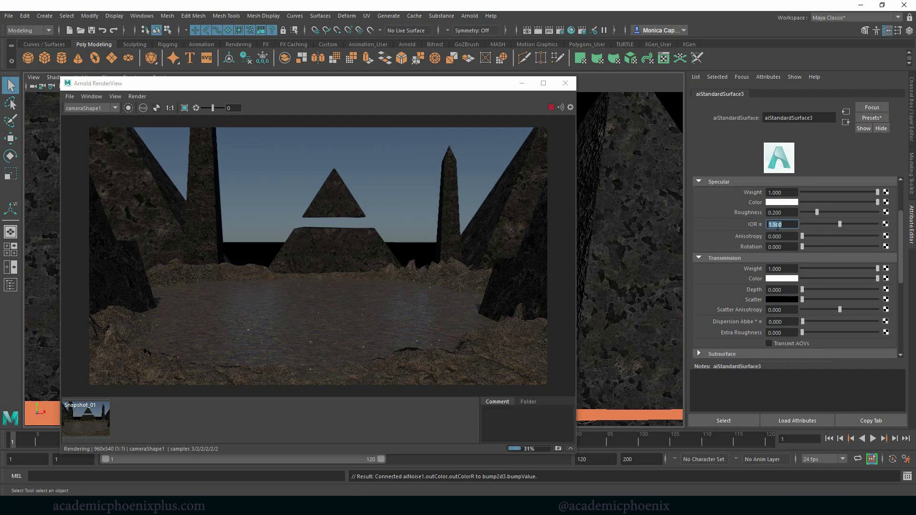
pyautogui.click(808, 212)
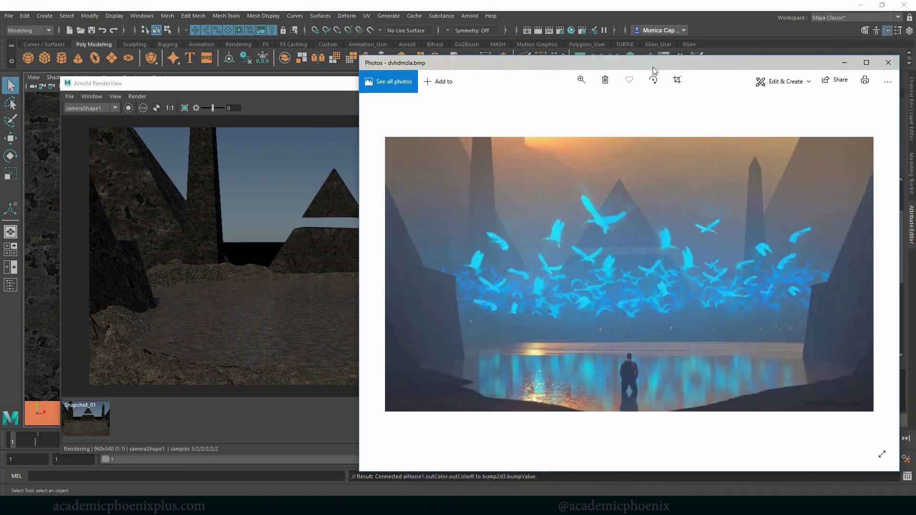
# - Move the dvhdmzla.bmp Photos window aside for comparison, then close it
pyautogui.moveTo(674, 75); pyautogui.dragTo(629, 73)
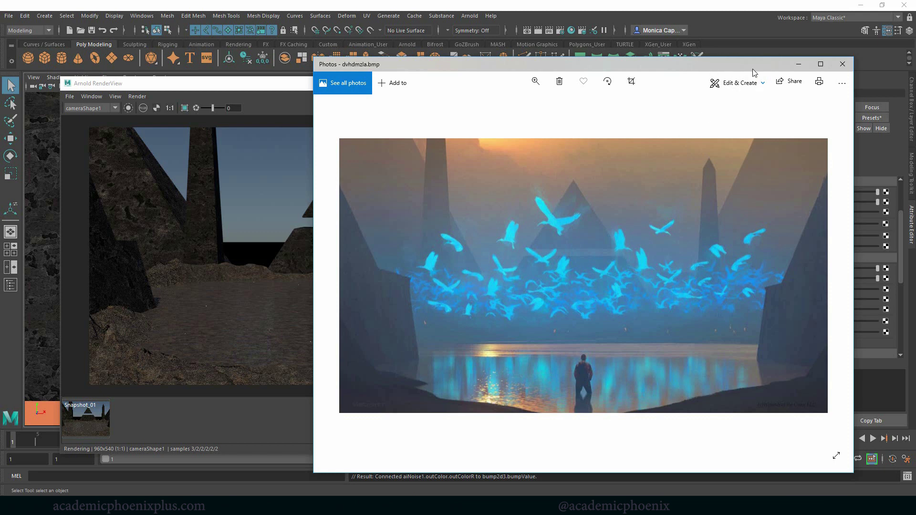
pyautogui.click(798, 64)
# - Close the Arnold RenderView, select the water plane and open Hypershade
pyautogui.click(565, 83)
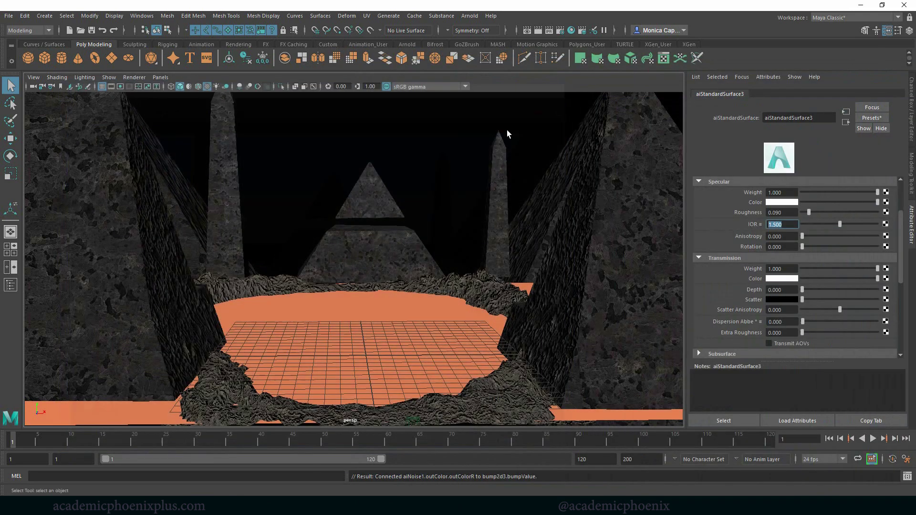
pyautogui.click(359, 309)
pyautogui.click(469, 15)
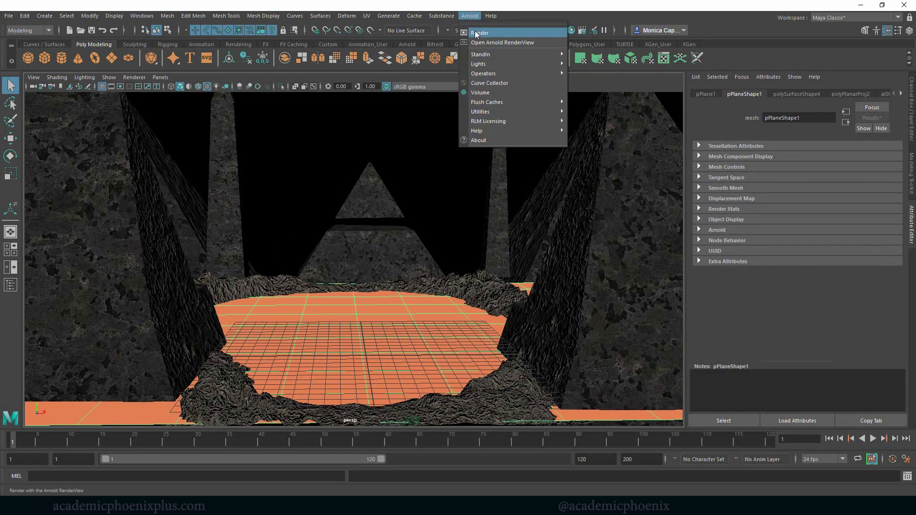
pyautogui.click(509, 10)
pyautogui.click(571, 30)
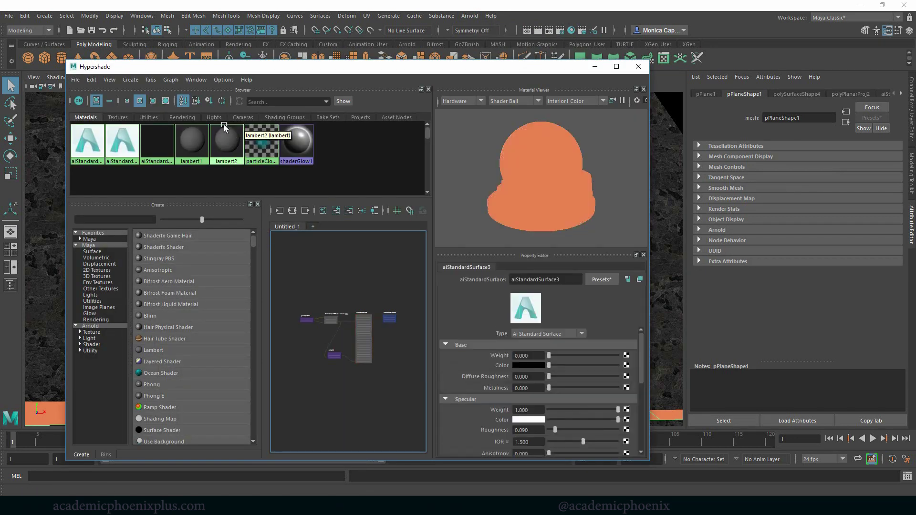
# - Graph the aiStandardSurface3 network and spread aiNoise1 and bump2d3 apart
pyautogui.click(178, 211)
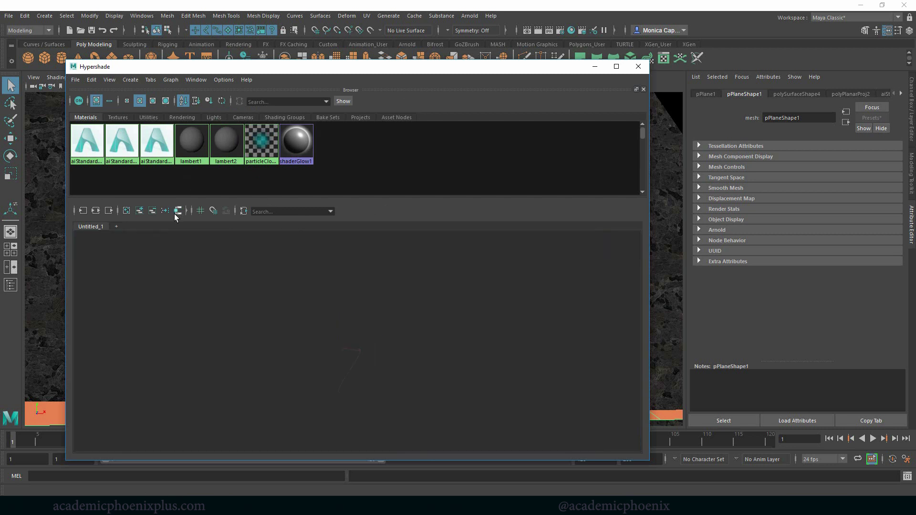
pyautogui.moveTo(239, 392); pyautogui.dragTo(219, 379)
pyautogui.moveTo(310, 387); pyautogui.dragTo(316, 378)
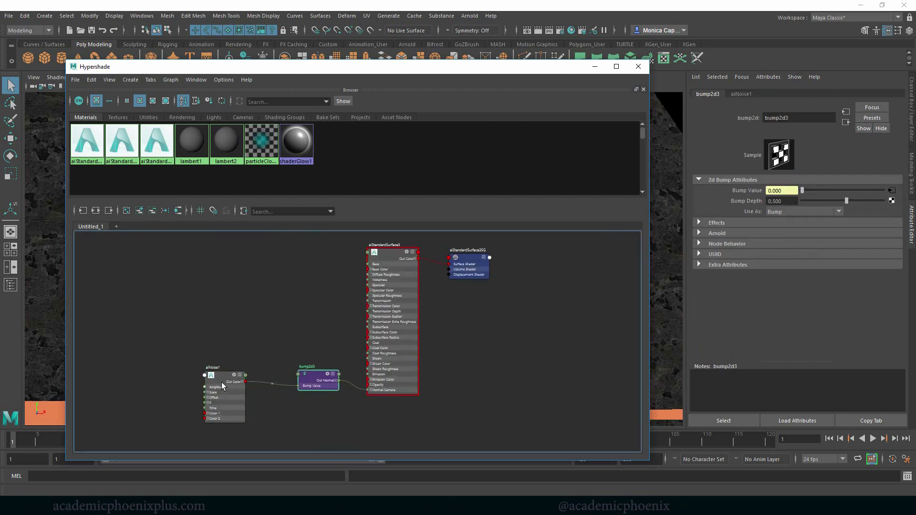
pyautogui.moveTo(221, 382); pyautogui.dragTo(175, 361)
pyautogui.click(260, 334)
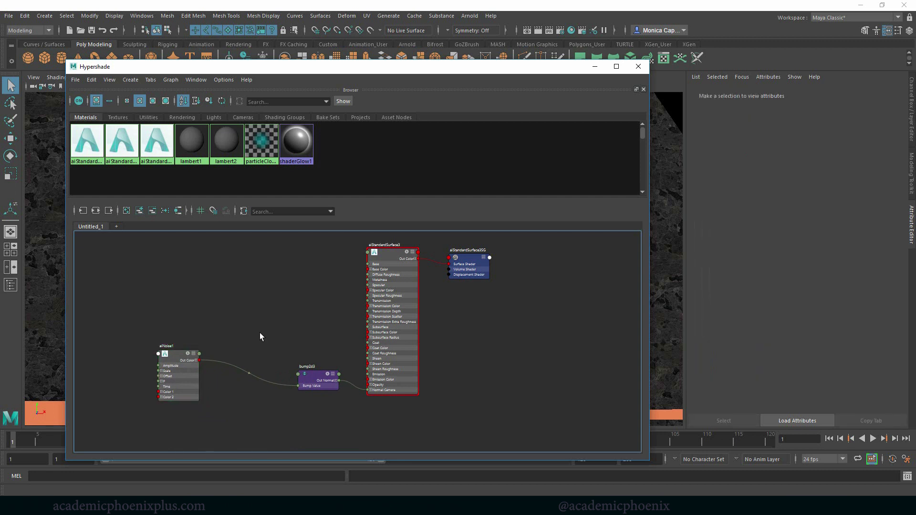
# - Create a ramp texture via Tab search and arrange ramp1 beside place2dTexture4
pyautogui.press('Tab')
pyautogui.write('airam')
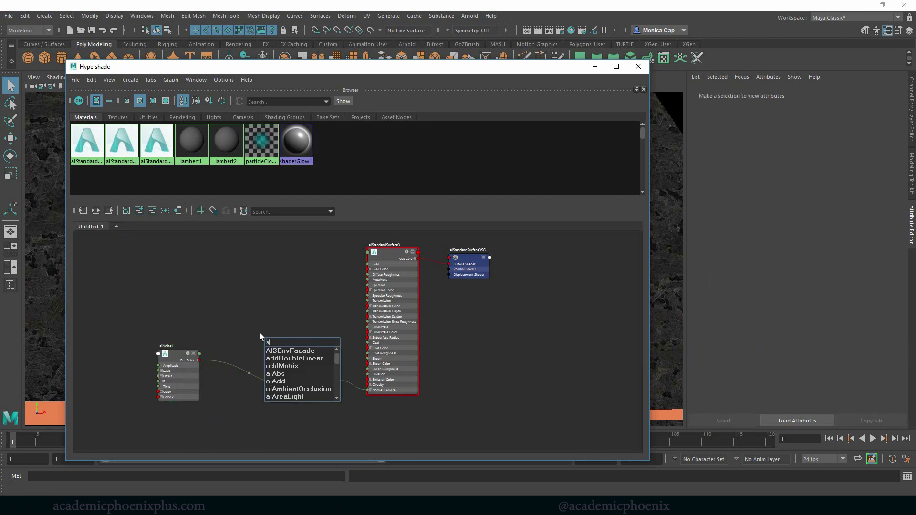
pyautogui.press('BackSpace')
pyautogui.press('BackSpace')
pyautogui.press('BackSpace')
pyautogui.press('BackSpace')
pyautogui.press('BackSpace')
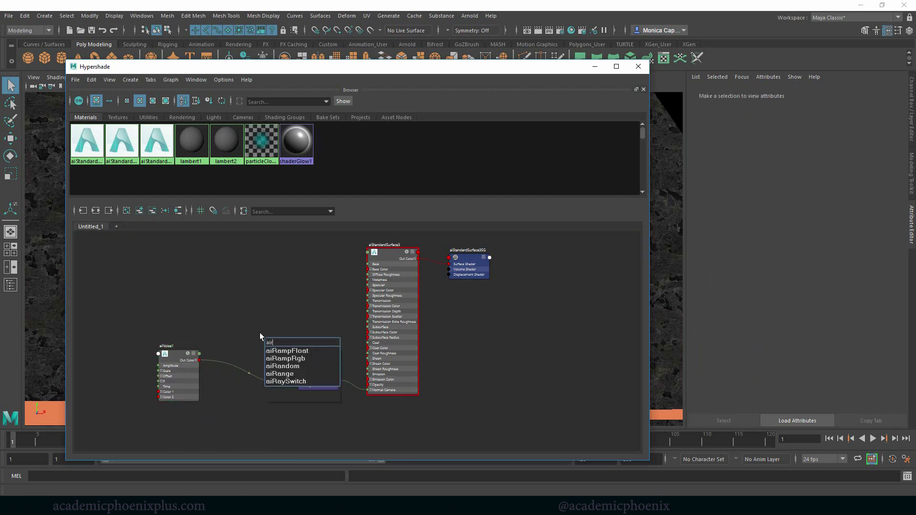
pyautogui.write('ramp')
pyautogui.press('Down')
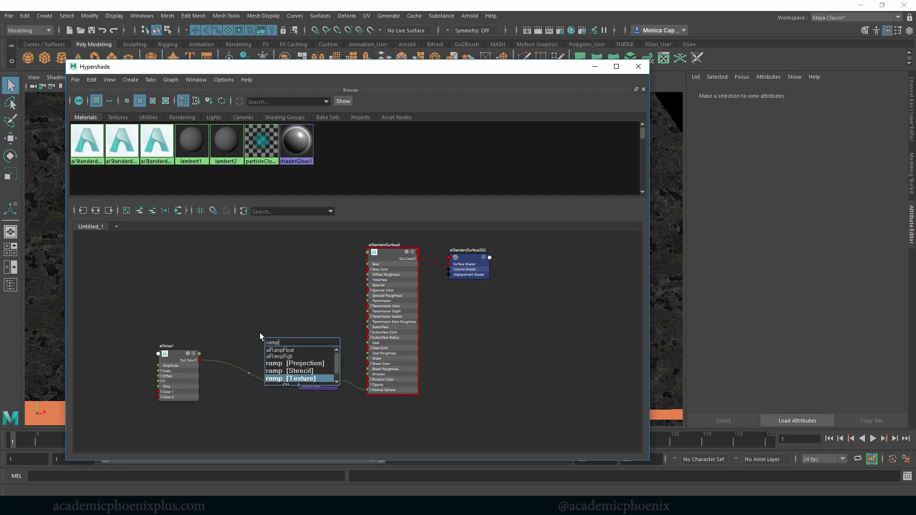
pyautogui.press('Return')
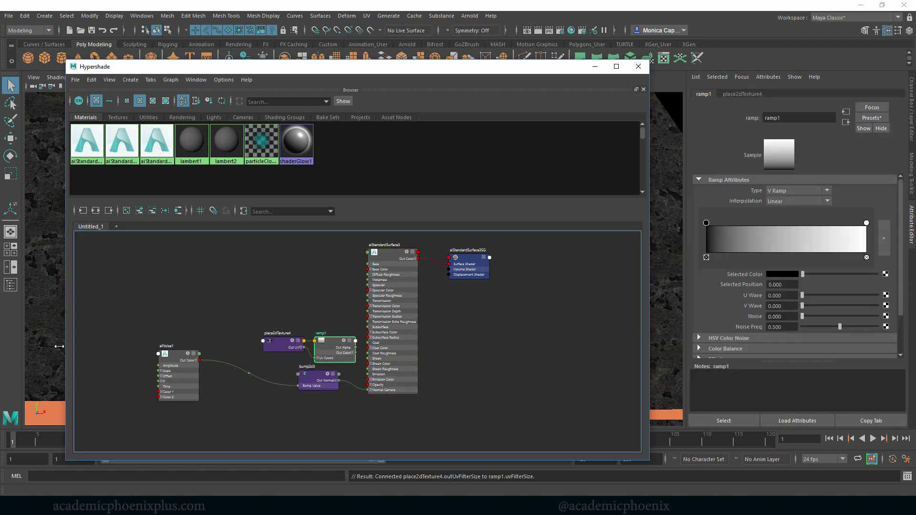
pyautogui.moveTo(282, 344); pyautogui.dragTo(250, 319)
pyautogui.moveTo(321, 340); pyautogui.dragTo(292, 292)
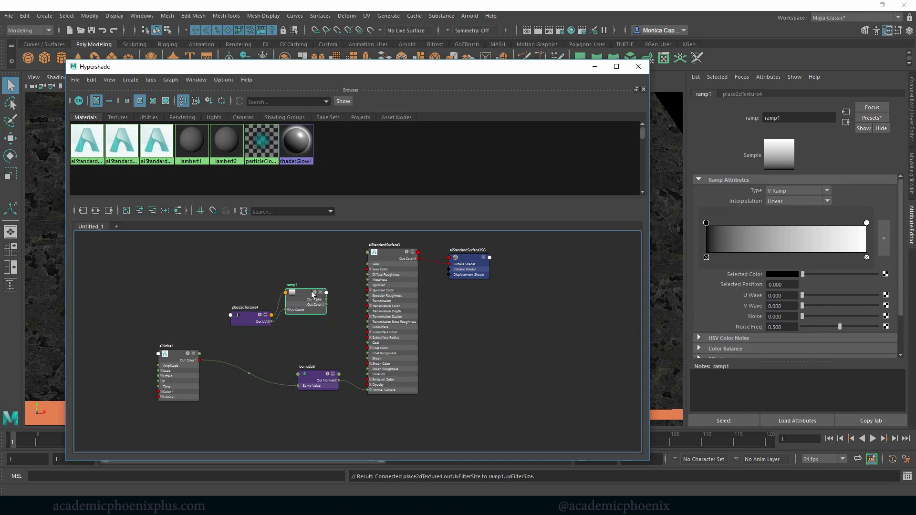
# - Give ramp1 black-white-black entries and connect its Out Color to aiStandardSurface3 Base Color
pyautogui.moveTo(708, 223); pyautogui.dragTo(784, 223)
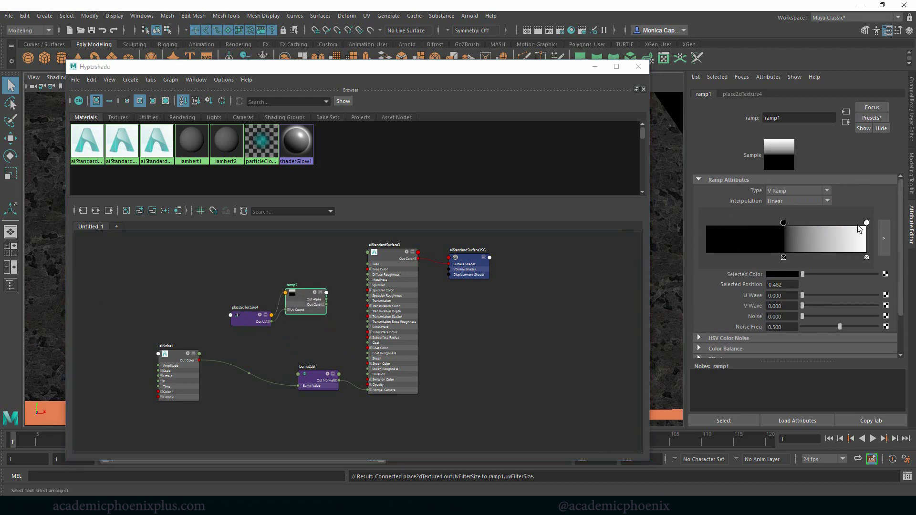
pyautogui.moveTo(867, 223); pyautogui.dragTo(803, 223)
pyautogui.click(746, 237)
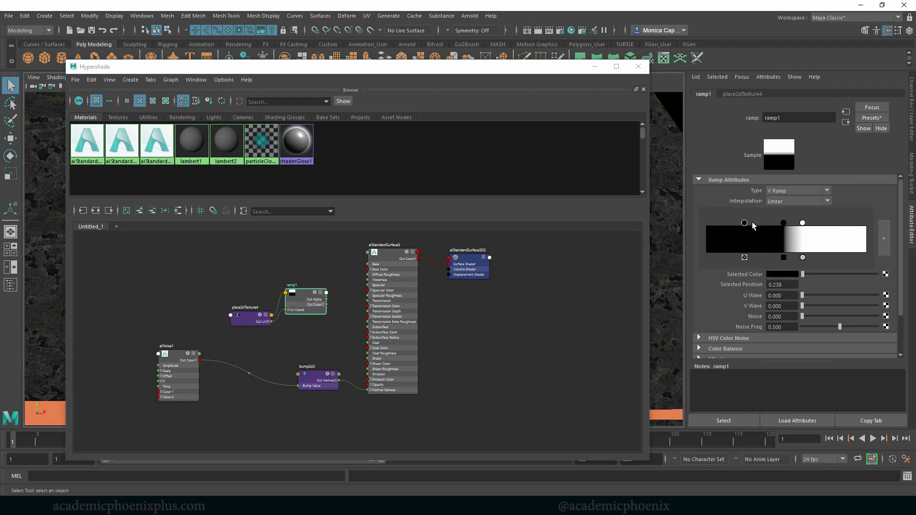
pyautogui.moveTo(744, 223)
pyautogui.mouseDown()
pyautogui.moveTo(833, 223)
pyautogui.moveTo(818, 223)
pyautogui.mouseUp()
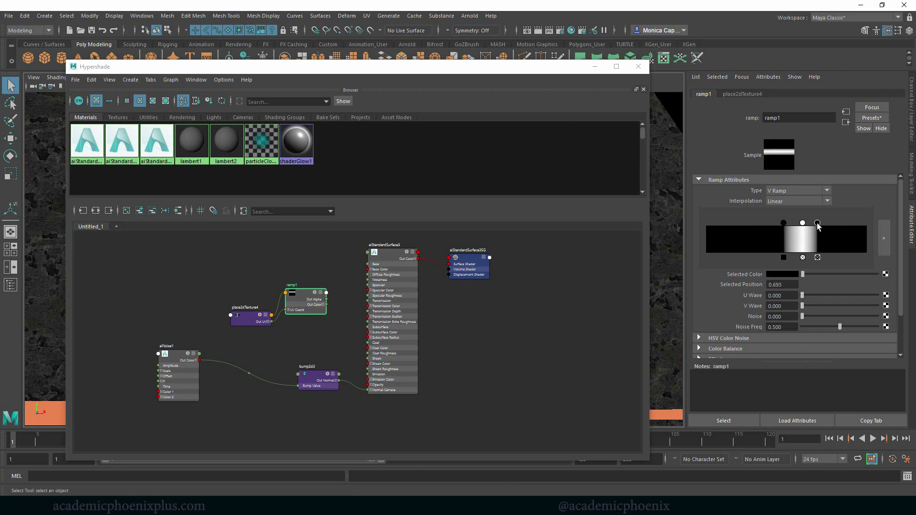
pyautogui.click(798, 223)
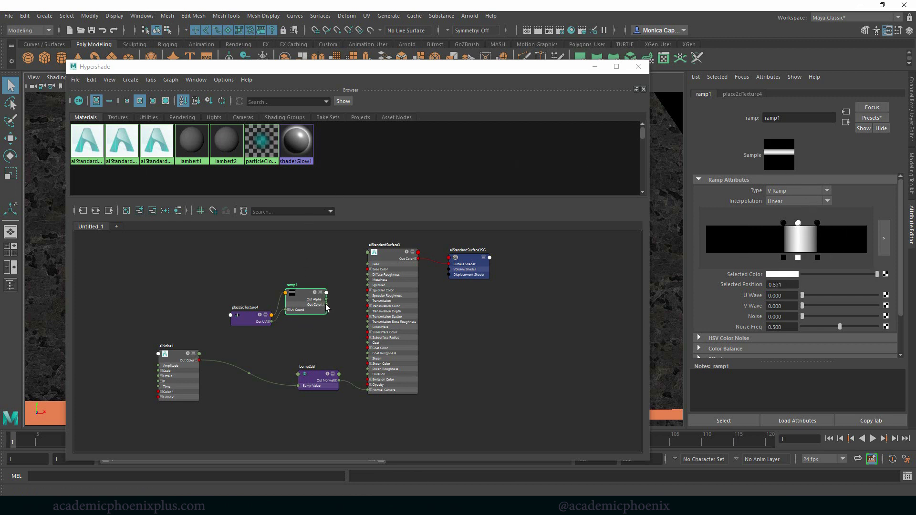
pyautogui.moveTo(326, 305); pyautogui.dragTo(369, 269)
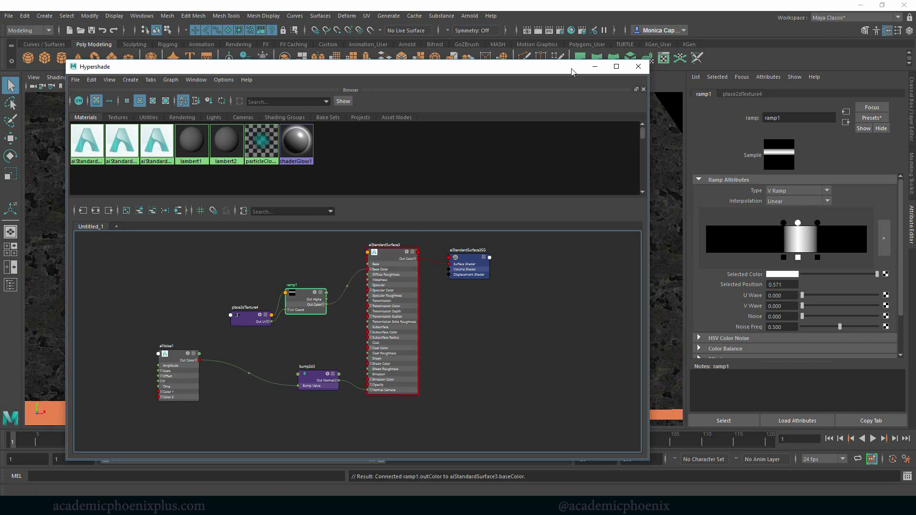
# - Set the water's Transmission Weight to 0 and Base Weight to 1, then render with Arnold
pyautogui.moveTo(573, 72); pyautogui.dragTo(305, 111)
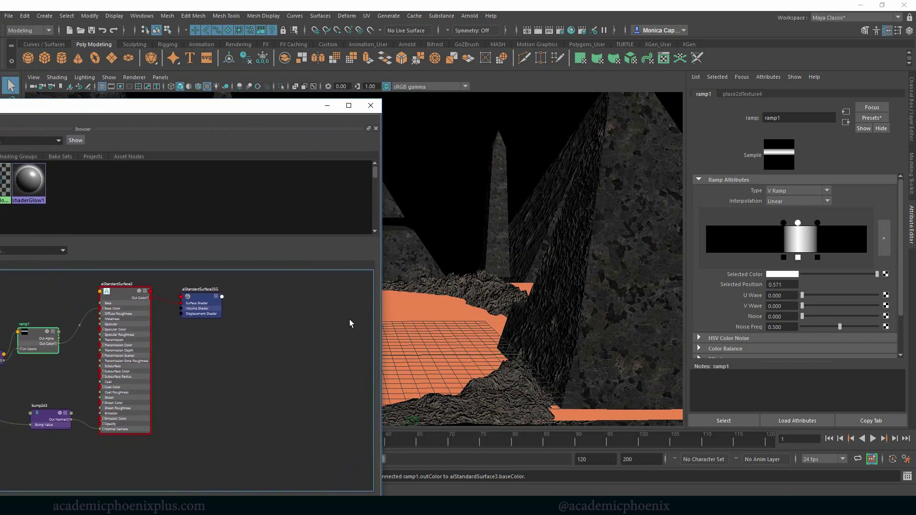
pyautogui.click(448, 338)
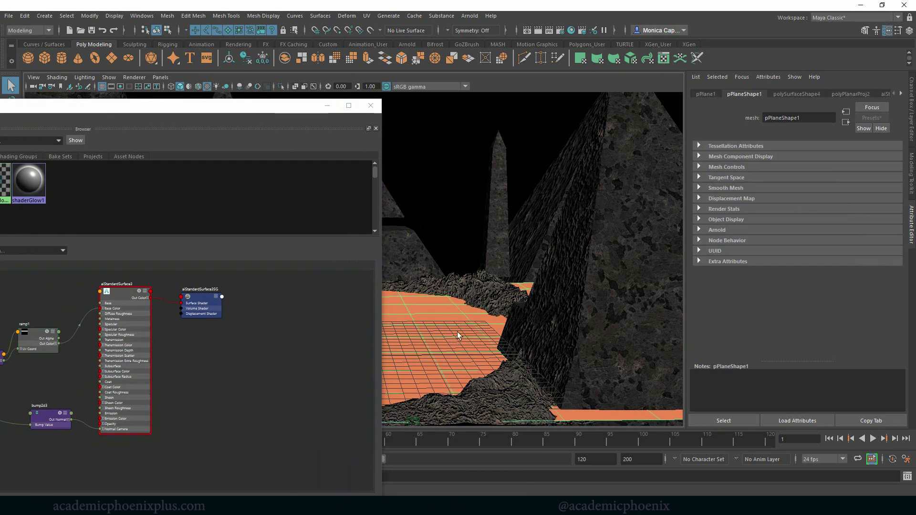
pyautogui.click(886, 94)
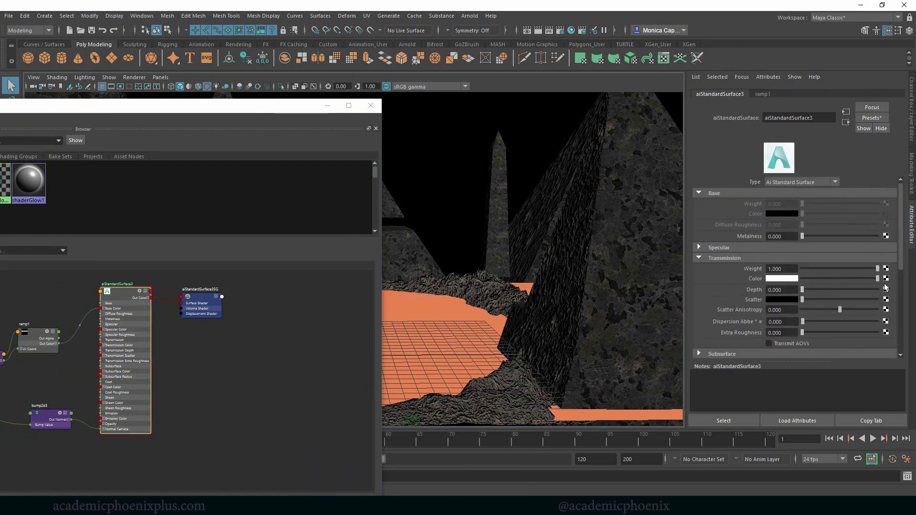
pyautogui.moveTo(848, 269); pyautogui.dragTo(795, 270)
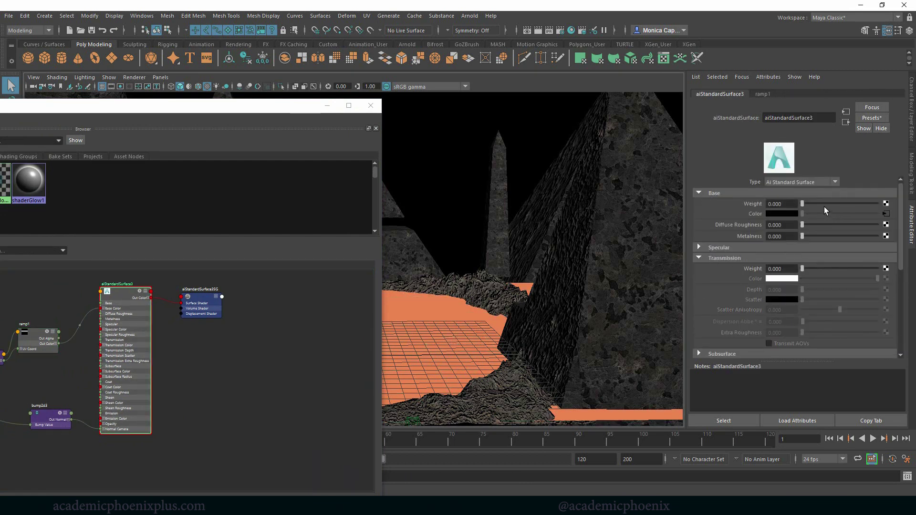
pyautogui.moveTo(807, 204); pyautogui.dragTo(903, 204)
pyautogui.click(470, 16)
pyautogui.click(480, 31)
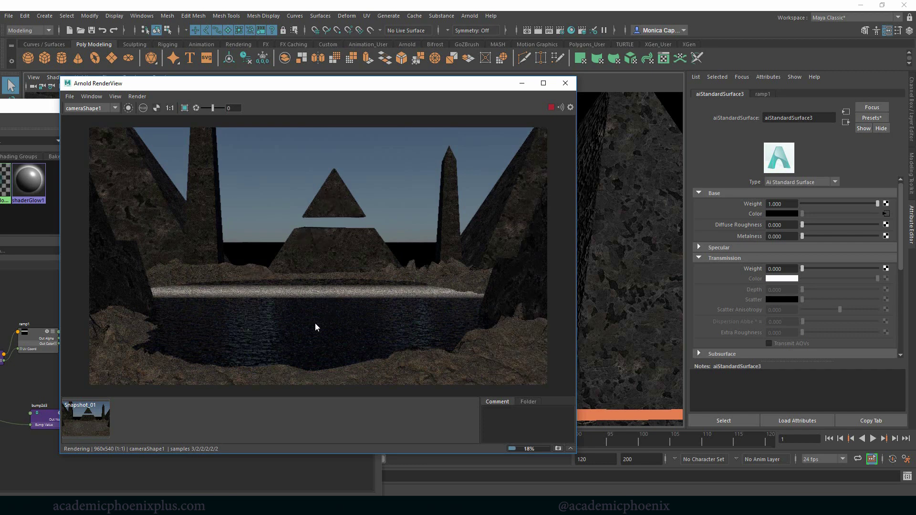
# - Reshape ramp1 to fade from black at 0.476 to white, removing the right black entry
pyautogui.moveTo(453, 96); pyautogui.dragTo(567, 121)
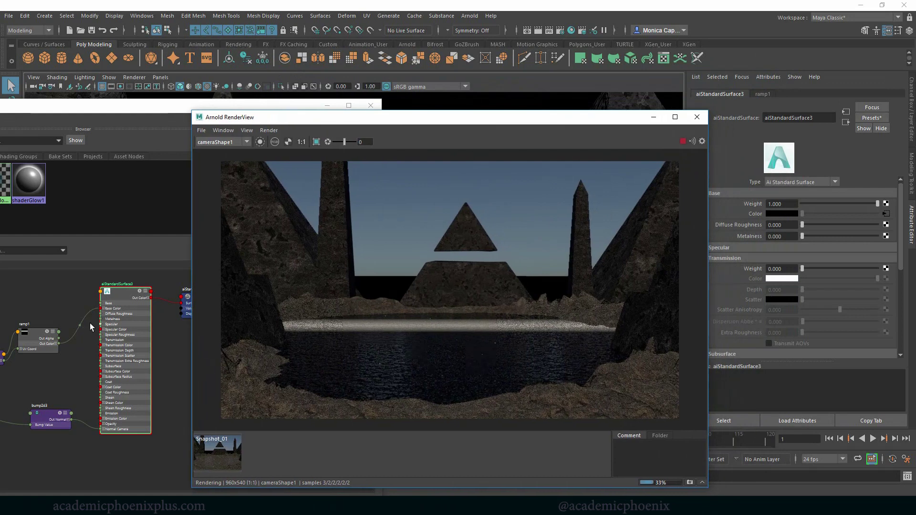
pyautogui.click(33, 336)
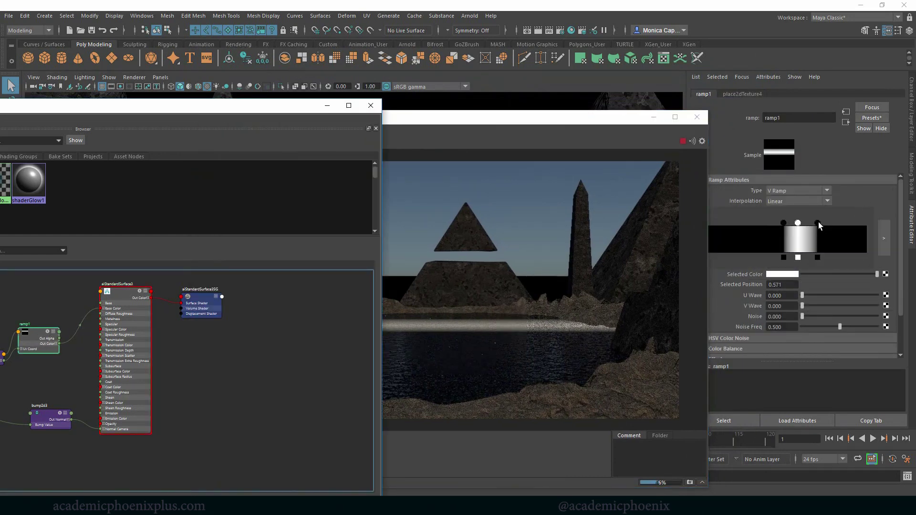
pyautogui.moveTo(818, 224); pyautogui.dragTo(865, 229)
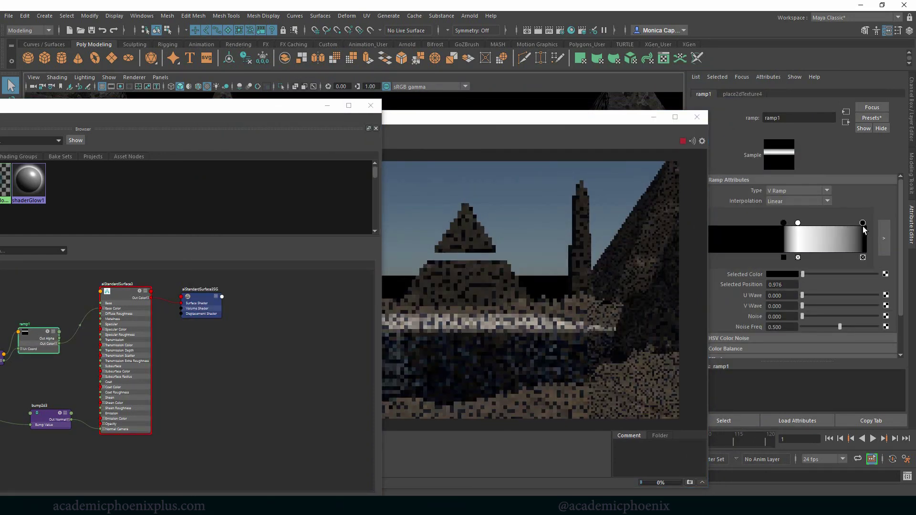
pyautogui.moveTo(798, 223); pyautogui.dragTo(809, 226)
pyautogui.click(864, 257)
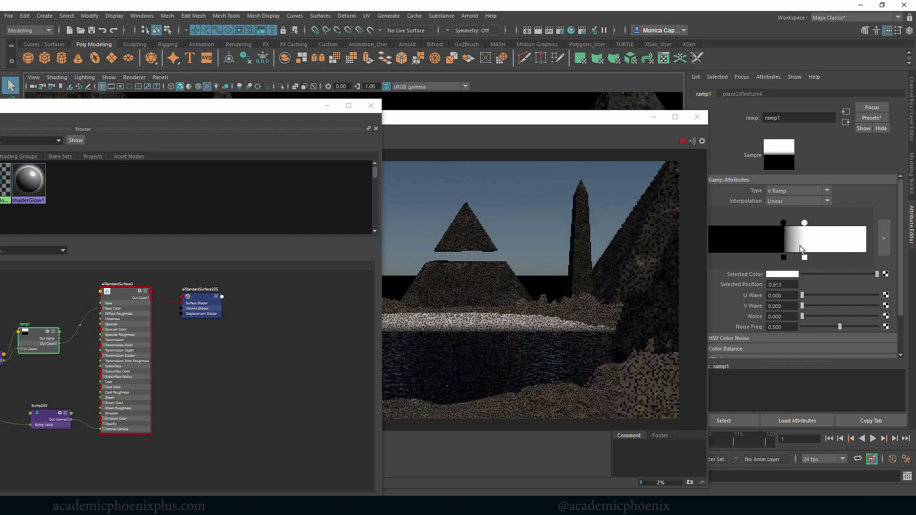
pyautogui.moveTo(805, 222); pyautogui.dragTo(818, 223)
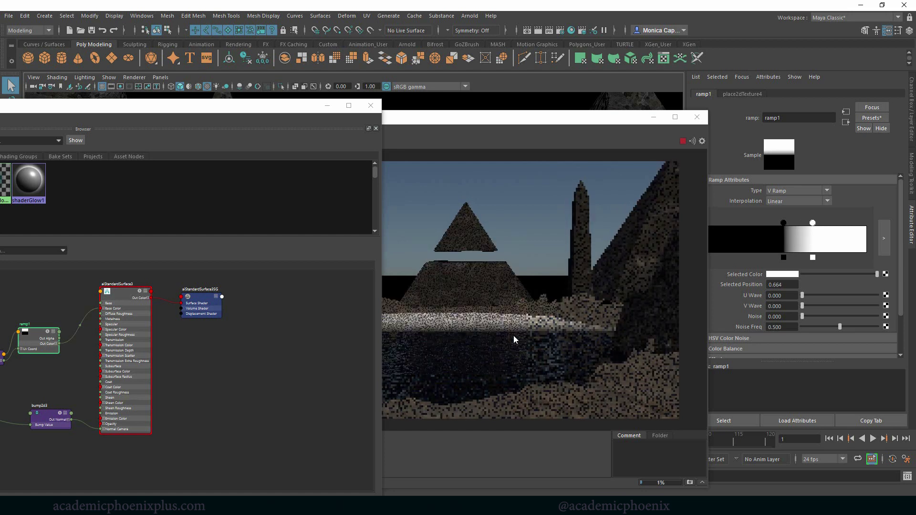
pyautogui.moveTo(784, 223); pyautogui.dragTo(783, 223)
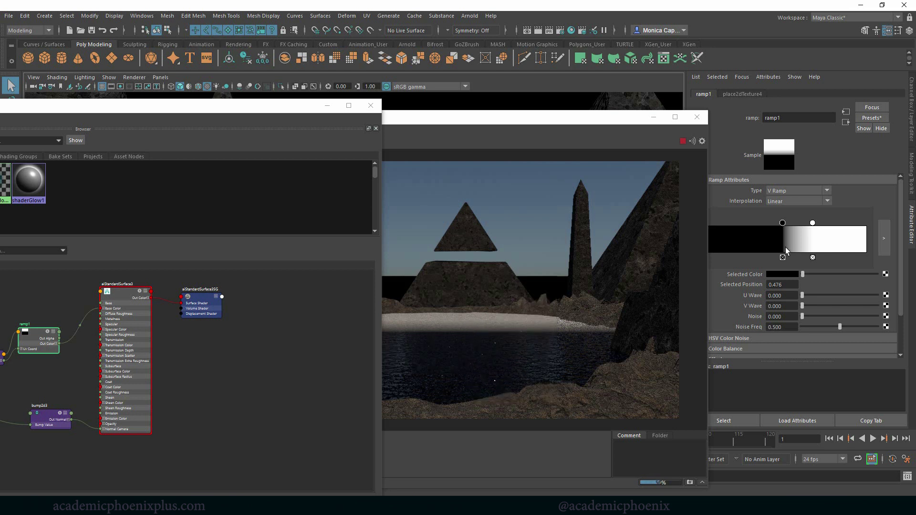
pyautogui.moveTo(629, 121); pyautogui.dragTo(590, 125)
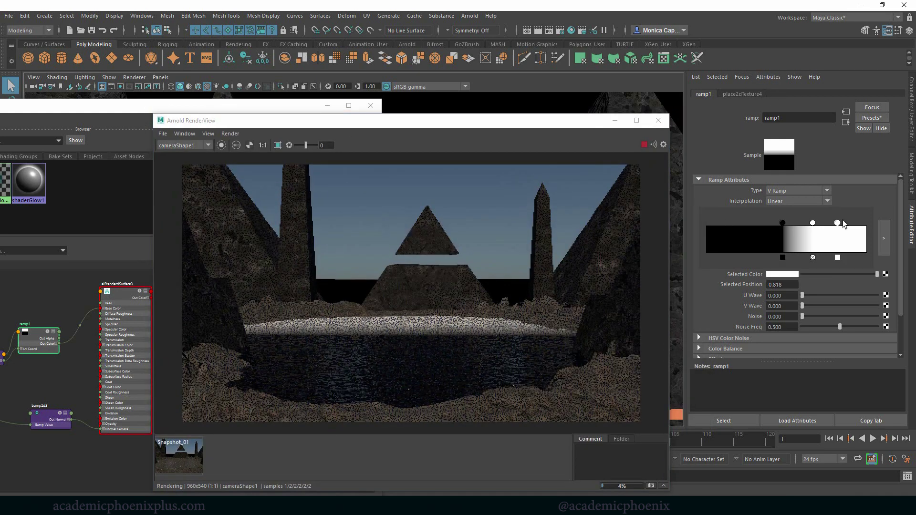
# - Make ramp1 white at 0.0, fading to black by about 0.16, with another black entry at 0.524; close RenderView
pyautogui.click(797, 234)
pyautogui.moveTo(744, 220); pyautogui.dragTo(692, 219)
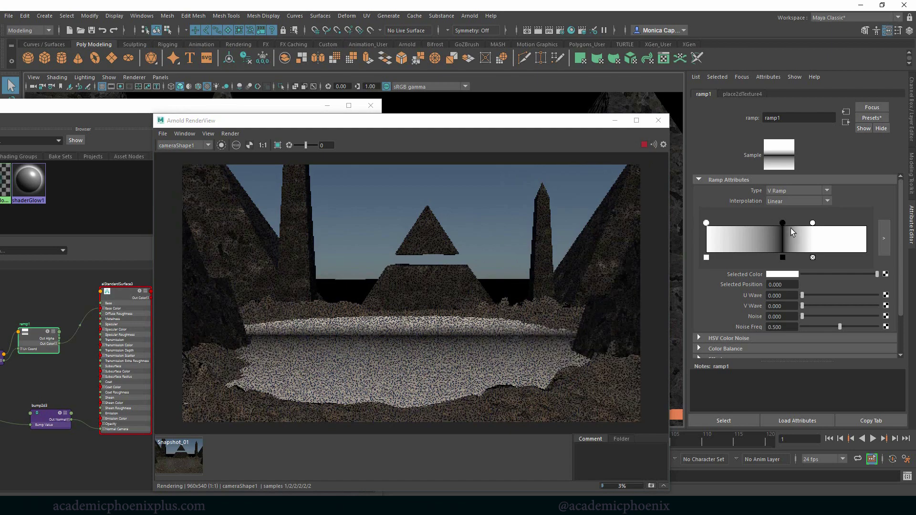
pyautogui.moveTo(784, 231); pyautogui.dragTo(718, 222)
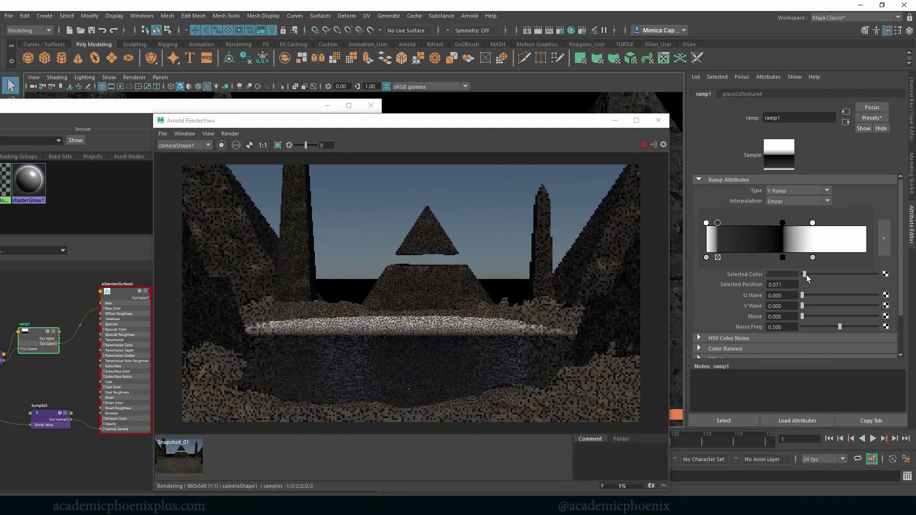
pyautogui.moveTo(807, 275); pyautogui.dragTo(784, 276)
pyautogui.moveTo(718, 223); pyautogui.dragTo(733, 225)
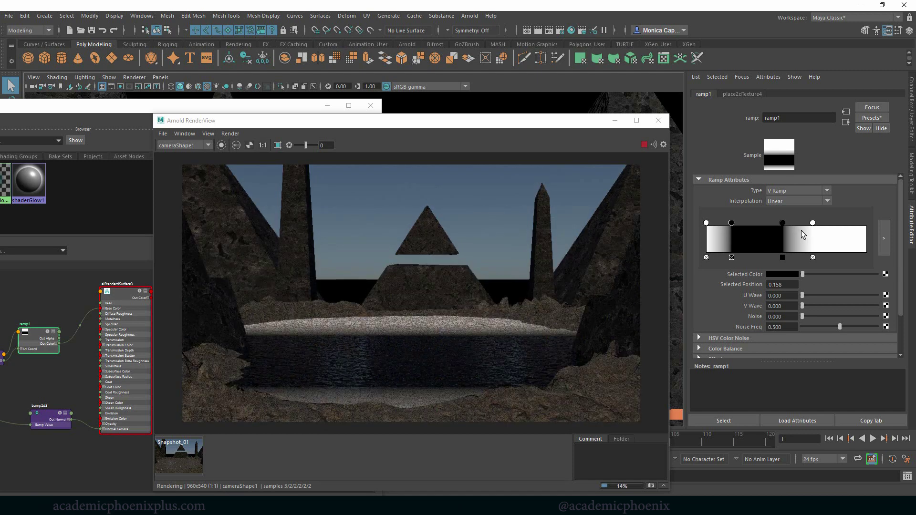
pyautogui.moveTo(783, 223); pyautogui.dragTo(791, 223)
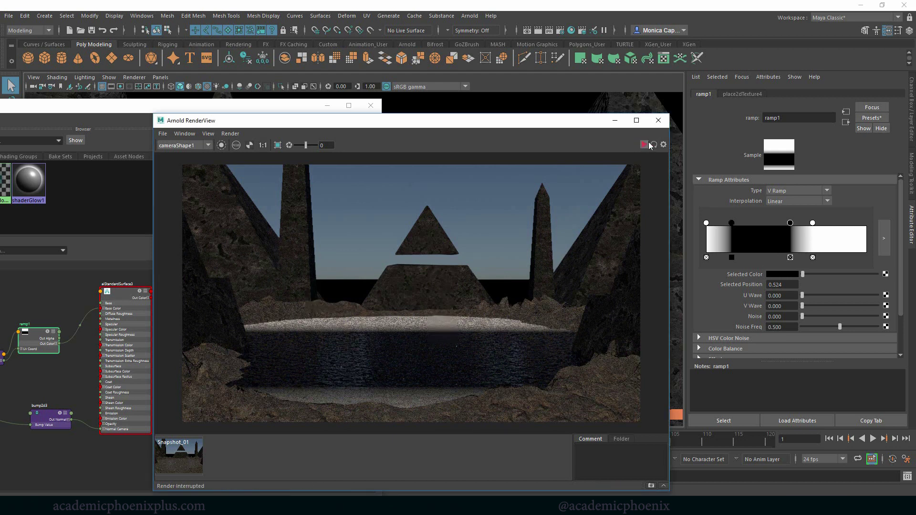
pyautogui.click(658, 120)
# - Tidy the node graph, moving place2dTexture4 and ramp1 further left
pyautogui.moveTo(295, 115); pyautogui.dragTo(466, 94)
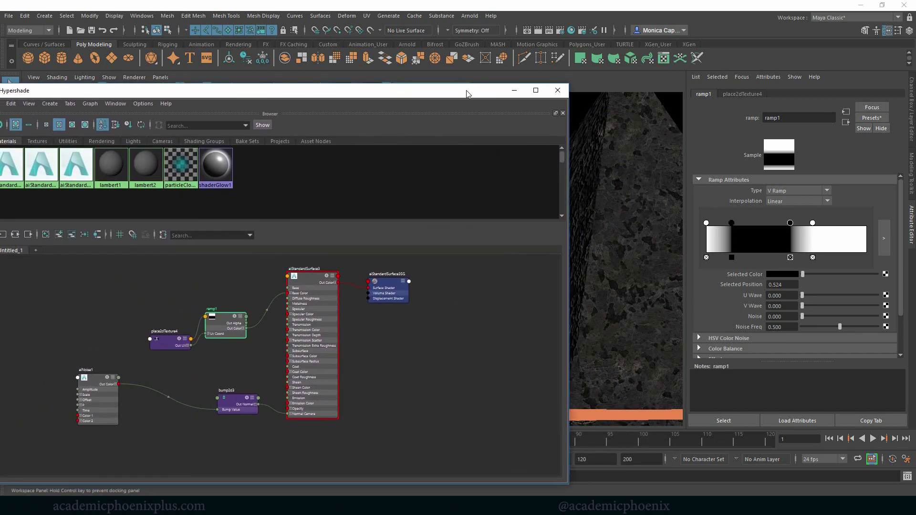
pyautogui.click(275, 328)
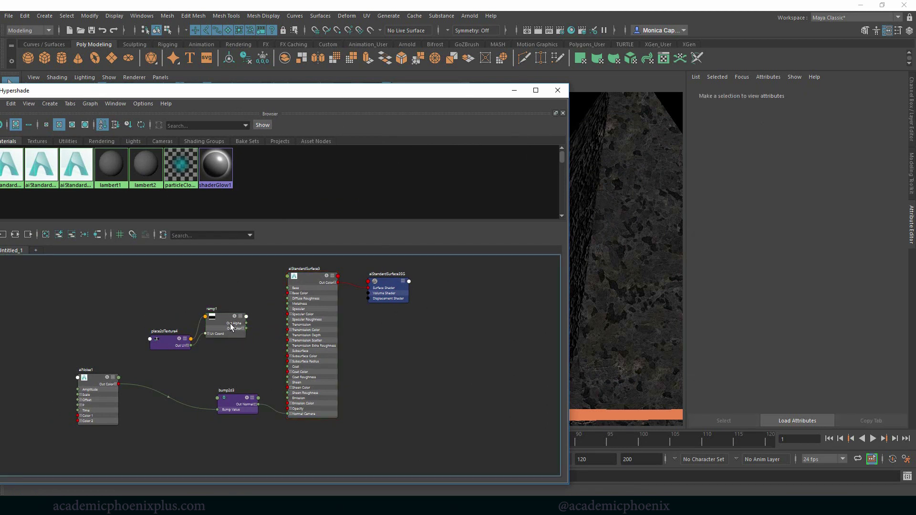
pyautogui.moveTo(230, 324); pyautogui.dragTo(217, 345)
pyautogui.moveTo(162, 339); pyautogui.dragTo(119, 332)
pyautogui.moveTo(203, 350); pyautogui.dragTo(184, 355)
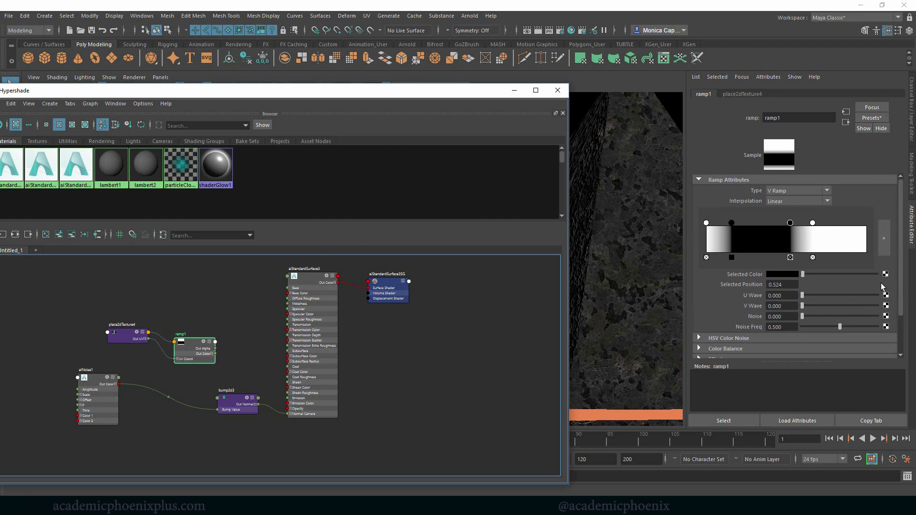
pyautogui.click(892, 259)
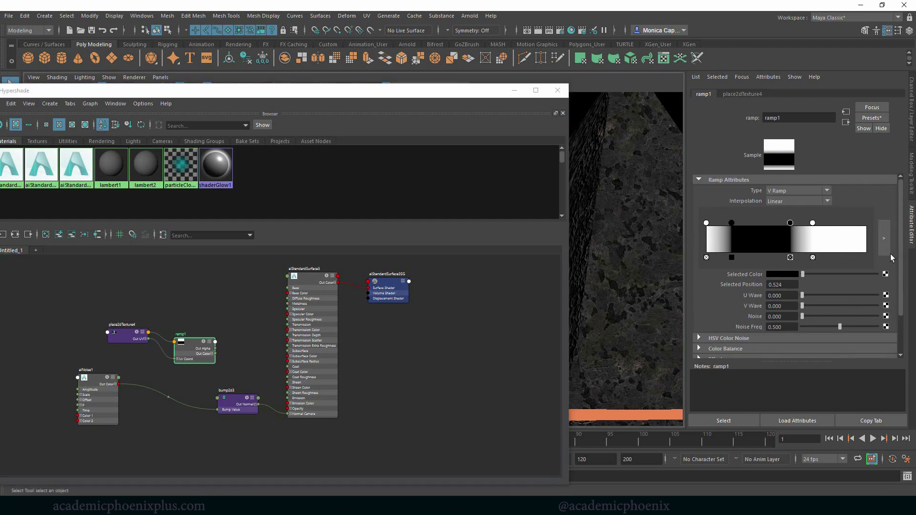
# - Connect aiNoise1 to ramp1's left and right white colour entries
pyautogui.click(707, 223)
pyautogui.moveTo(92, 384); pyautogui.dragTo(741, 274, button='middle')
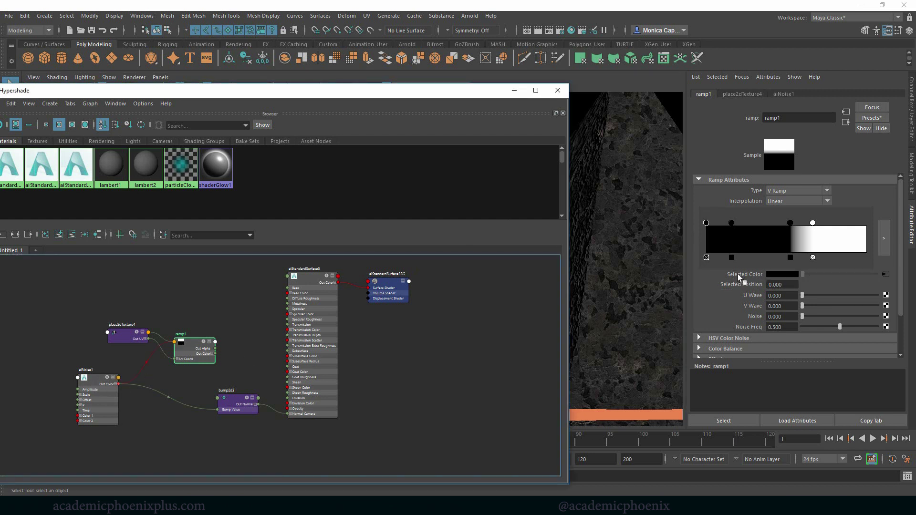
pyautogui.click(812, 223)
pyautogui.moveTo(92, 379); pyautogui.dragTo(781, 275, button='middle')
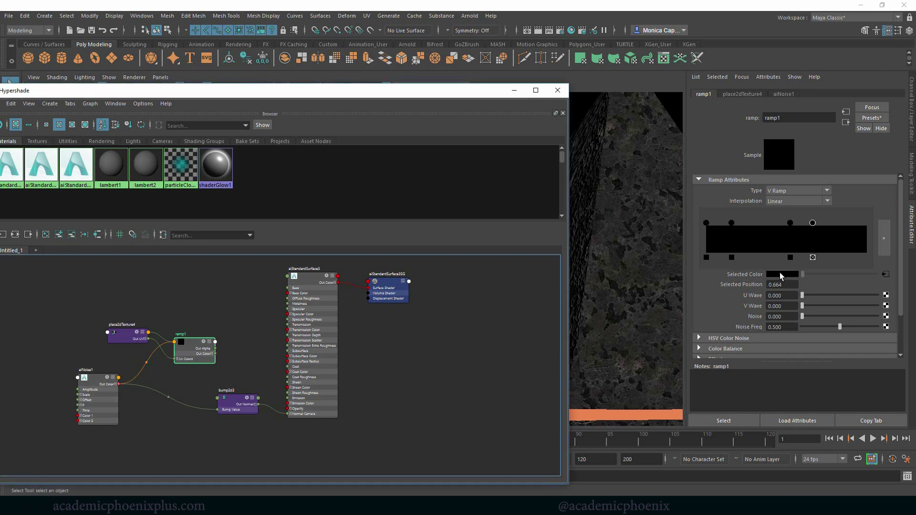
# - Test-render the scene in Arnold, close RenderView, and select aiStandardSurface3
pyautogui.click(470, 16)
pyautogui.click(482, 25)
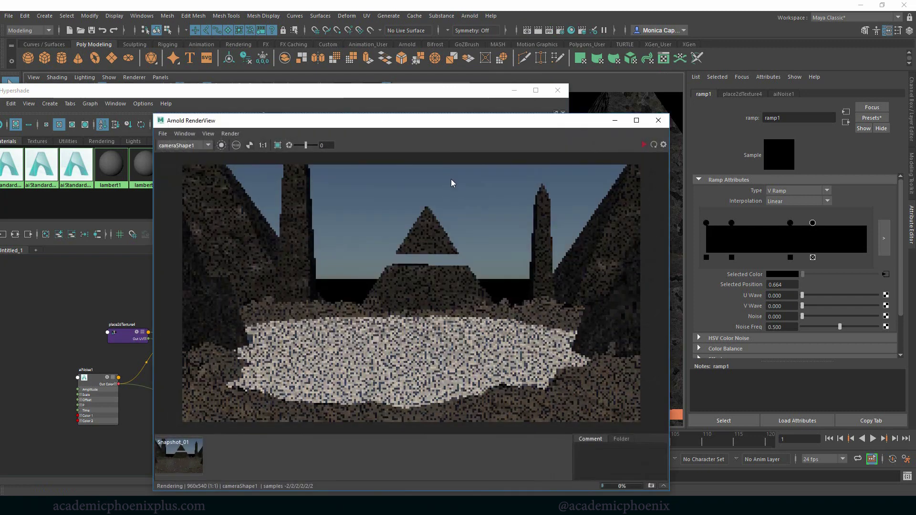
pyautogui.click(659, 120)
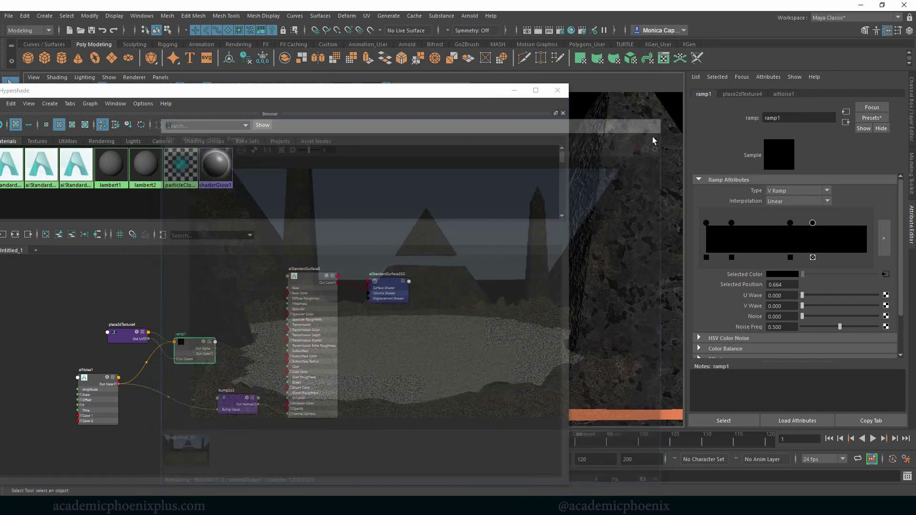
pyautogui.click(307, 280)
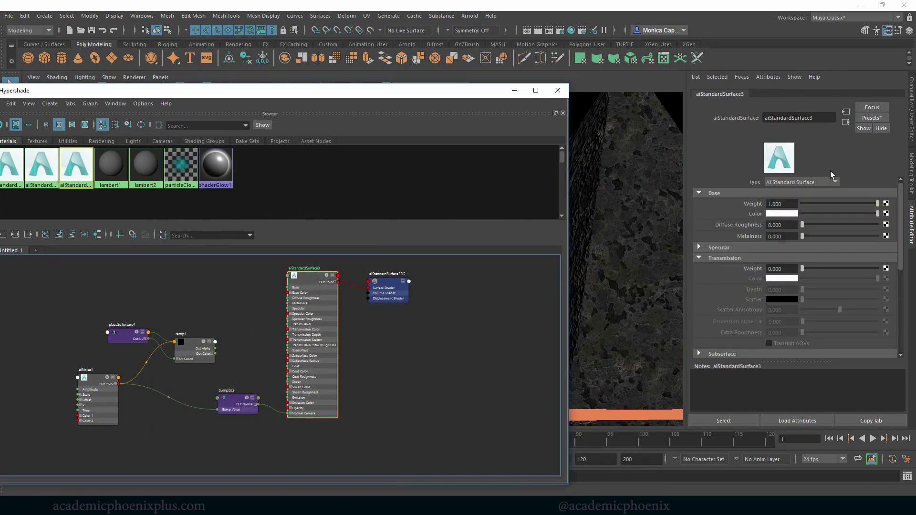
# - Set aiStandardSurface3's Base Weight to 0 and Transmission Weight to 1, then test-render
pyautogui.moveTo(877, 204); pyautogui.dragTo(768, 224)
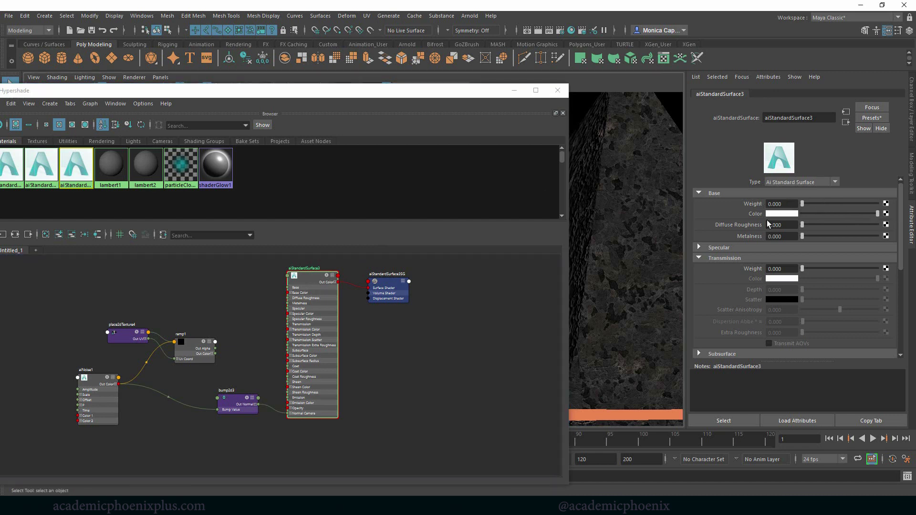
pyautogui.moveTo(871, 269); pyautogui.dragTo(883, 269)
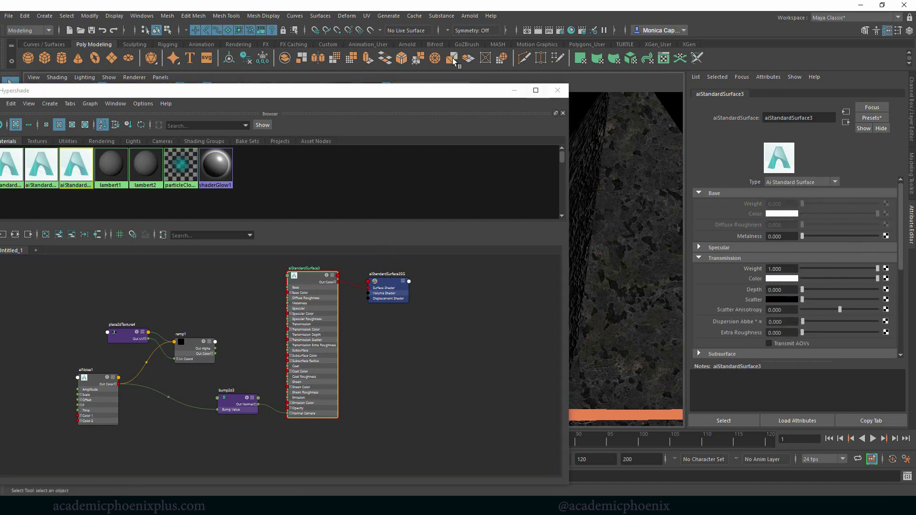
pyautogui.click(470, 15)
pyautogui.click(480, 33)
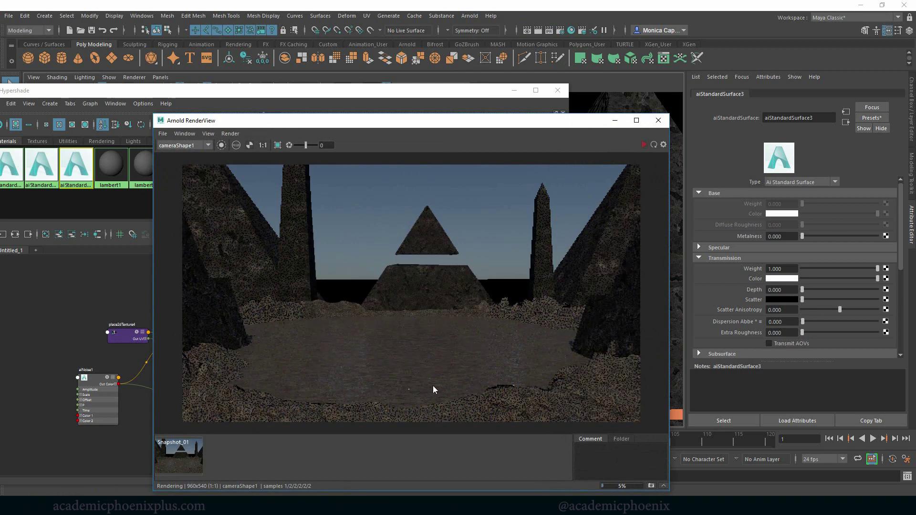
pyautogui.click(658, 120)
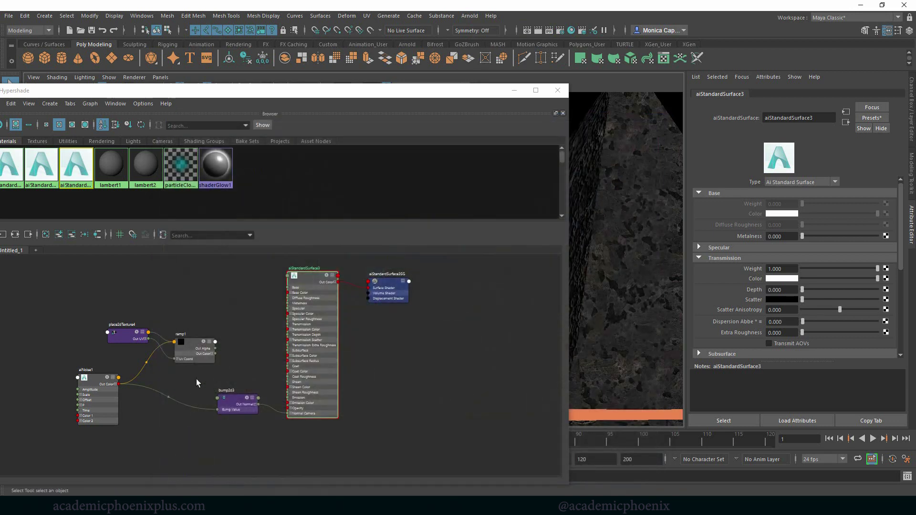
# - Connect ramp1's Out Color R to bump2d3's Bump Value and render in Arnold
pyautogui.click(108, 380)
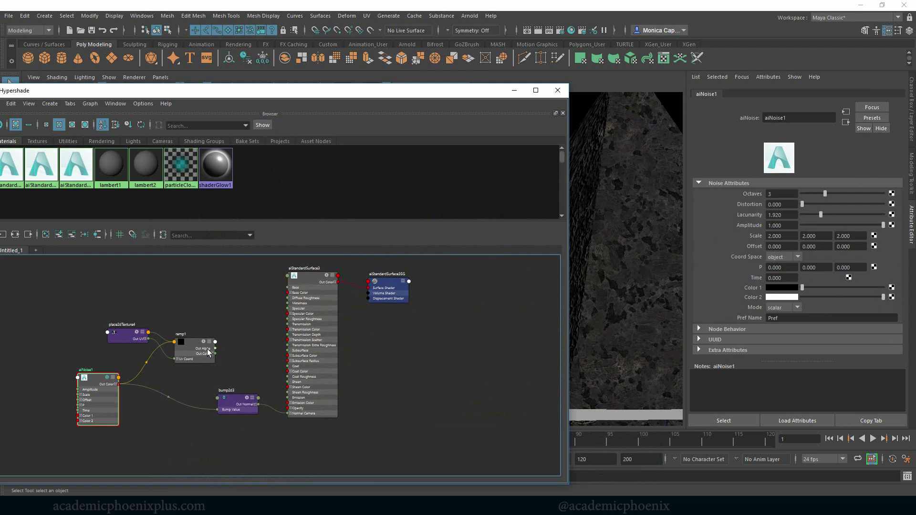
pyautogui.moveTo(237, 401); pyautogui.dragTo(250, 396)
pyautogui.moveTo(193, 351); pyautogui.dragTo(191, 356)
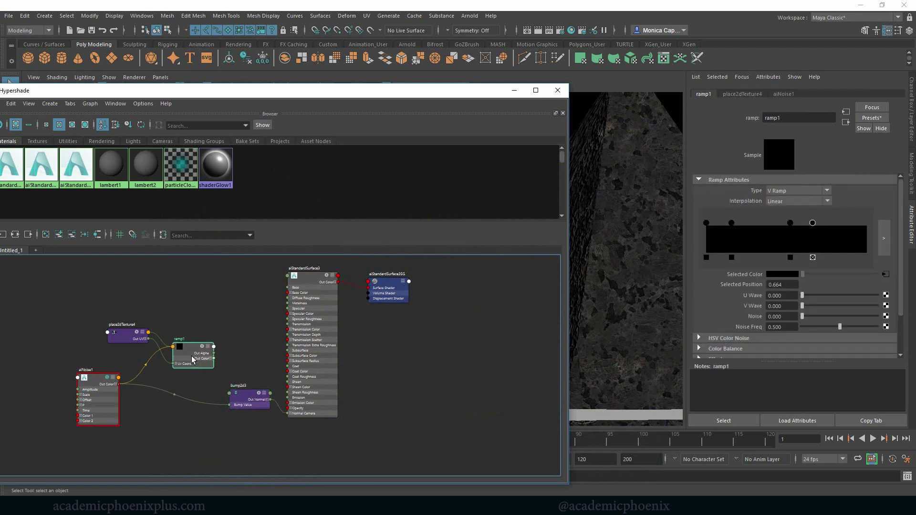
pyautogui.click(208, 362)
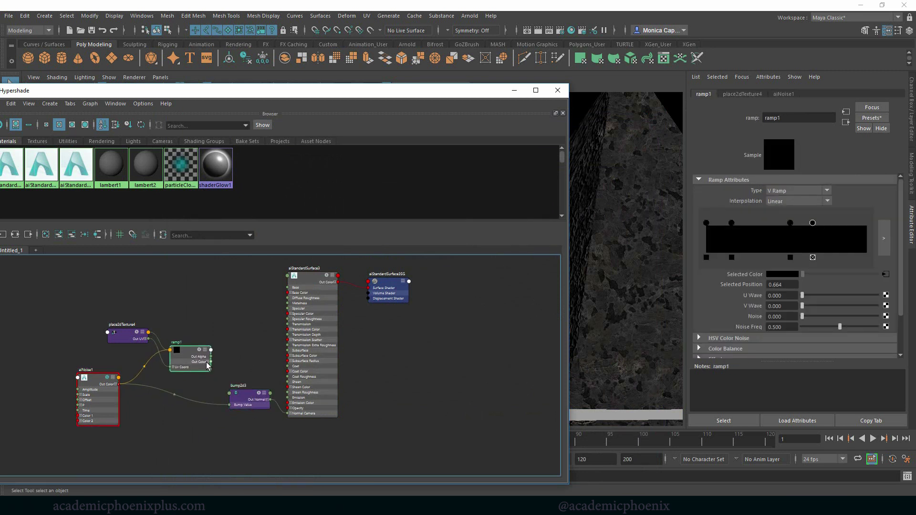
pyautogui.moveTo(212, 368); pyautogui.dragTo(232, 406)
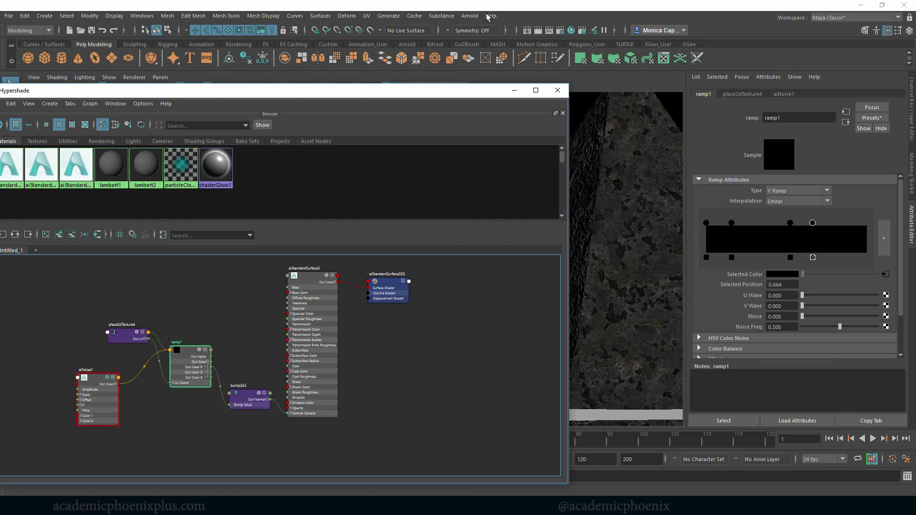
pyautogui.click(470, 16)
pyautogui.click(477, 25)
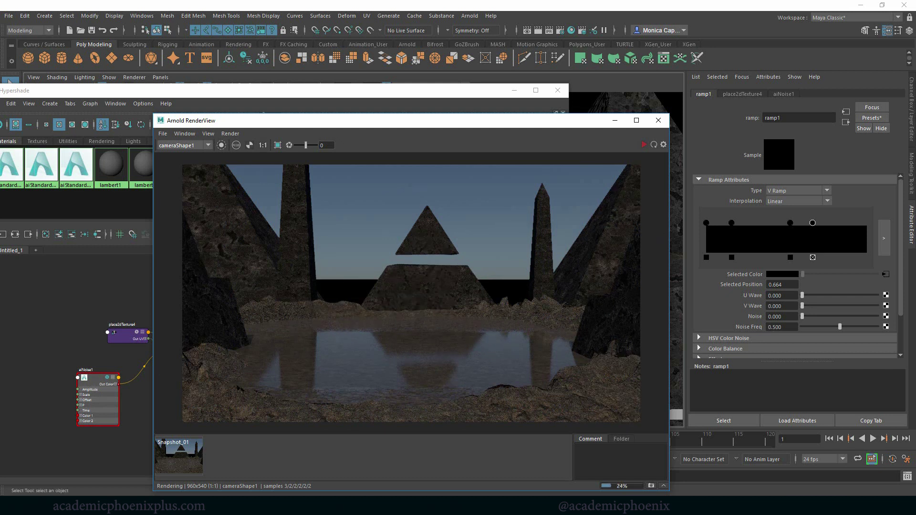
# - Compare the finished reflective-lake render with the dvhdmzla.bmp reference, then close RenderView
pyautogui.moveTo(914, 62); pyautogui.dragTo(666, 75)
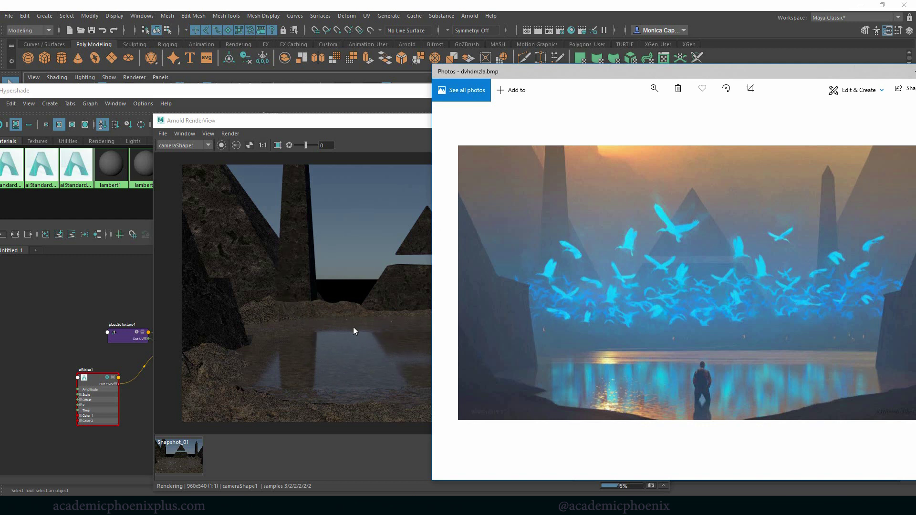
pyautogui.moveTo(671, 72); pyautogui.dragTo(915, 76)
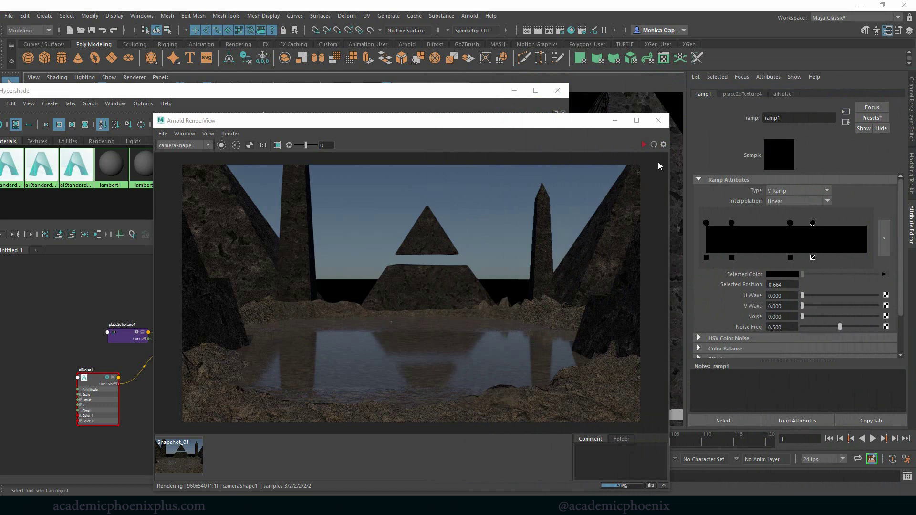
pyautogui.click(659, 120)
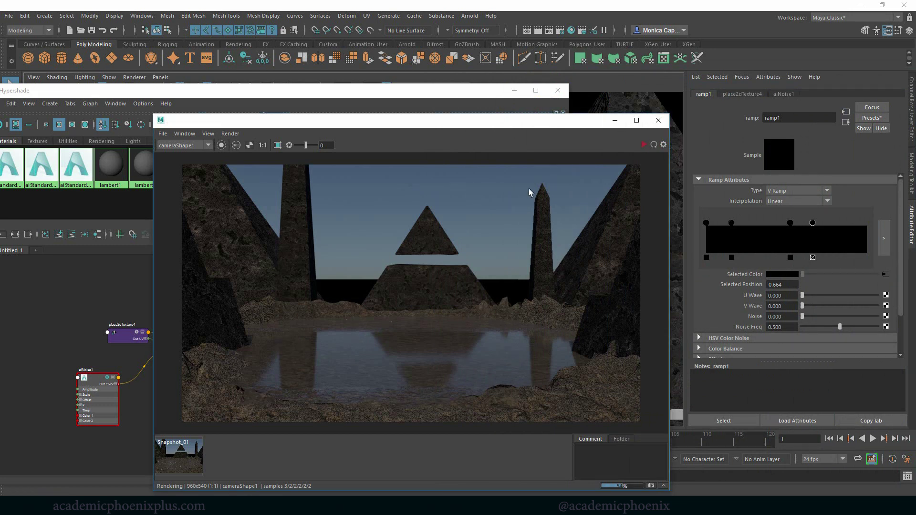
# - Set bump2d3's Bump Depth to 0.2 and re-render in Arnold
pyautogui.click(247, 400)
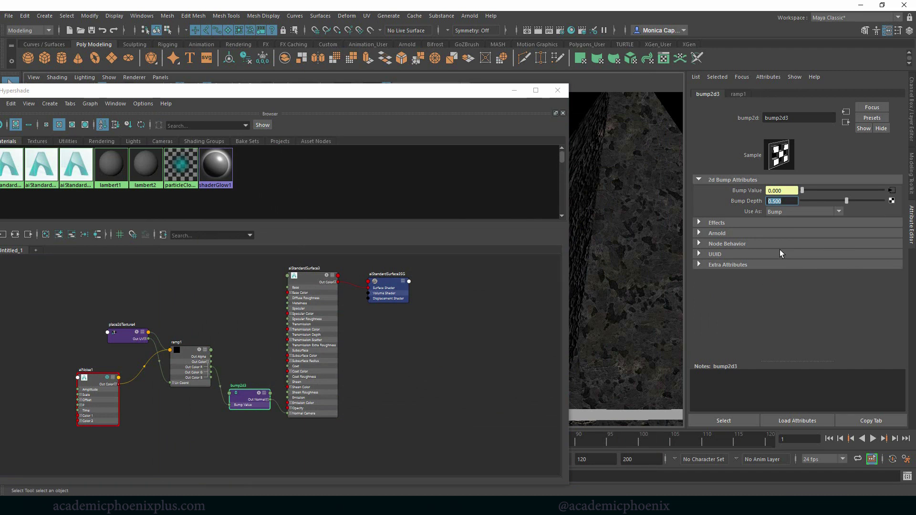
pyautogui.write('0.2')
pyautogui.press('Return')
pyautogui.click(470, 16)
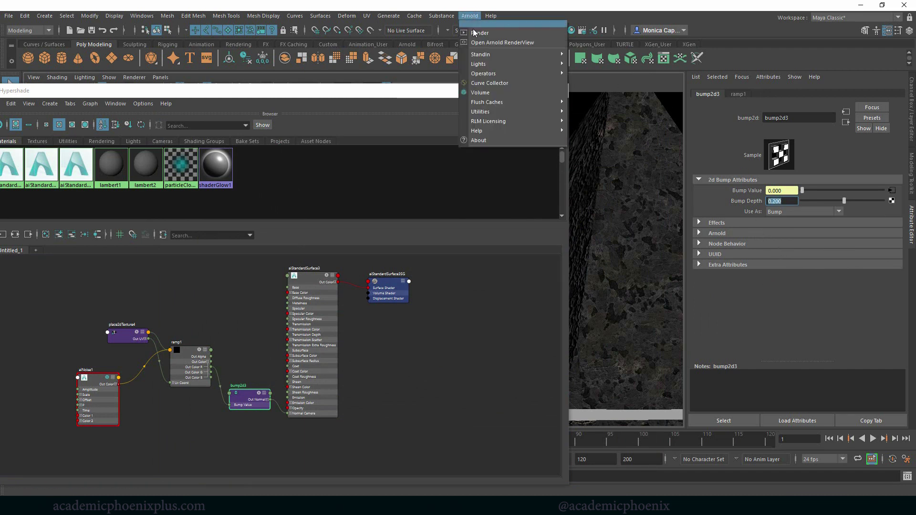
pyautogui.click(480, 22)
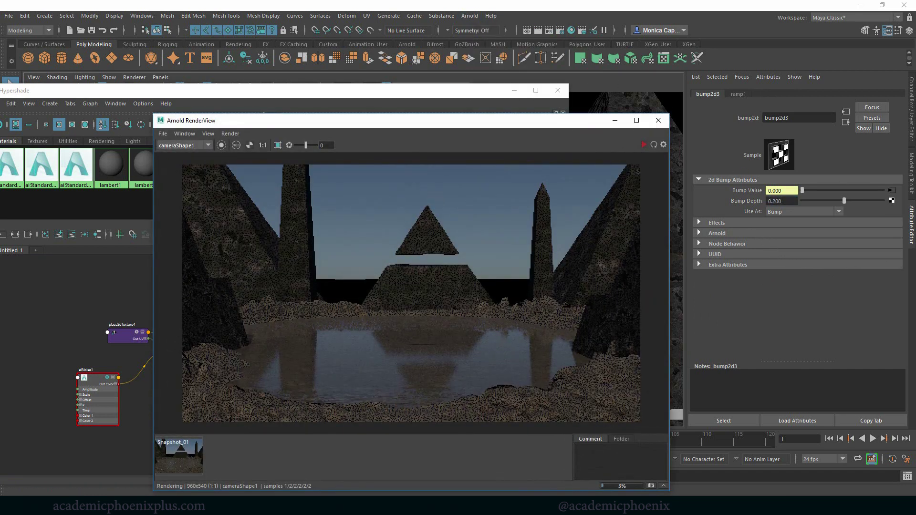
# - Place the dvhdmzla.bmp reference painting beside the render and bring it to the front
pyautogui.moveTo(915, 84); pyautogui.dragTo(688, 70)
pyautogui.moveTo(408, 119); pyautogui.dragTo(327, 110)
pyautogui.hotkey('alt', 'Tab')
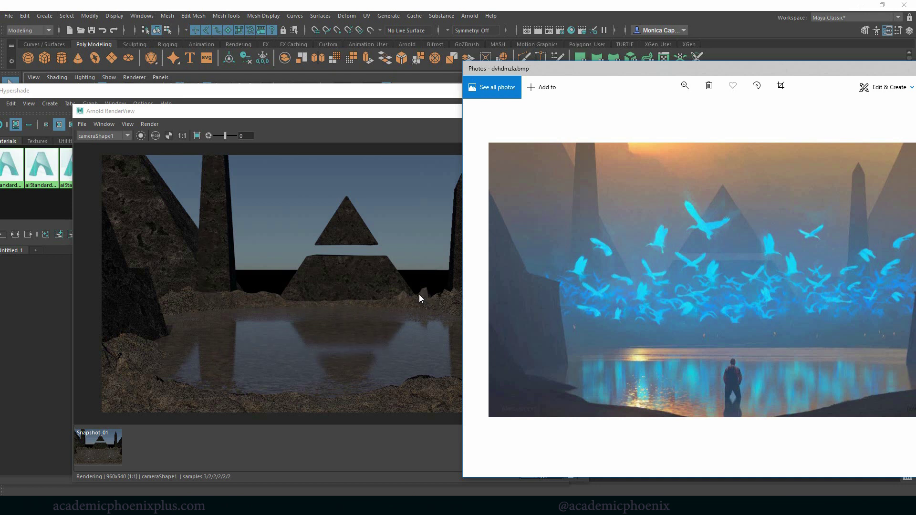
# - Slide the reference painting toward the centre to compare, then switch back to Maya
pyautogui.moveTo(756, 77); pyautogui.dragTo(650, 77)
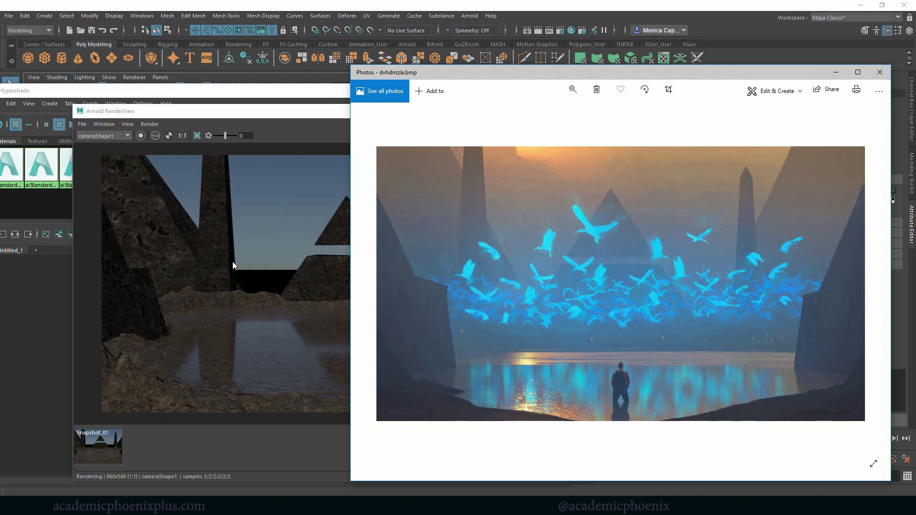
pyautogui.hotkey('alt', 'Tab')
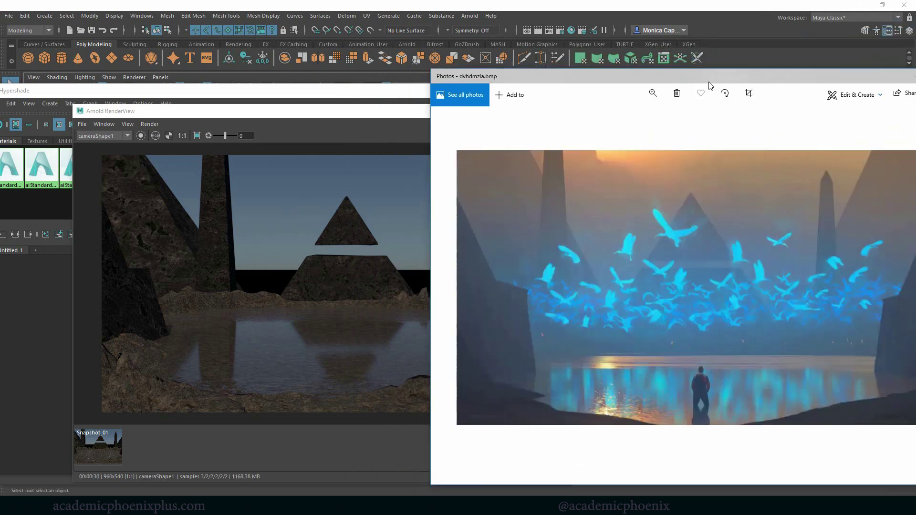
# - After a last look at the reference, close RenderView and the Hypershade
pyautogui.moveTo(788, 82); pyautogui.dragTo(636, 65)
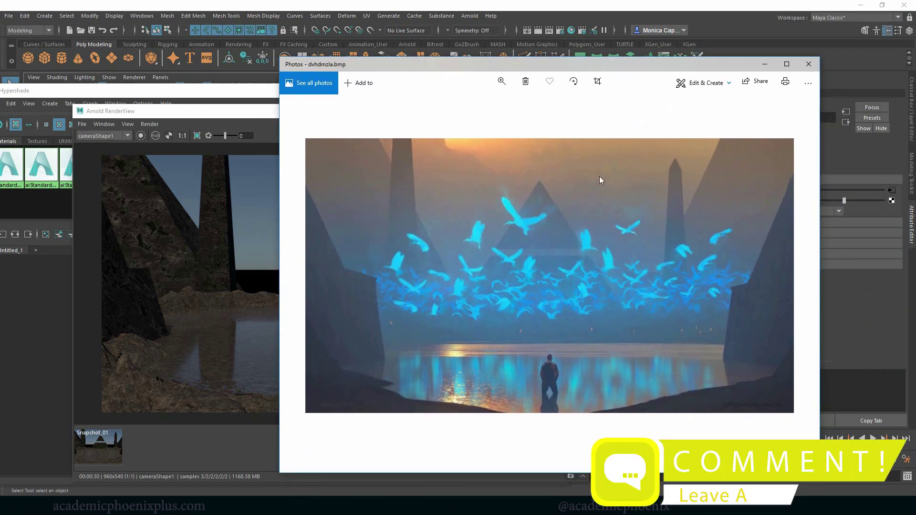
pyautogui.click(215, 208)
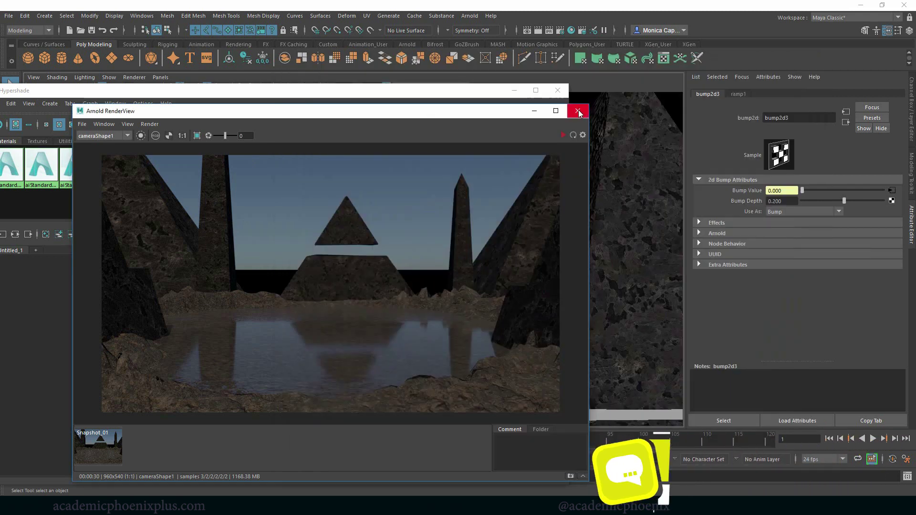
pyautogui.click(581, 111)
pyautogui.click(566, 91)
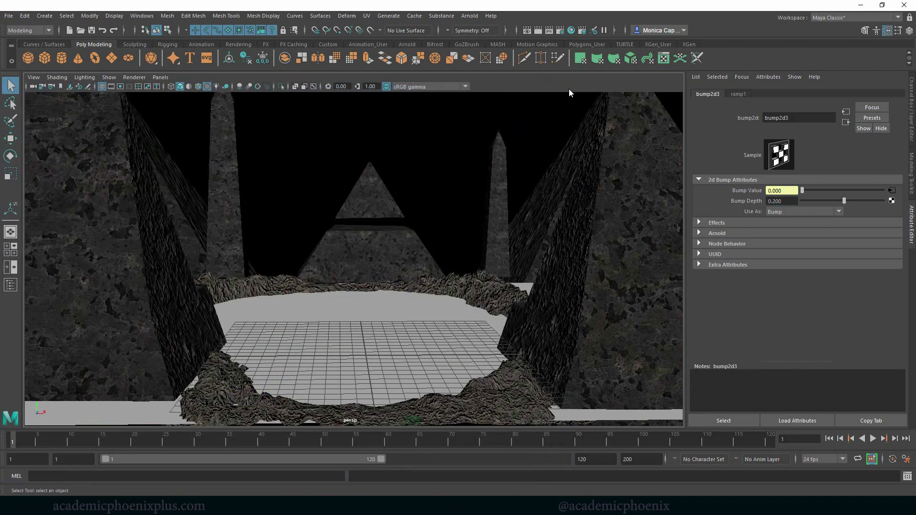
# - Start a fresh Arnold render of the camera view and reposition the RenderView window
pyautogui.click(469, 16)
pyautogui.click(482, 28)
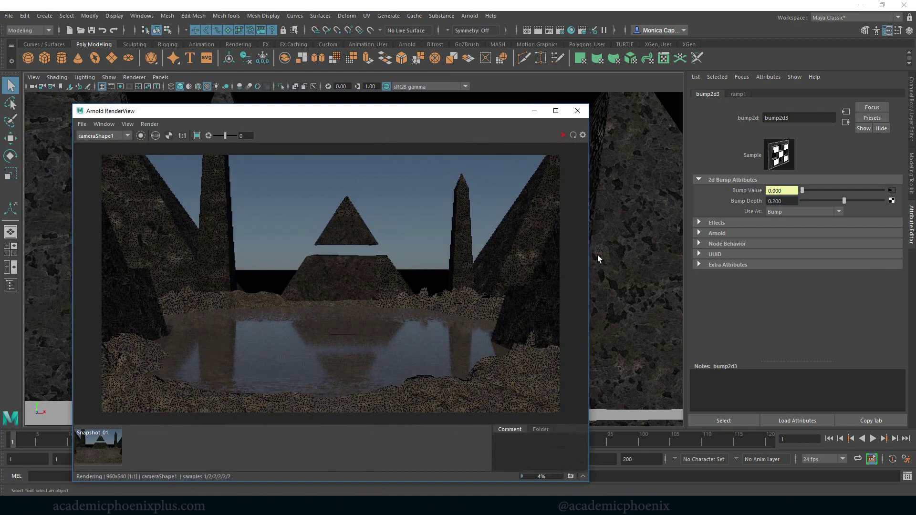
pyautogui.moveTo(476, 108); pyautogui.dragTo(510, 102)
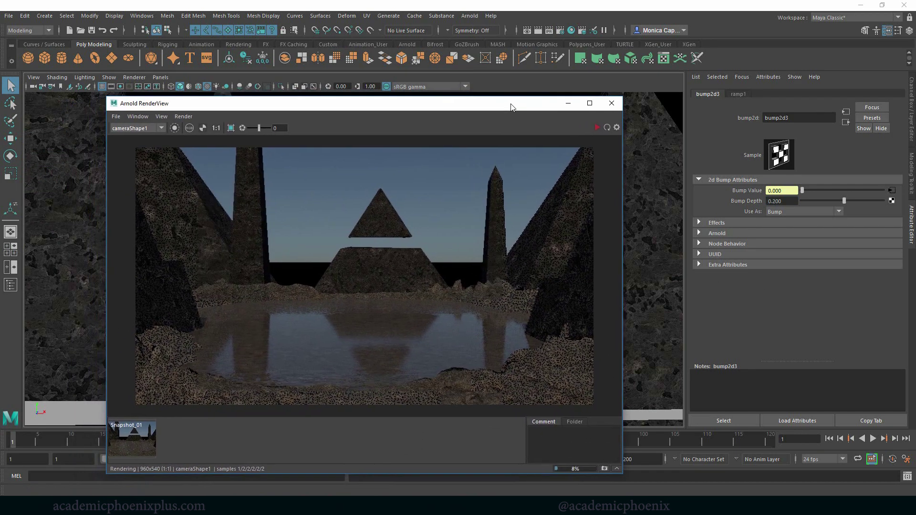